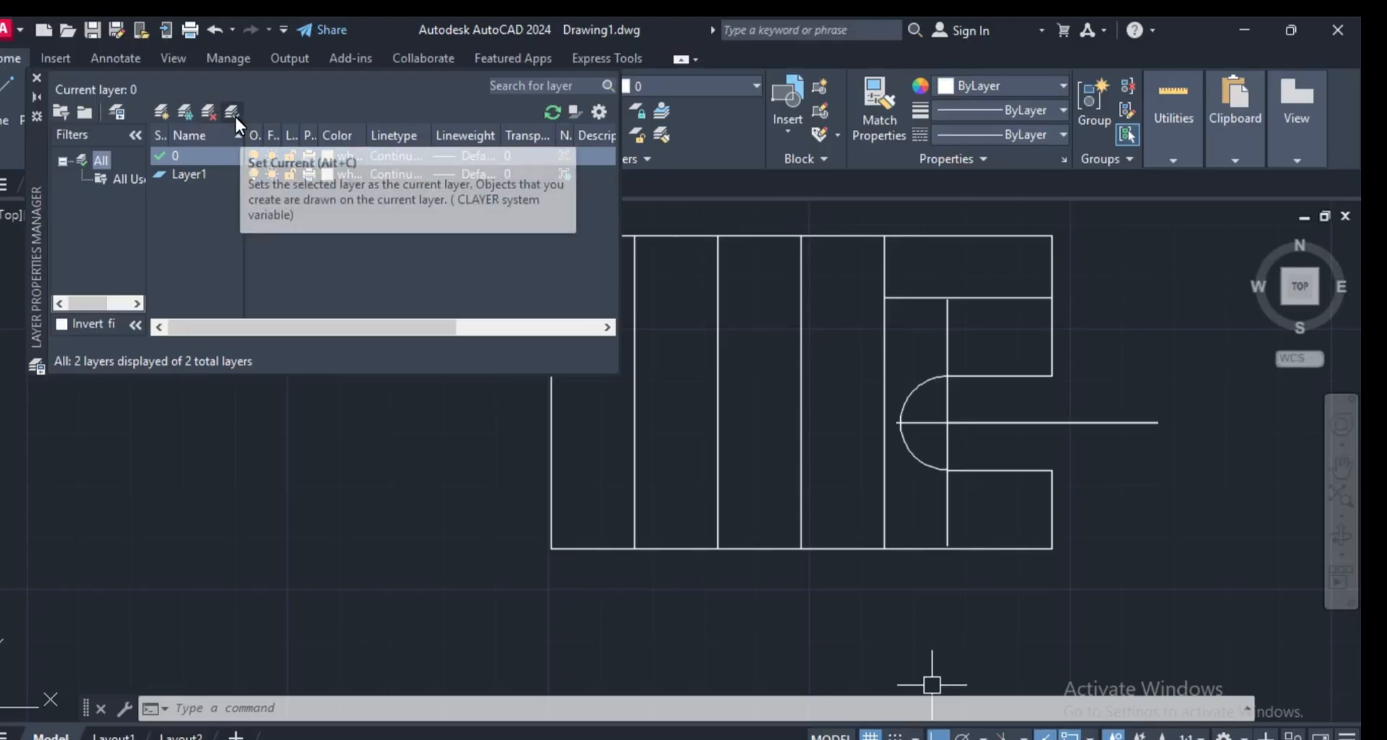
# - Create a new layer that is VP frozen in all viewports and name it object
pyautogui.click(185, 111)
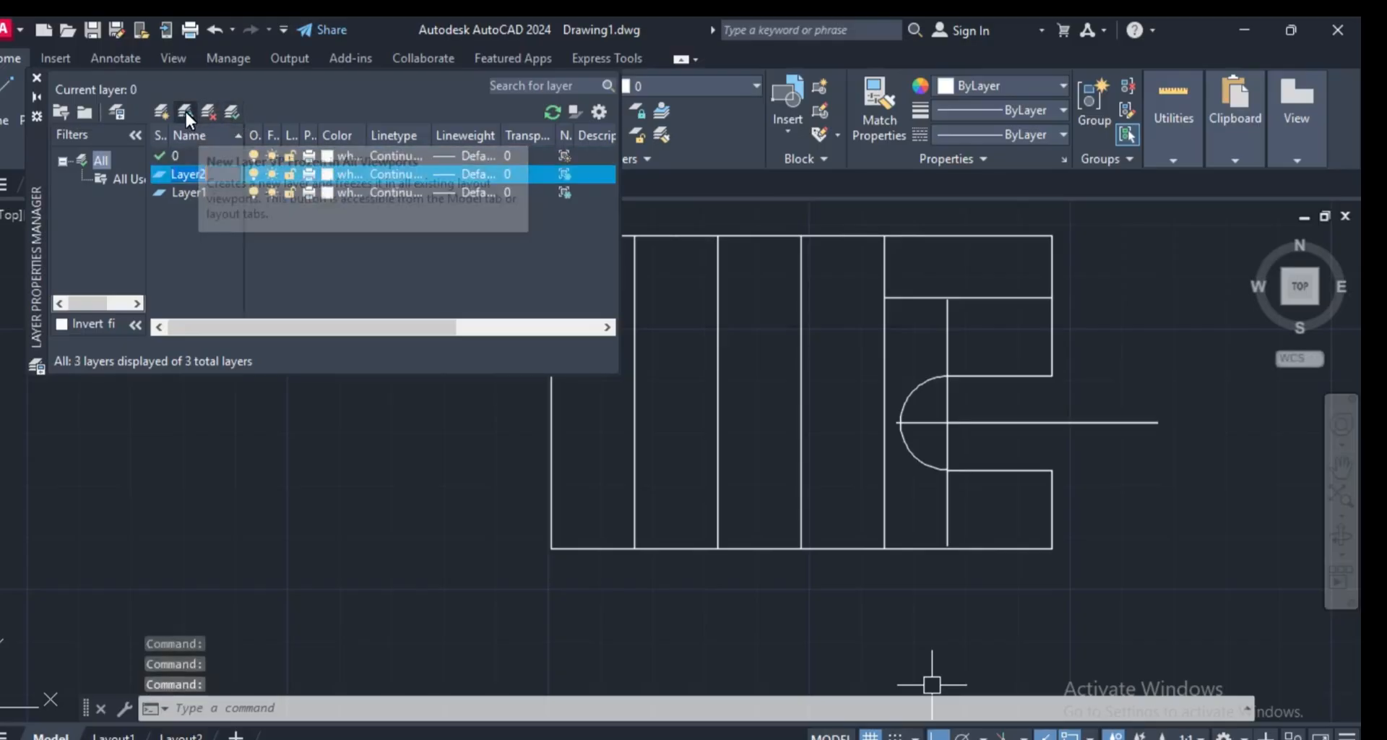
pyautogui.press('BackSpace')
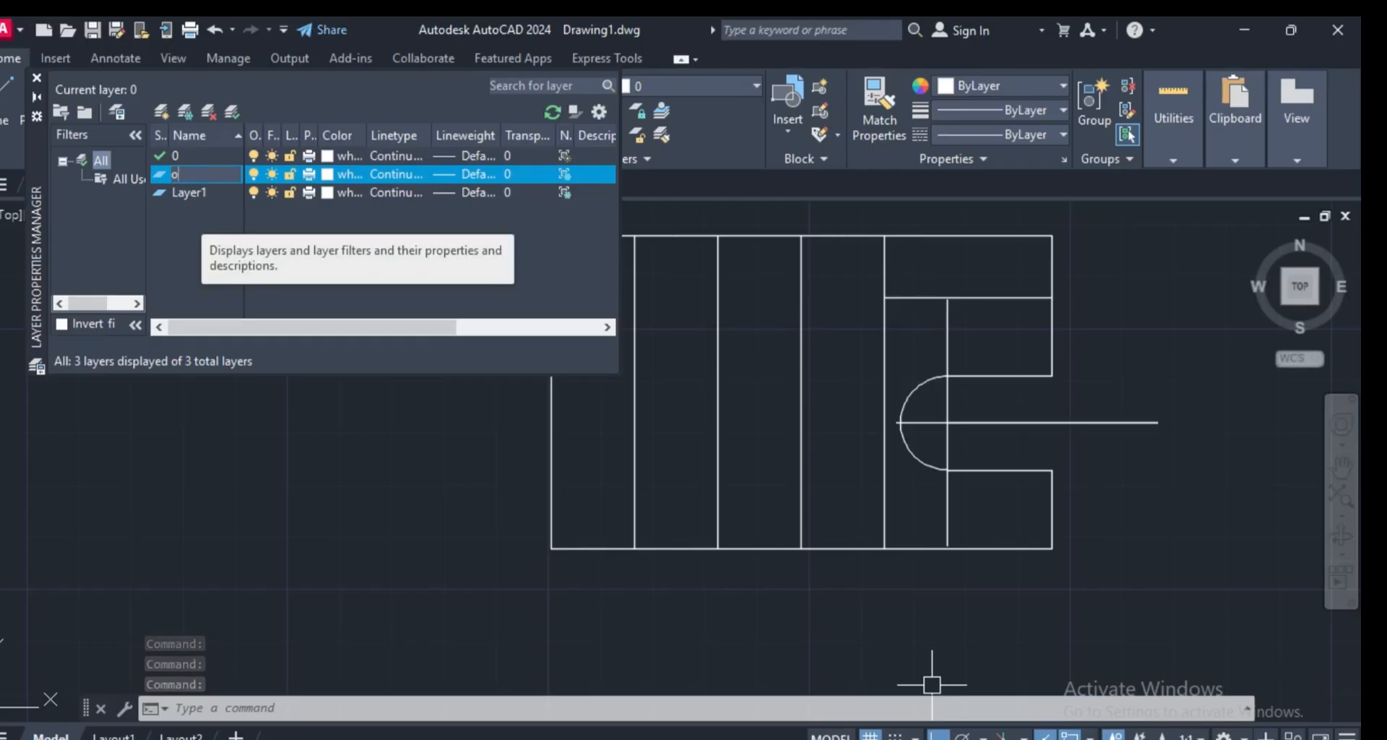
pyautogui.write('objec')
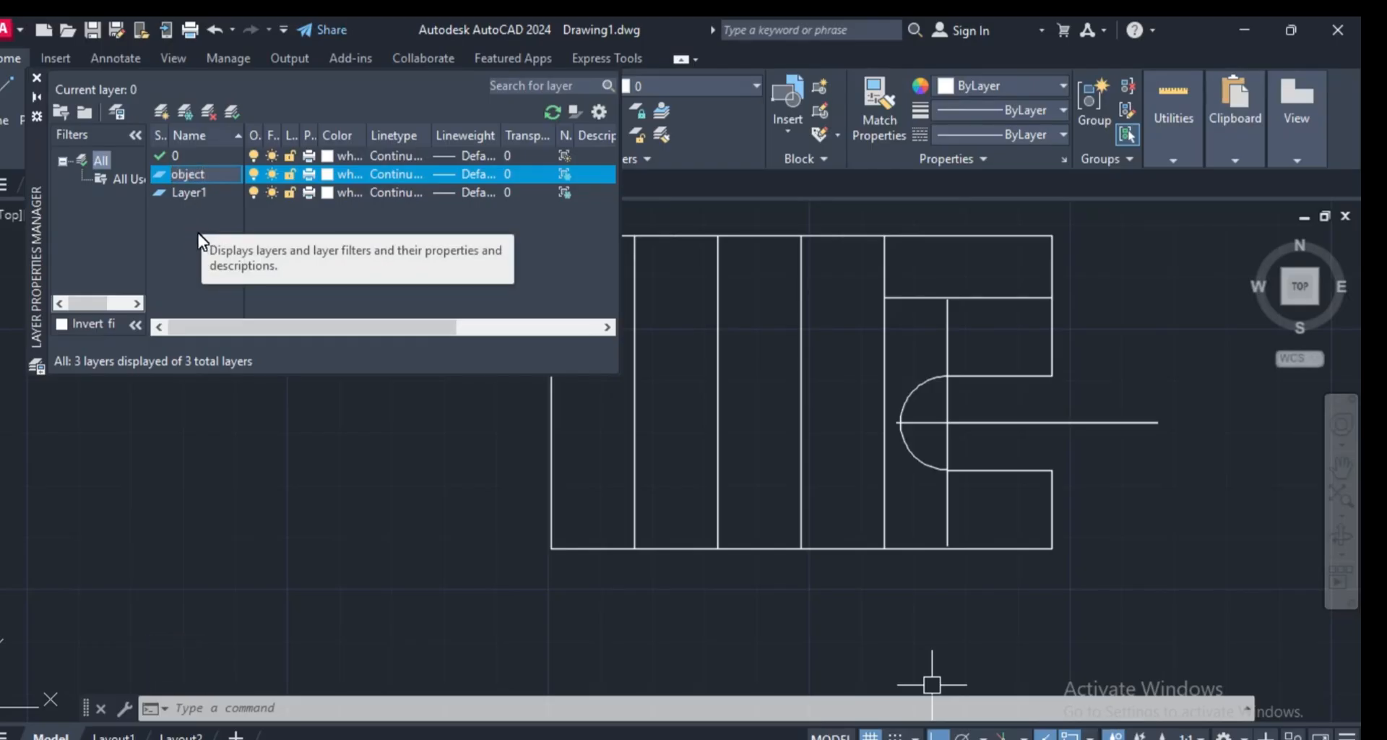
pyautogui.write('t')
pyautogui.press('Return')
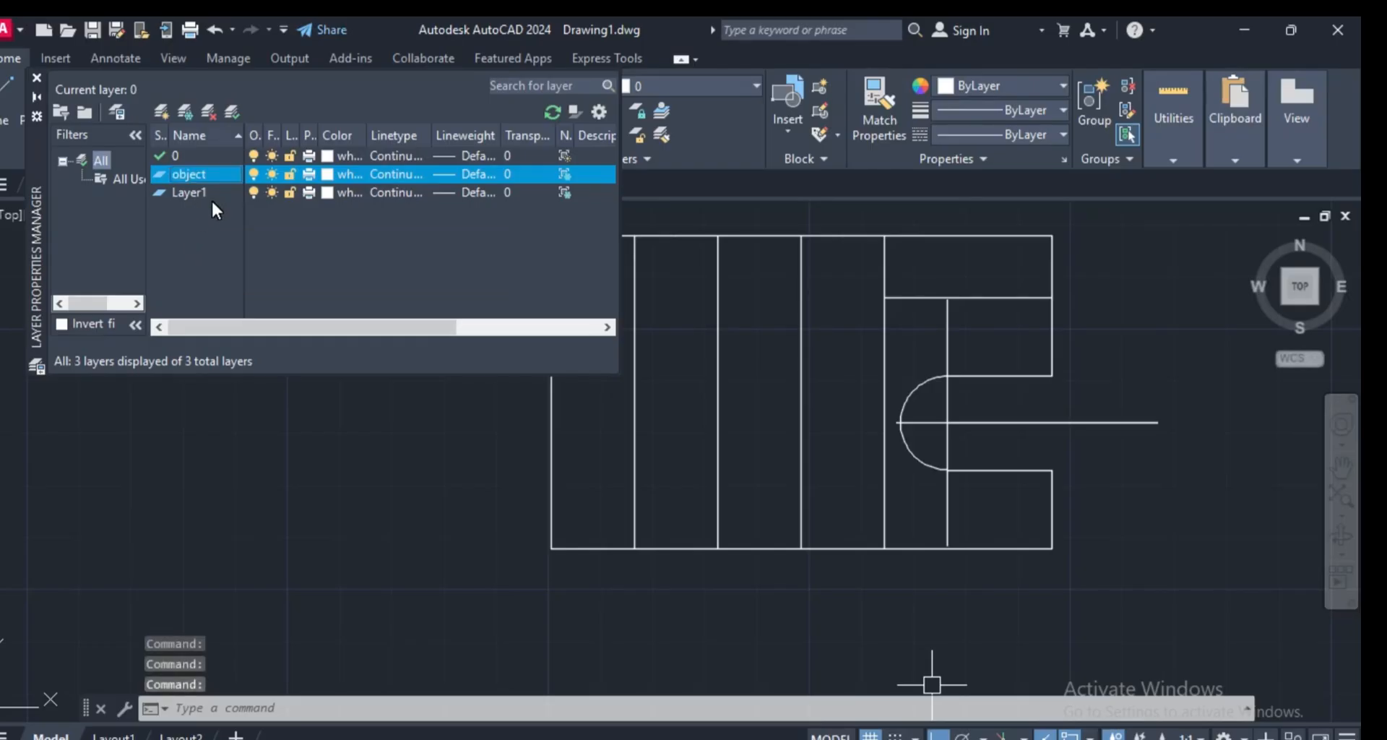
# - Set the object layer's color to red
pyautogui.click(336, 174)
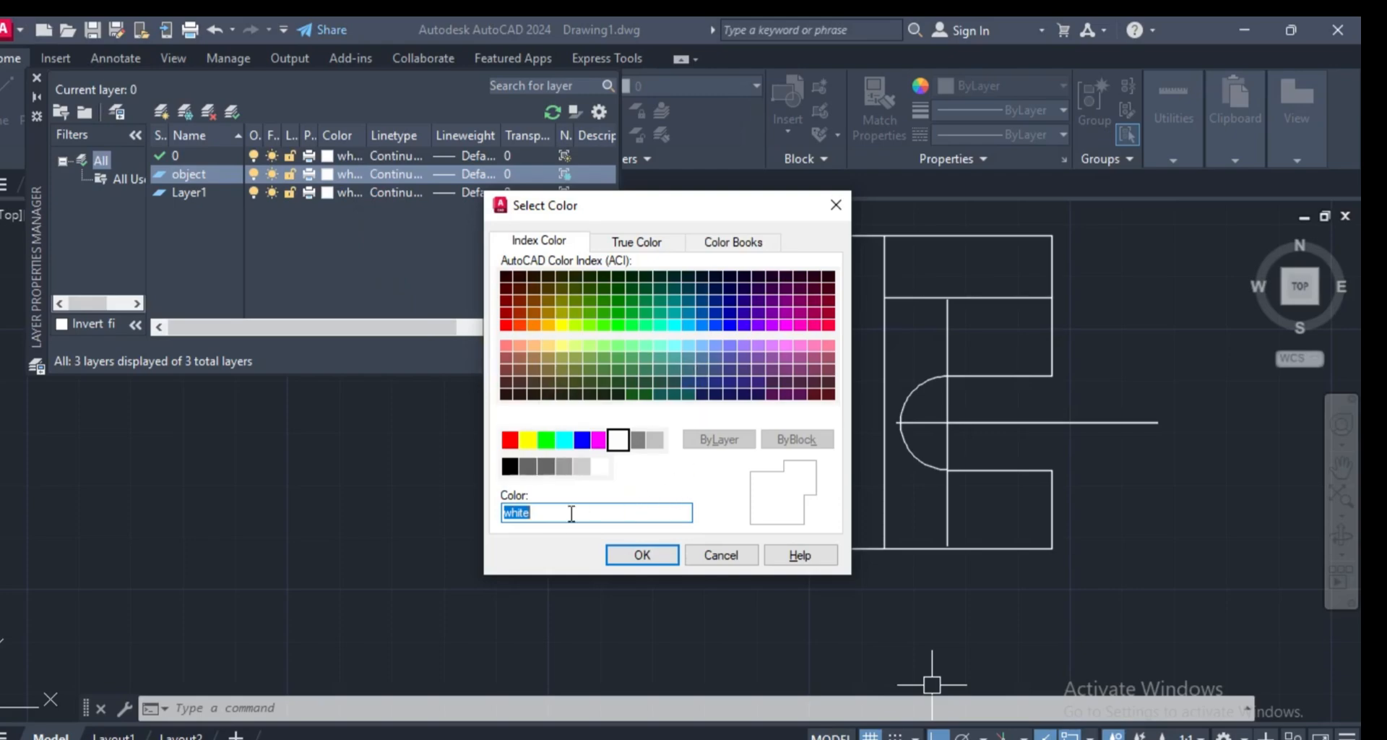
pyautogui.click(507, 442)
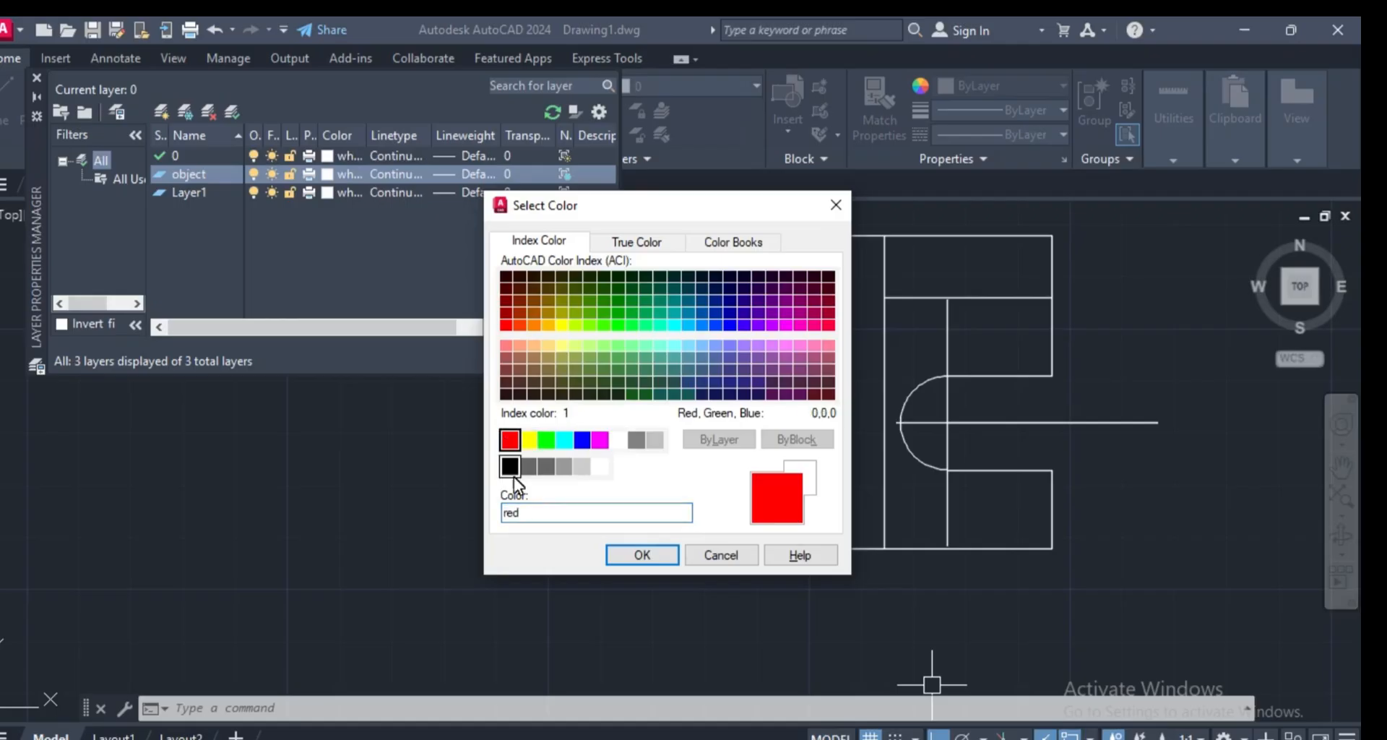
pyautogui.click(649, 553)
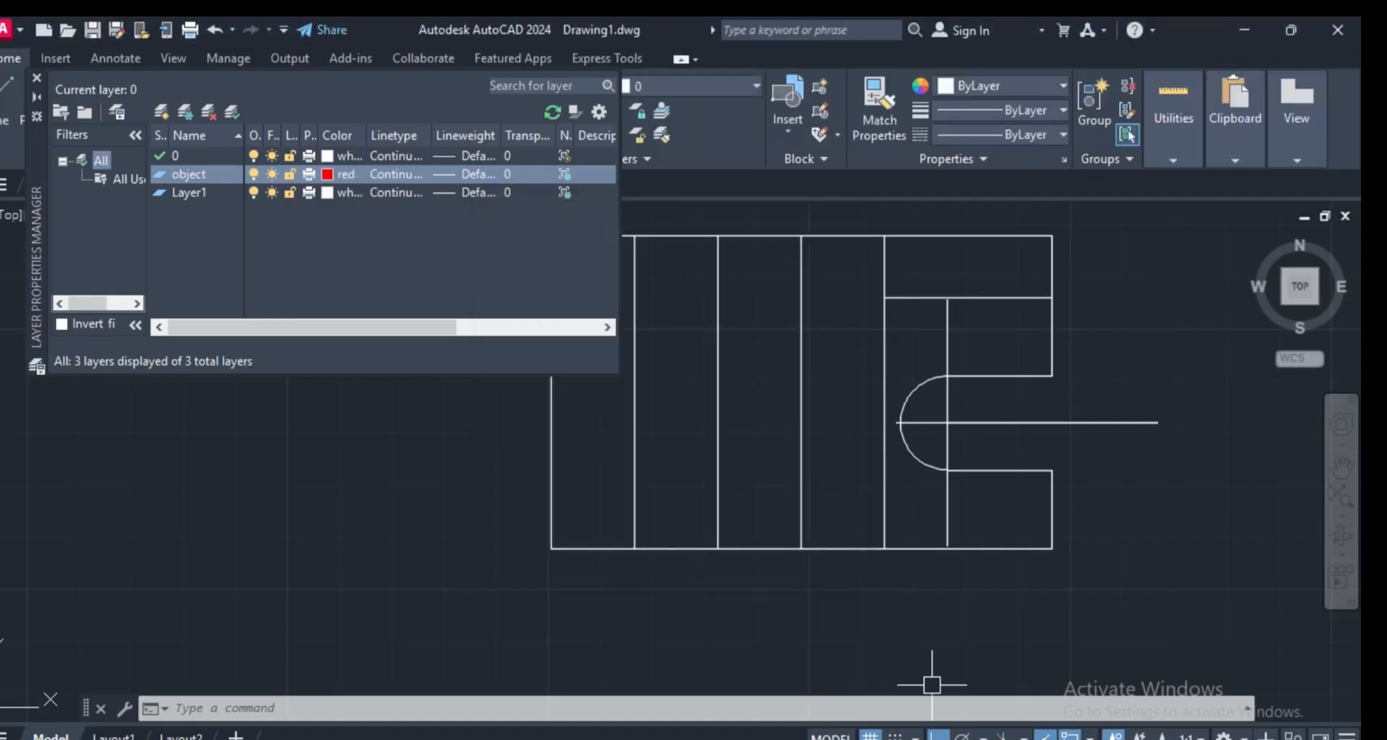
# - Examine the loadable linetypes in acadiso.lin for the object layer and keep its linetype as Continuous
pyautogui.click(396, 175)
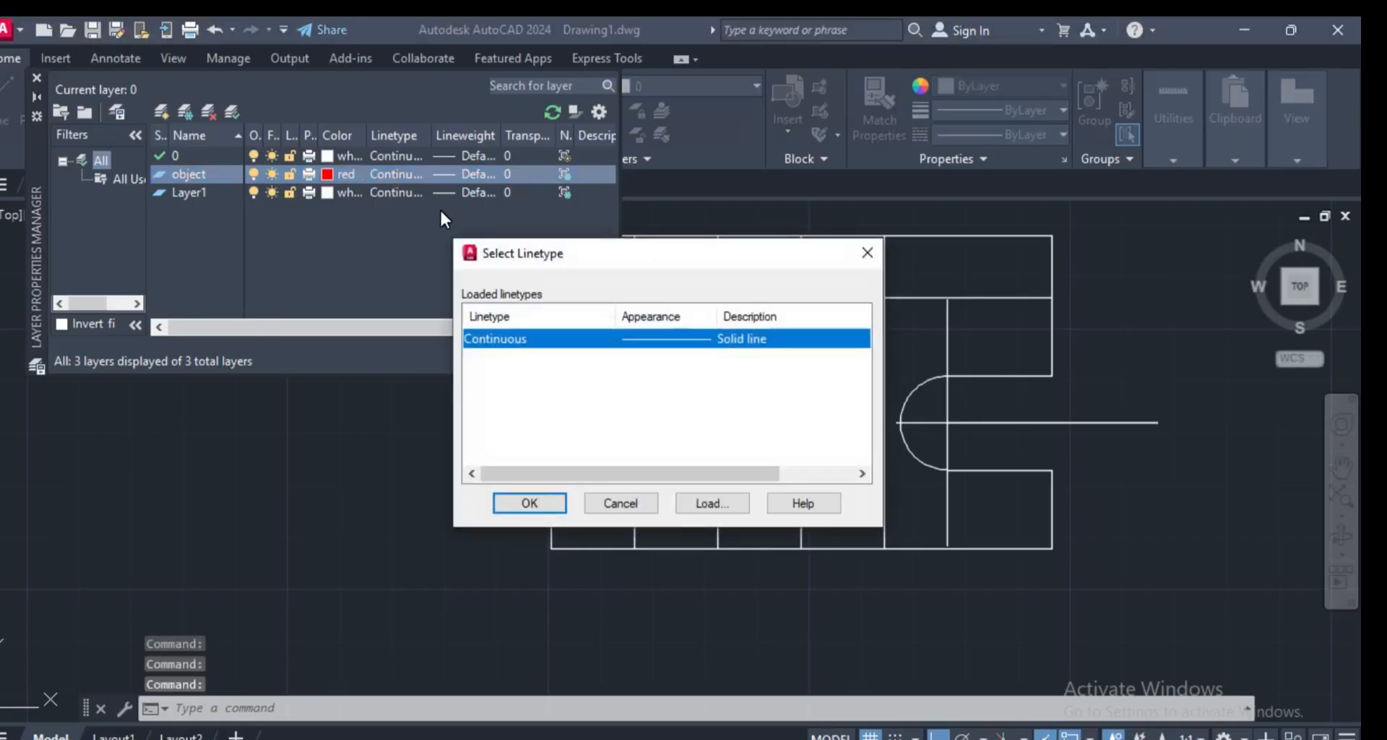
pyautogui.click(706, 504)
pyautogui.scroll(-1, 605, 379)
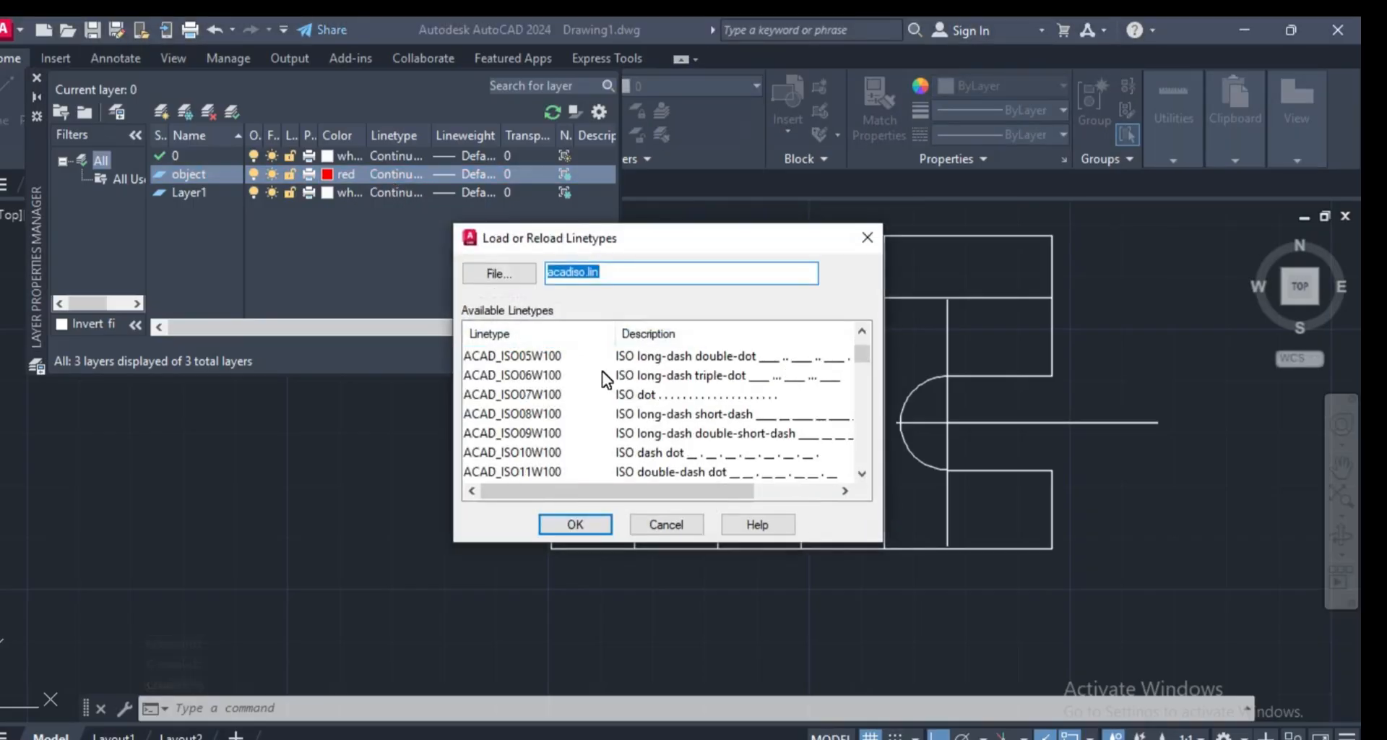
pyautogui.scroll(1, 656, 383)
pyautogui.scroll(-2, 649, 401)
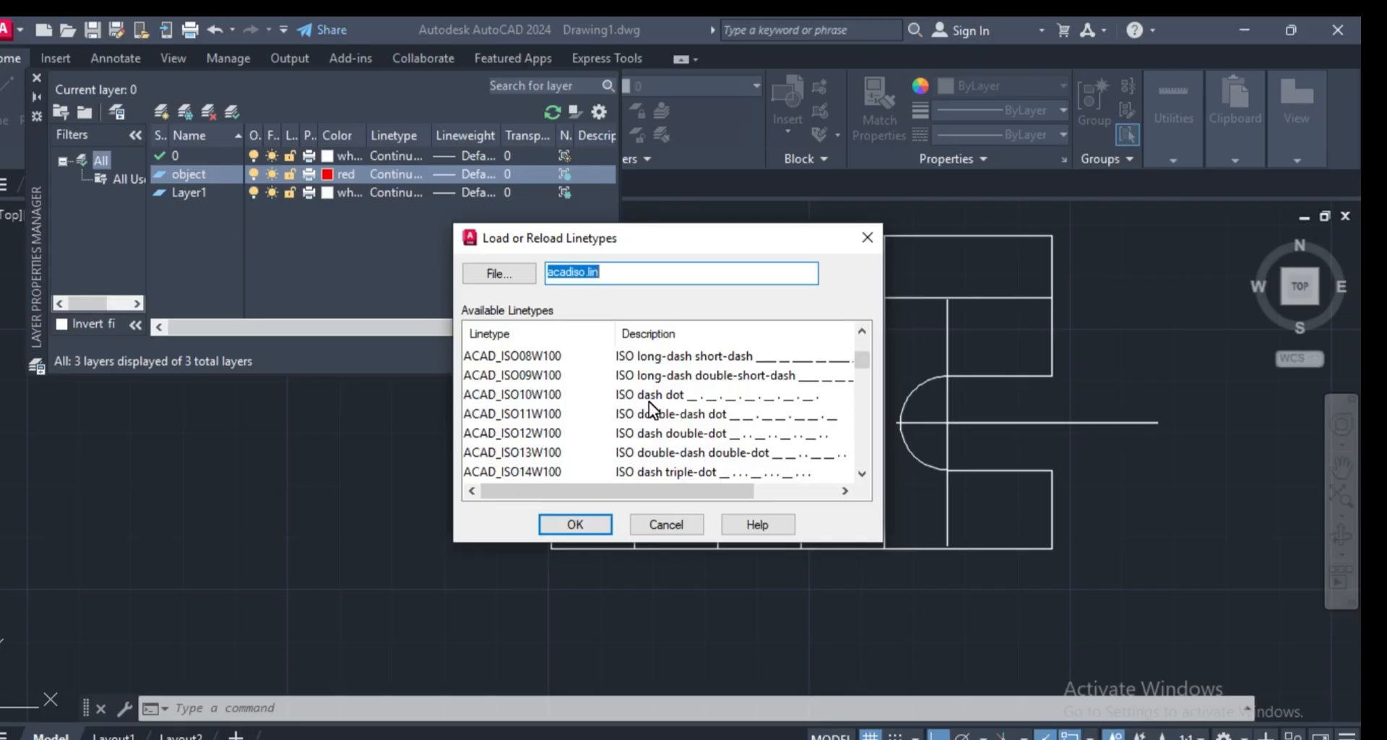
pyautogui.scroll(-2, 649, 401)
pyautogui.scroll(-2, 649, 401)
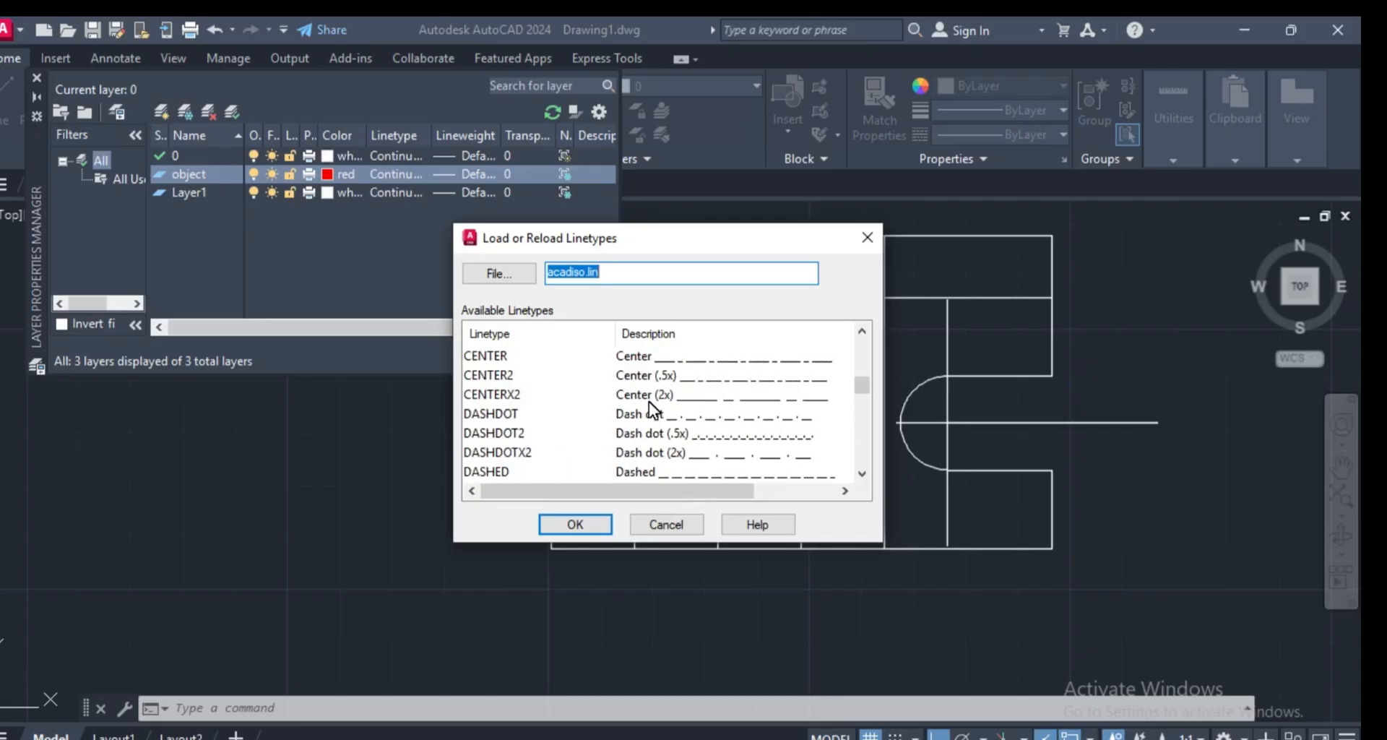
pyautogui.scroll(-7, 648, 401)
pyautogui.scroll(-5, 648, 403)
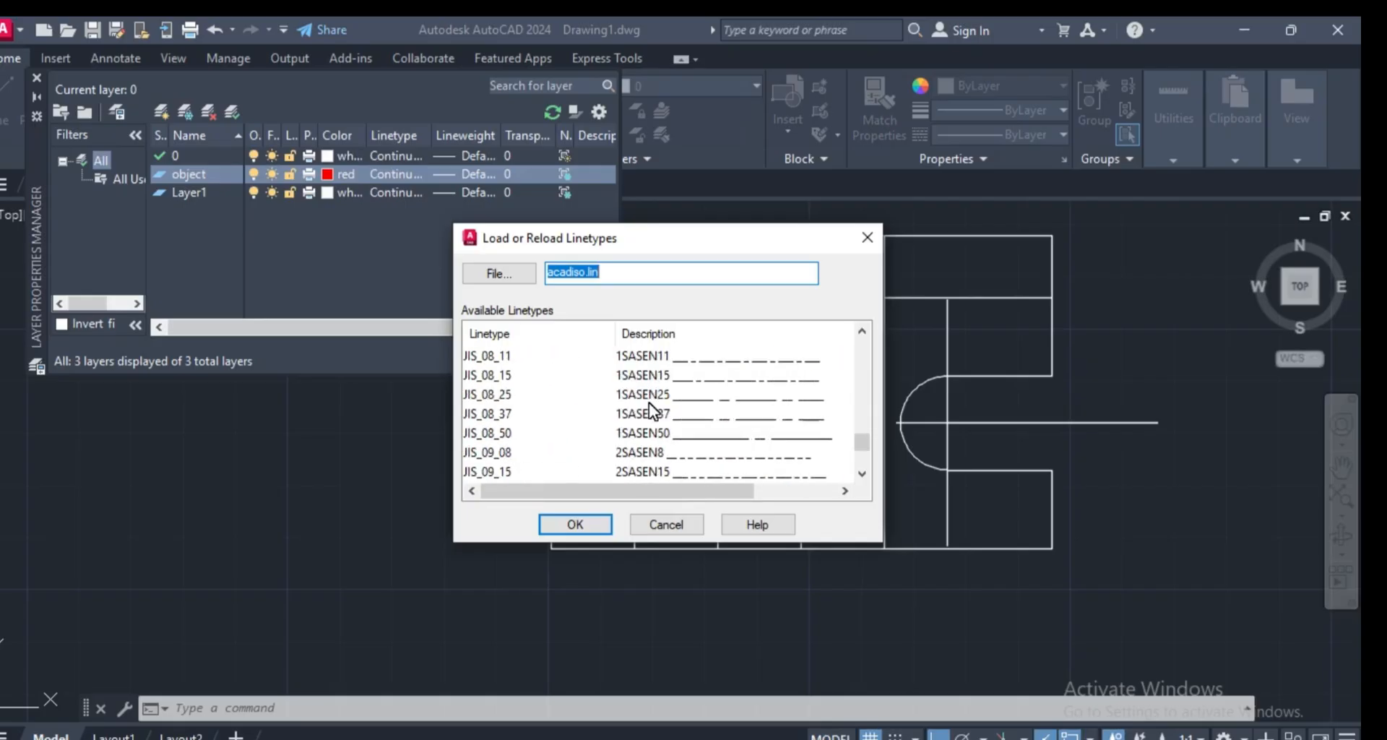
pyautogui.scroll(3, 649, 403)
pyautogui.scroll(1, 652, 410)
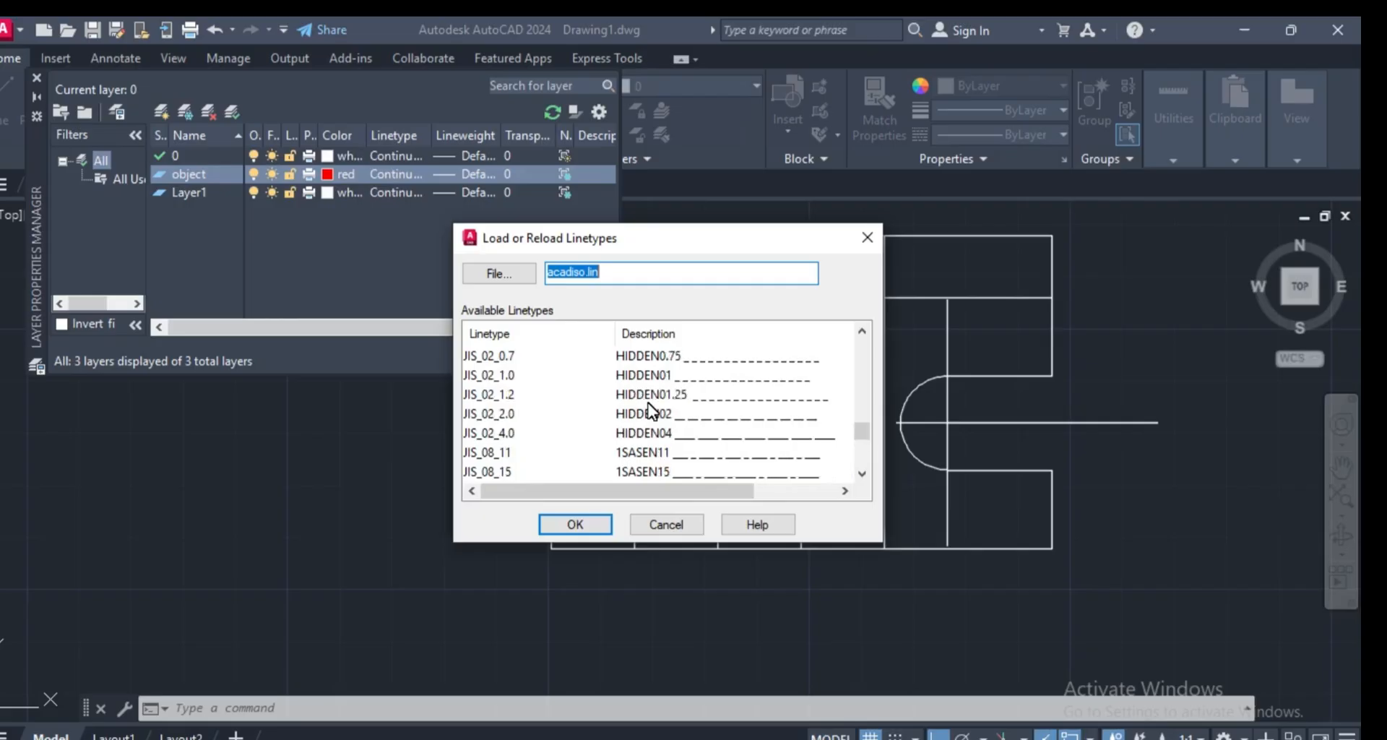
pyautogui.scroll(-4, 652, 410)
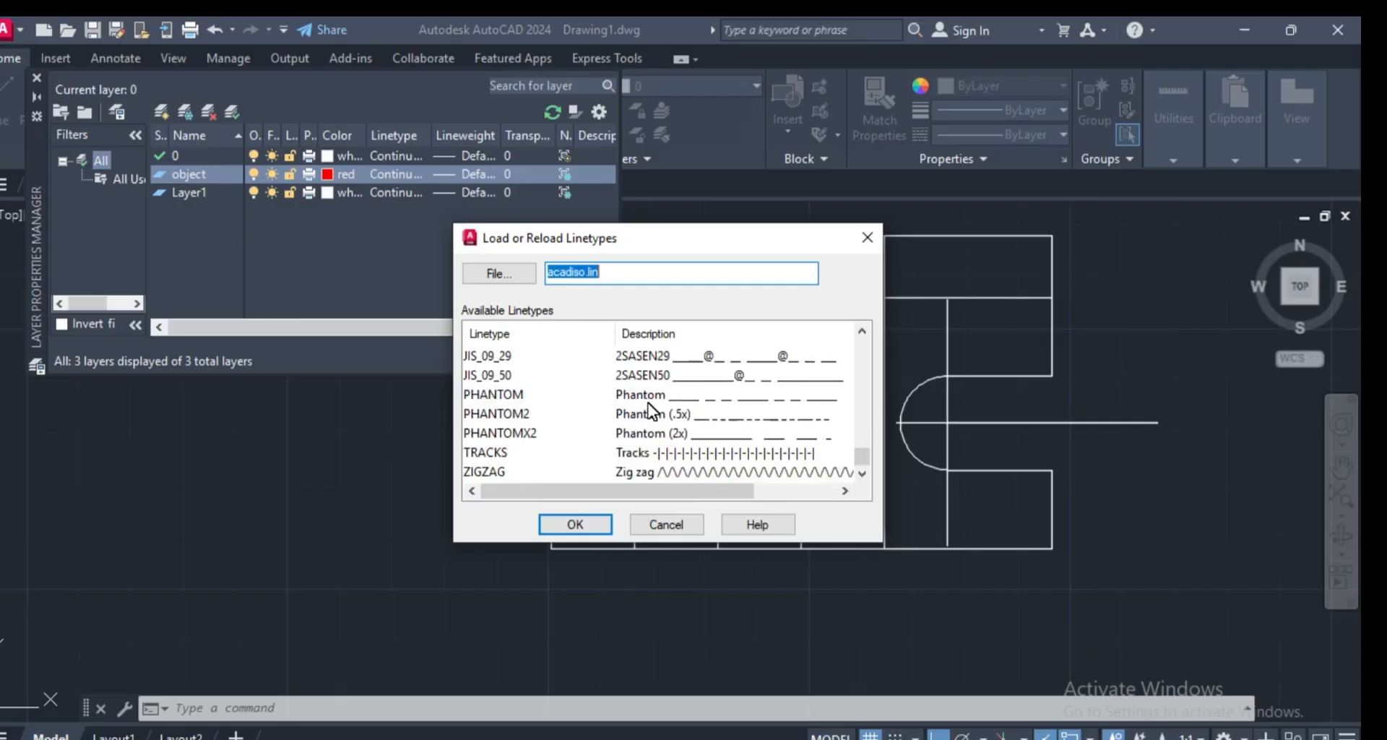
pyautogui.press('Escape')
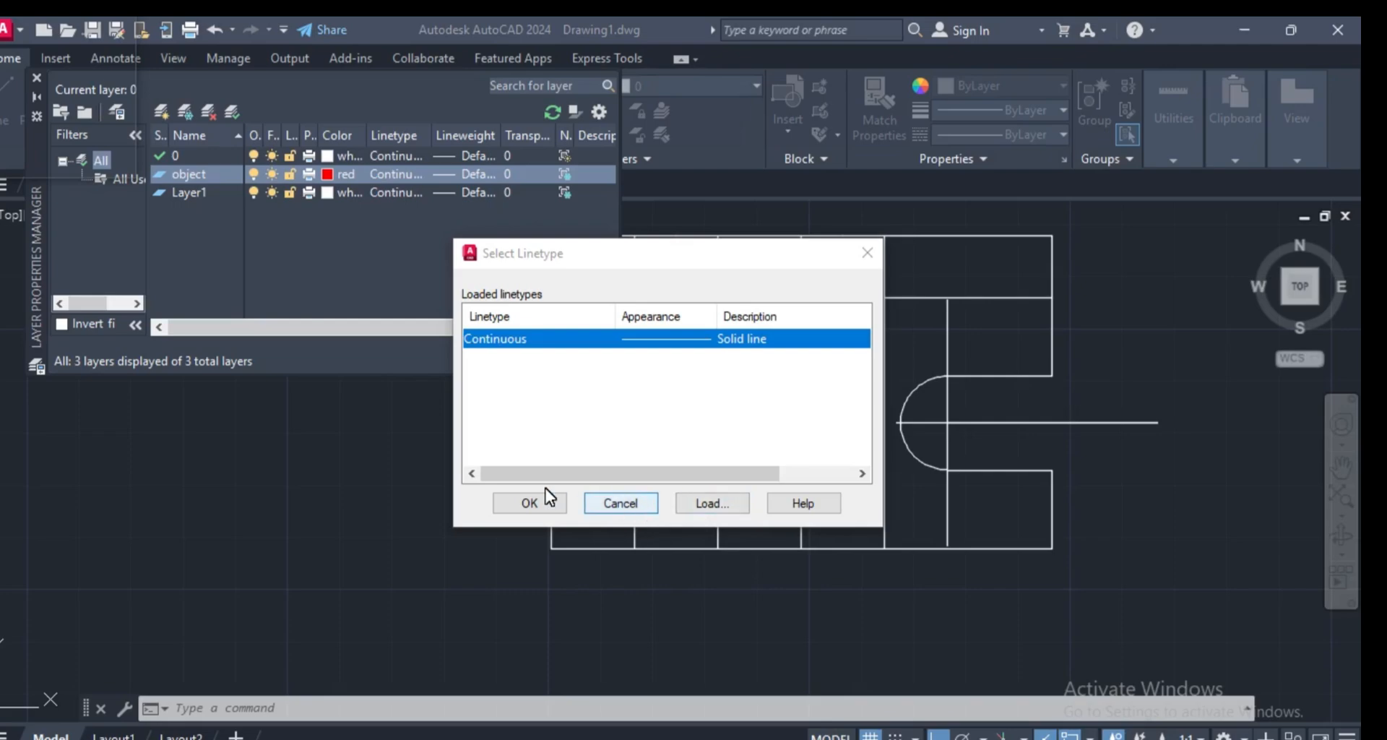
pyautogui.click(511, 504)
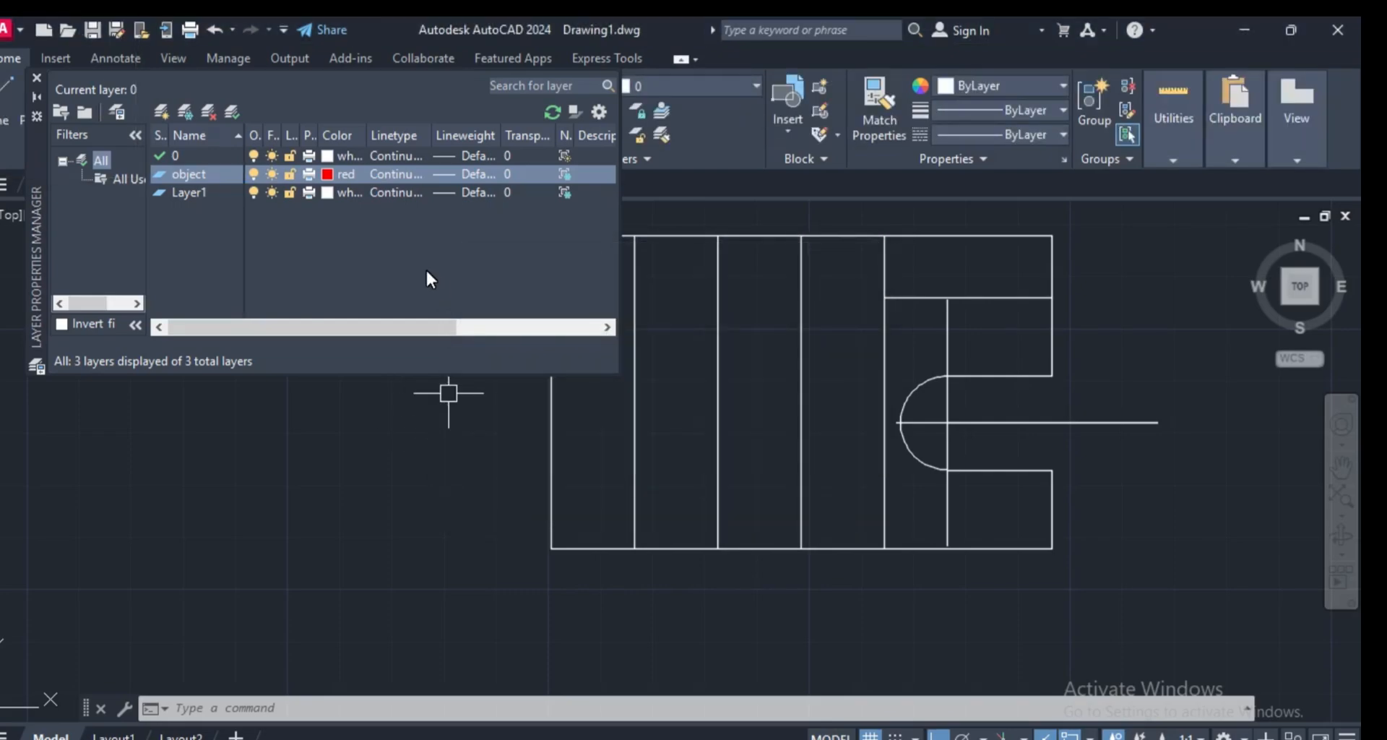
# - Set the object layer's lineweight to 0.25 mm
pyautogui.click(461, 174)
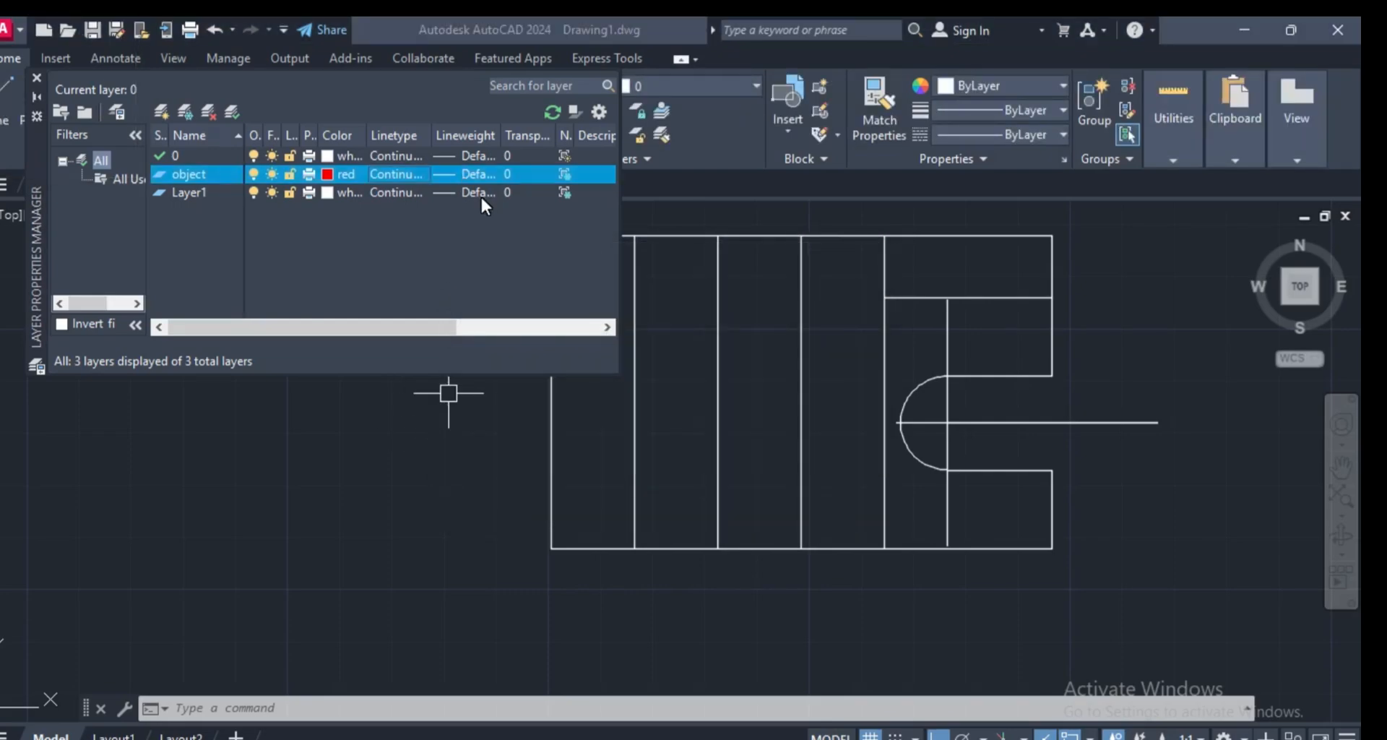
pyautogui.scroll(-5, 664, 397)
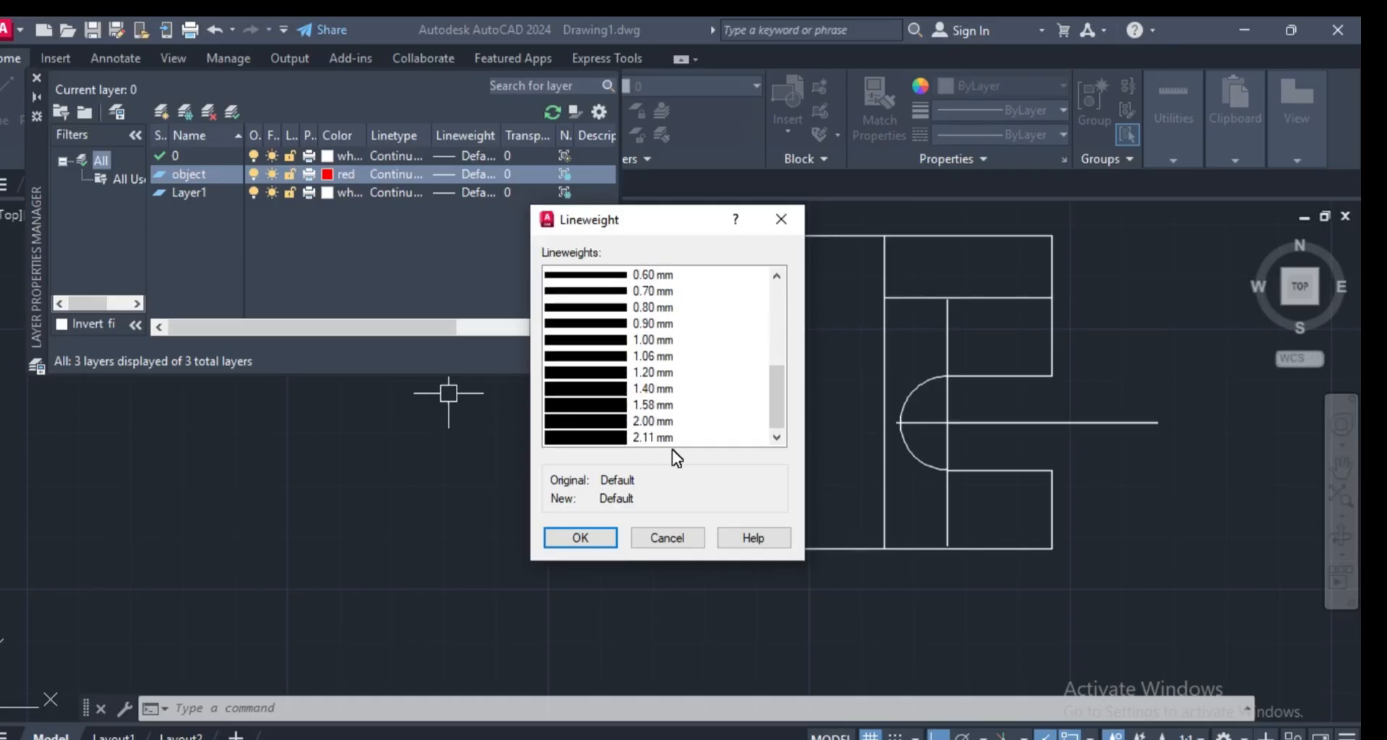
pyautogui.scroll(5, 630, 397)
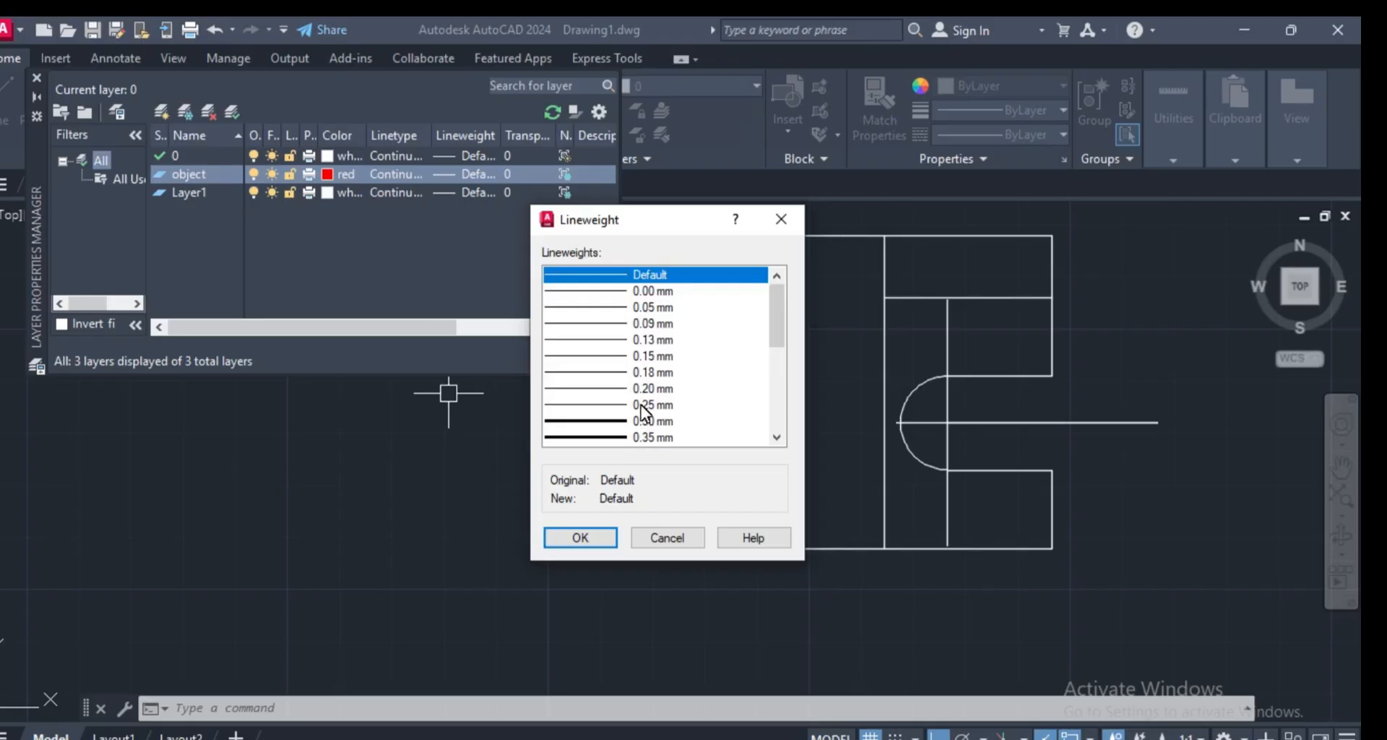
pyautogui.click(640, 405)
pyautogui.click(589, 536)
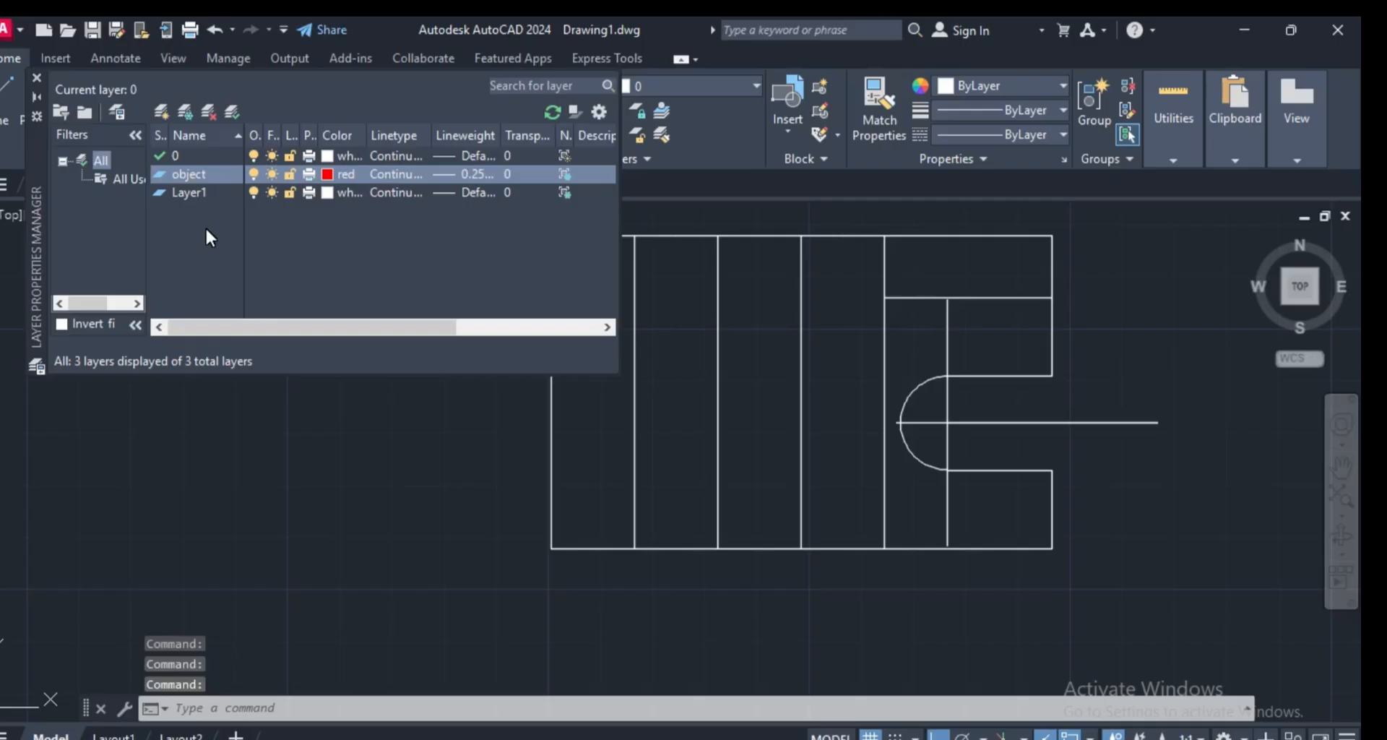
# - Rename Layer1 as center
pyautogui.rightClick(203, 189)
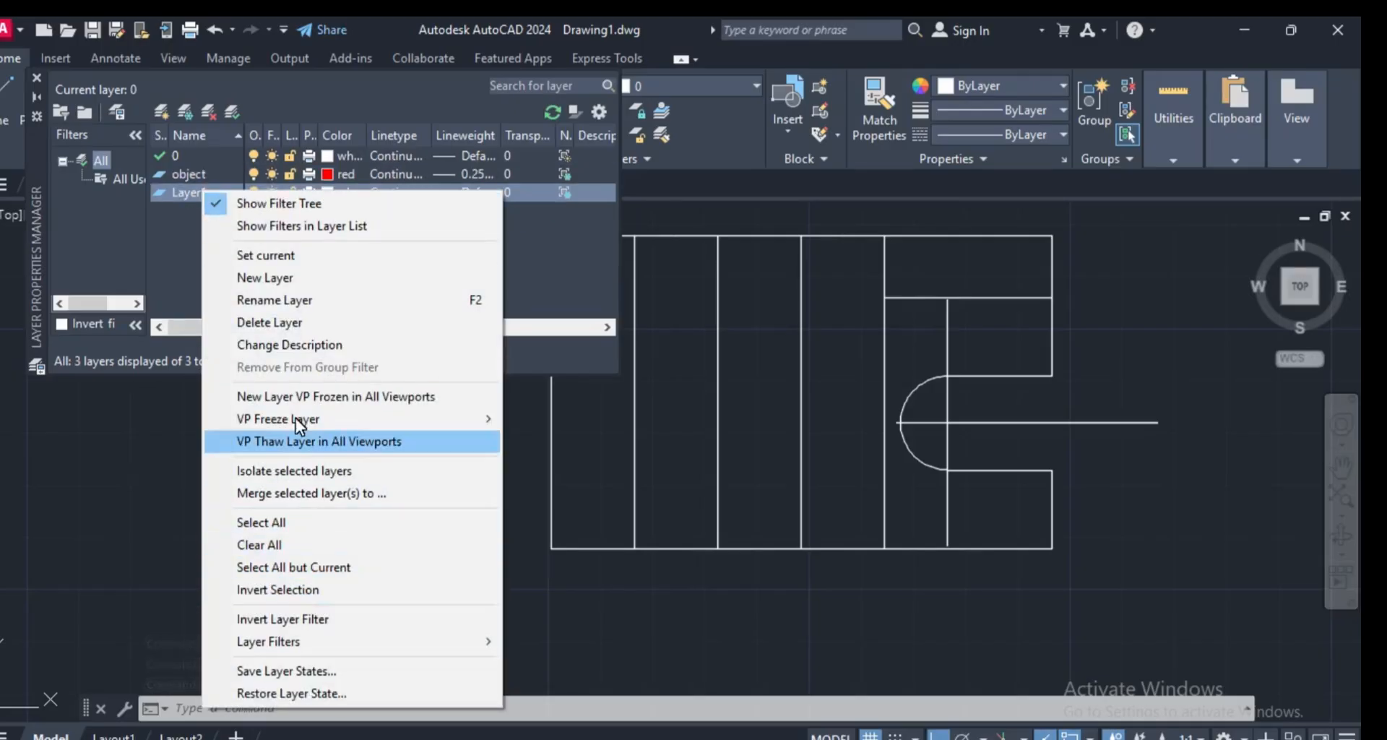
pyautogui.click(294, 299)
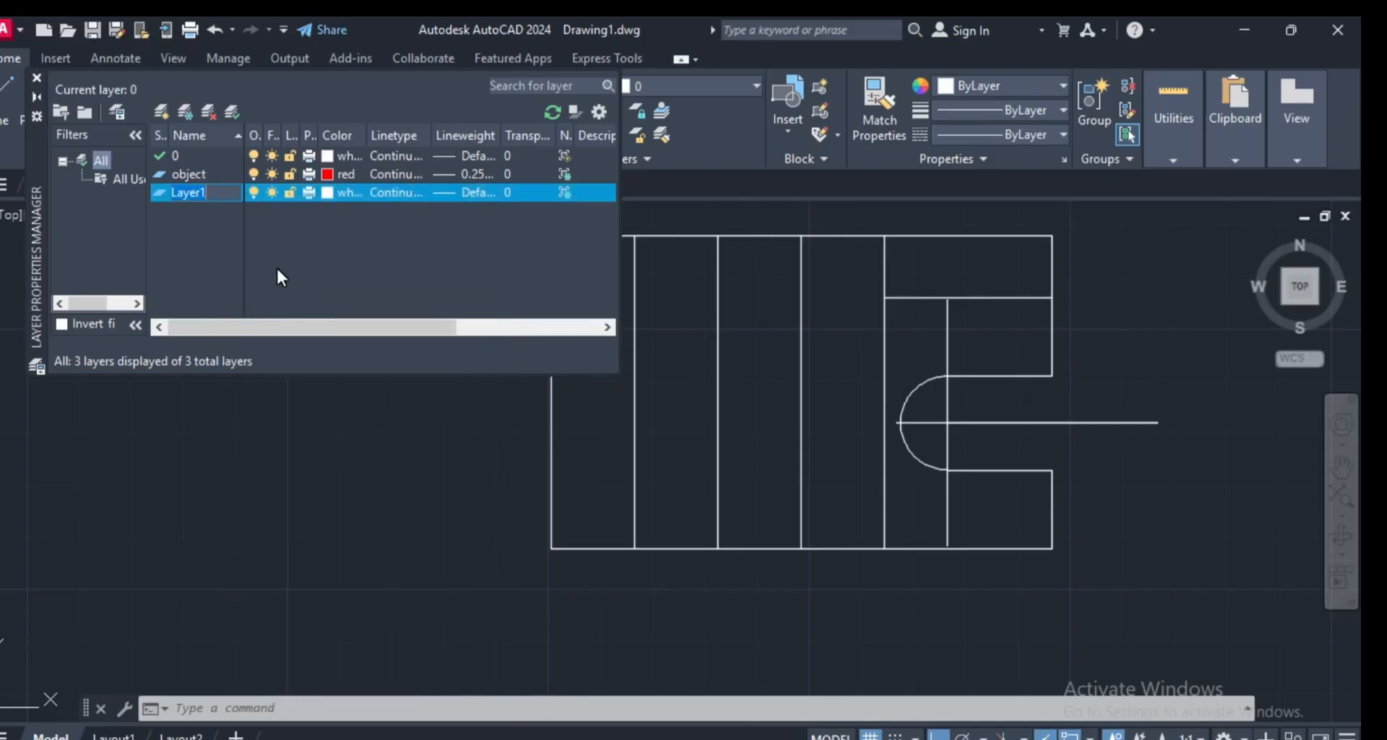
pyautogui.press('BackSpace')
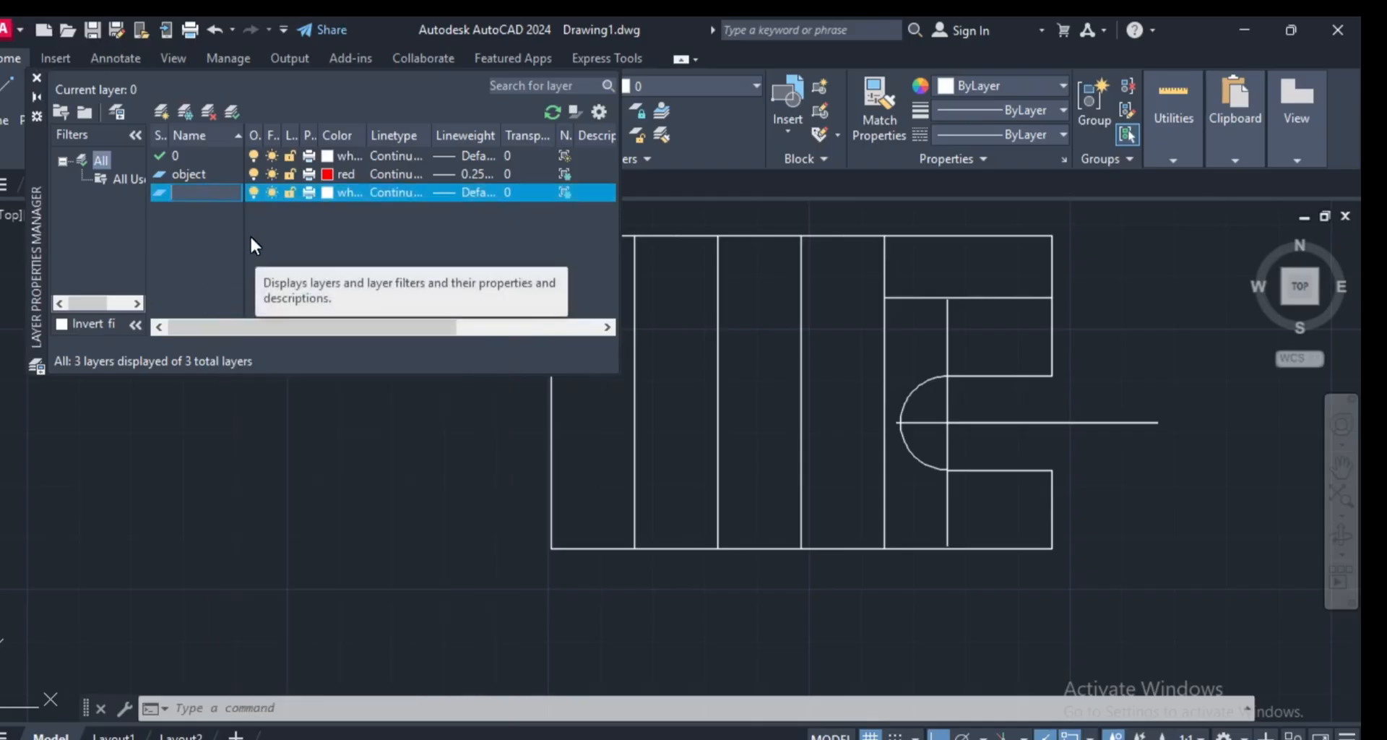
pyautogui.write('center')
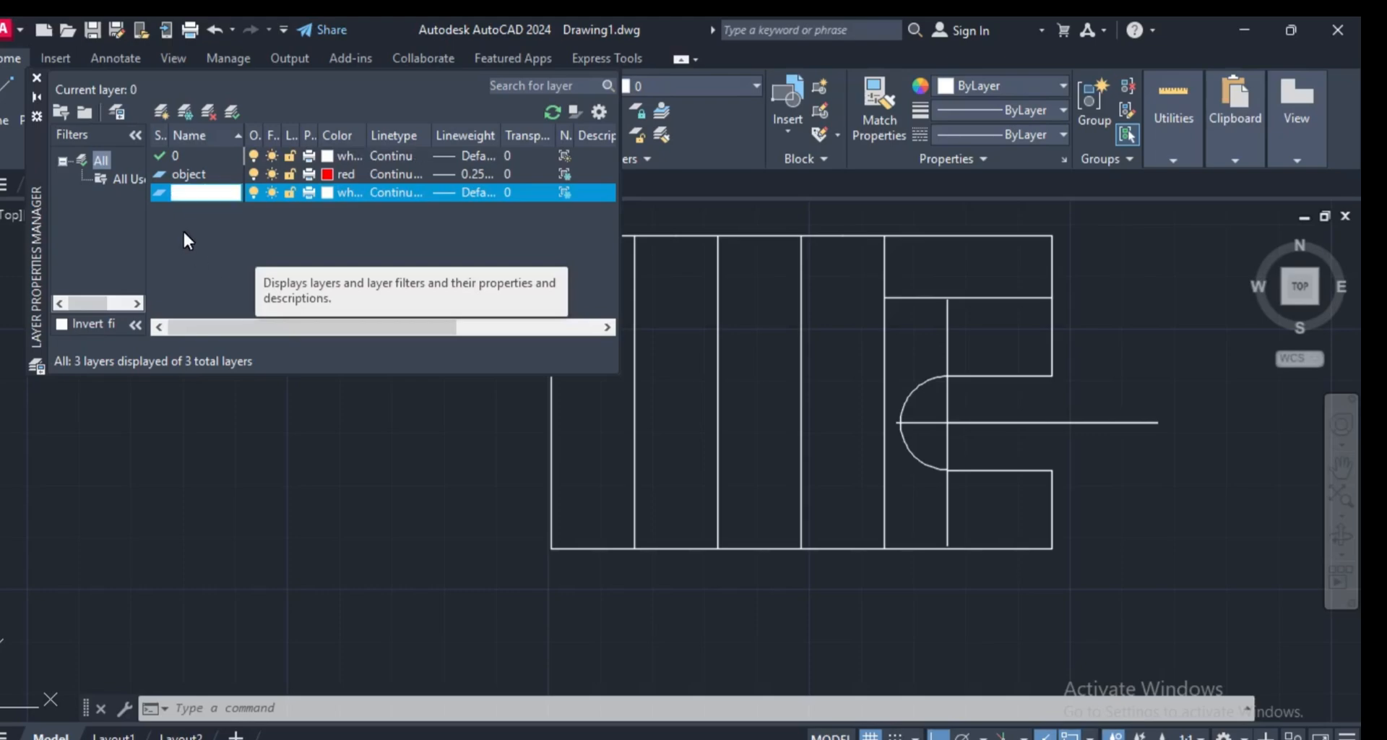
pyautogui.press('Return')
# - Set the center layer's color to yellow
pyautogui.click(327, 192)
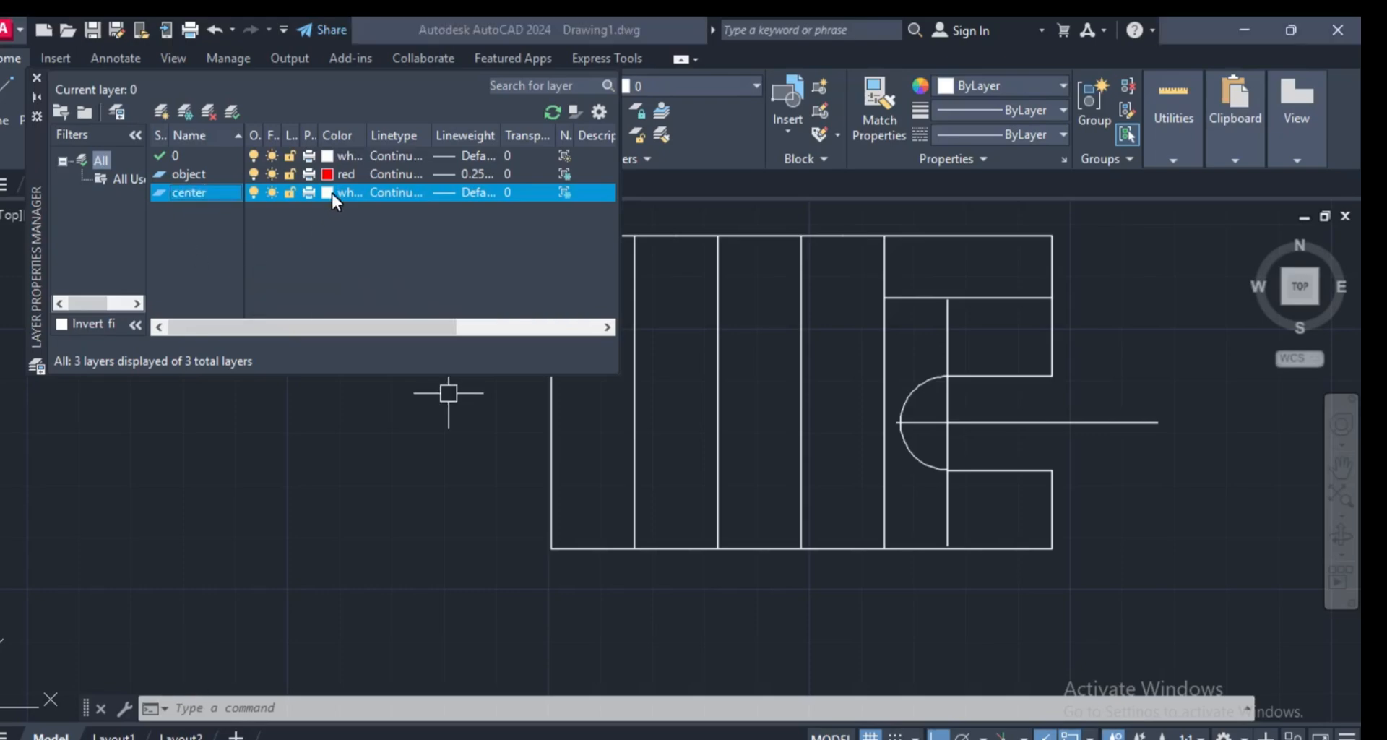
pyautogui.click(527, 440)
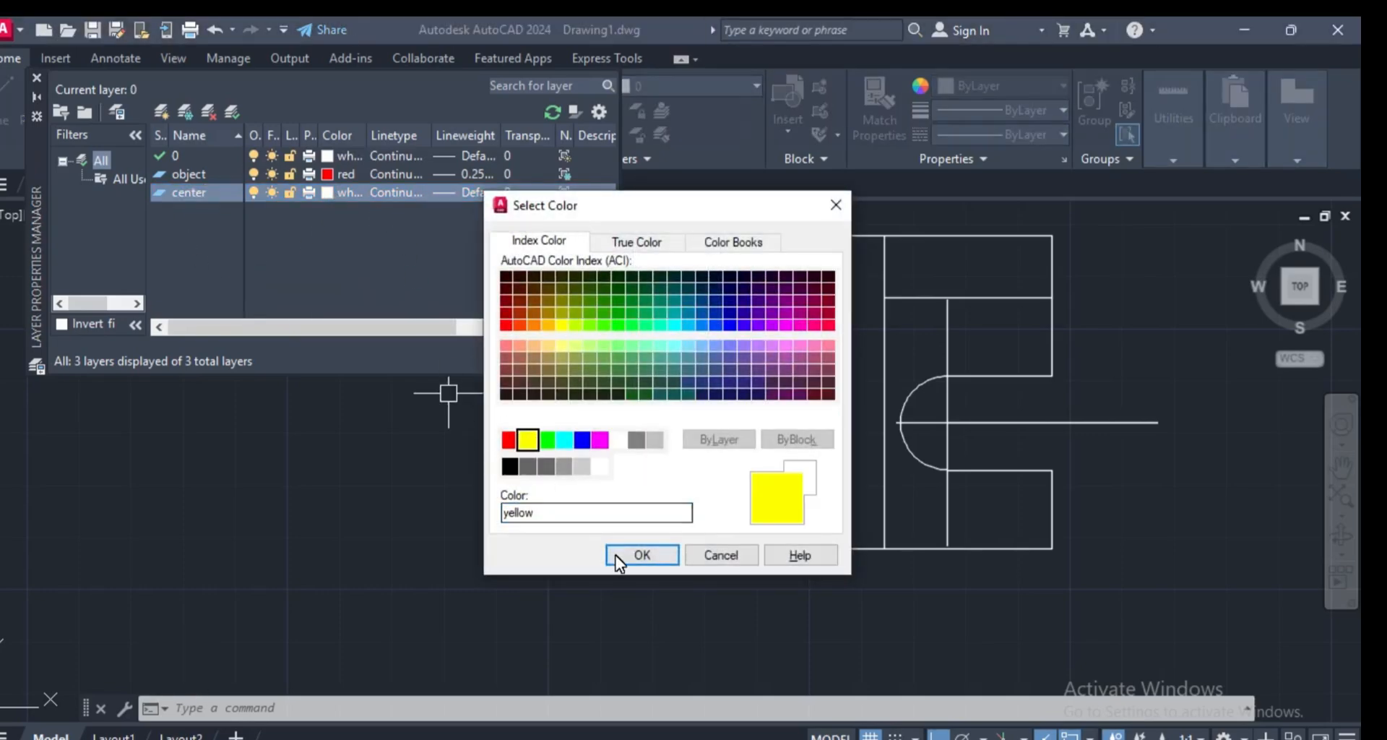
pyautogui.click(640, 555)
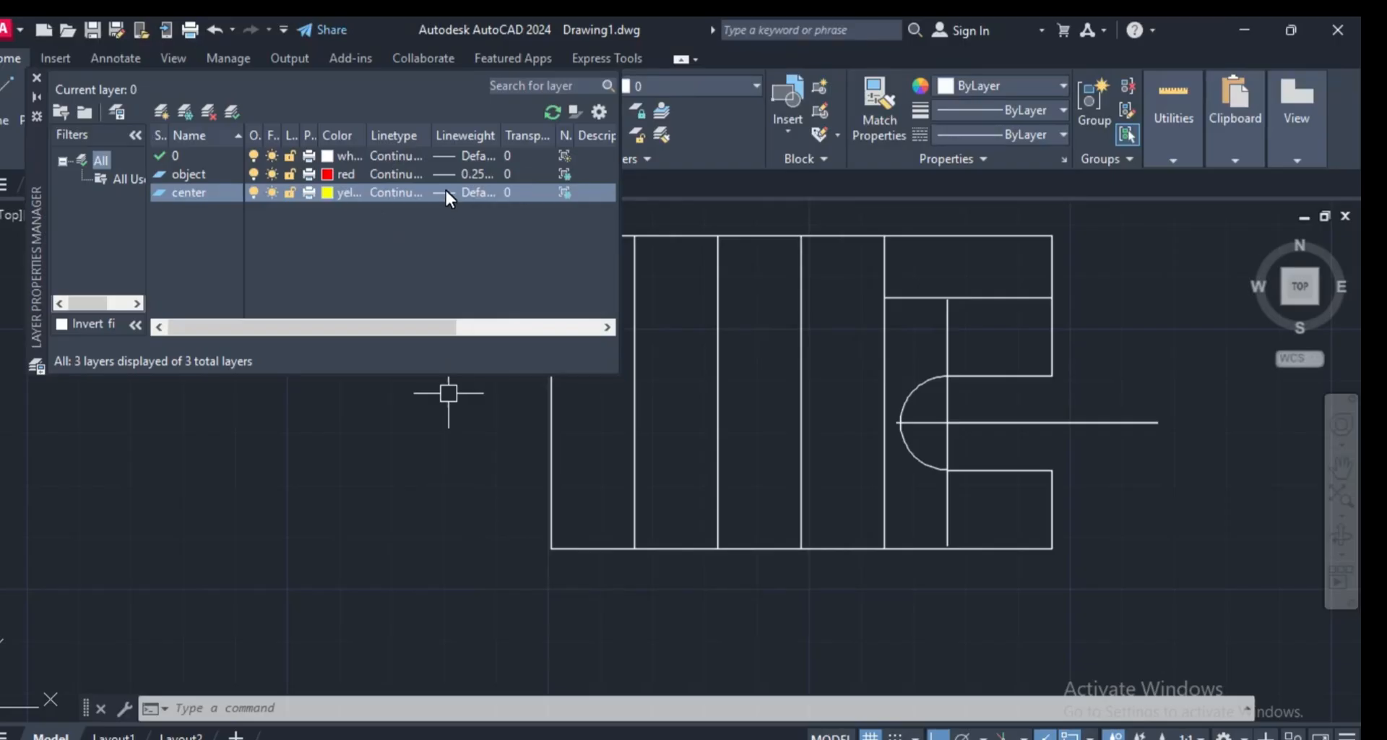
# - Load the CENTER linetype from acadiso.lin and assign it to the center layer
pyautogui.click(408, 194)
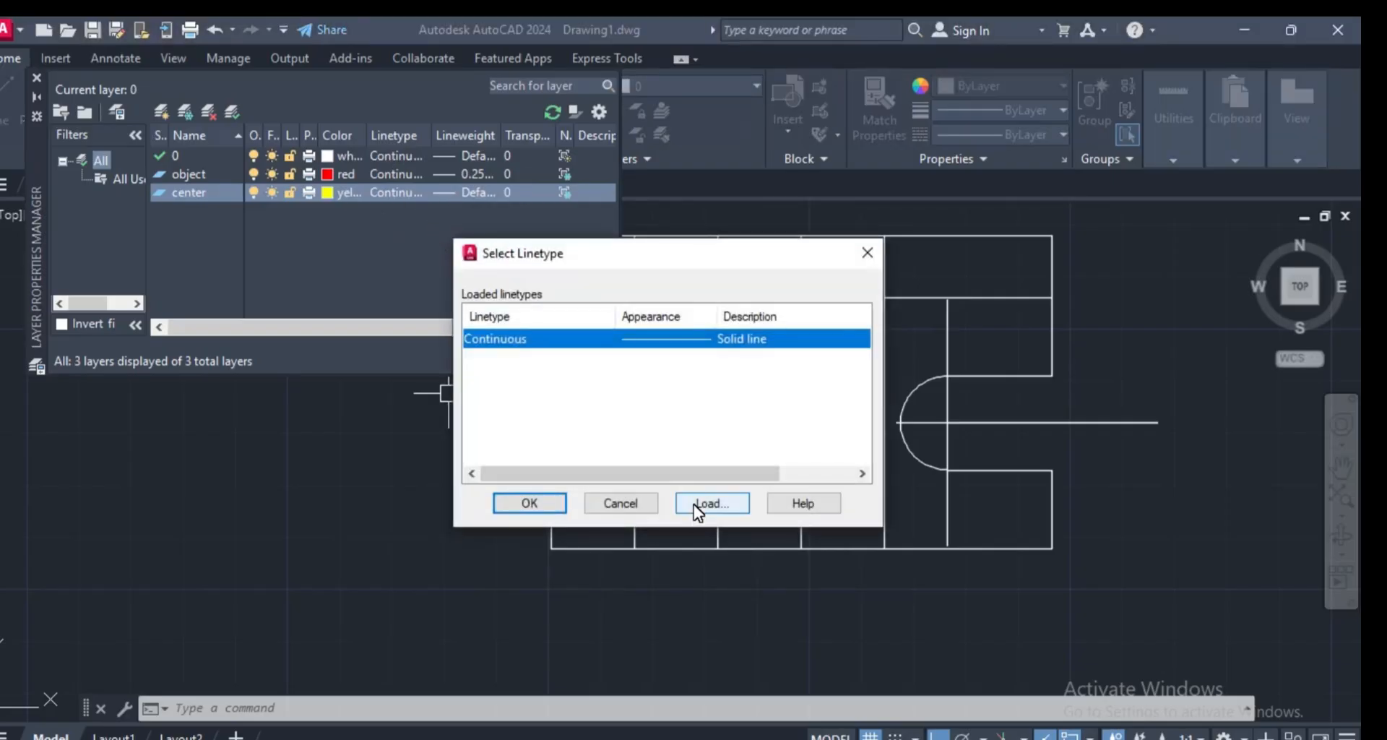
pyautogui.click(710, 503)
pyautogui.scroll(-7, 635, 440)
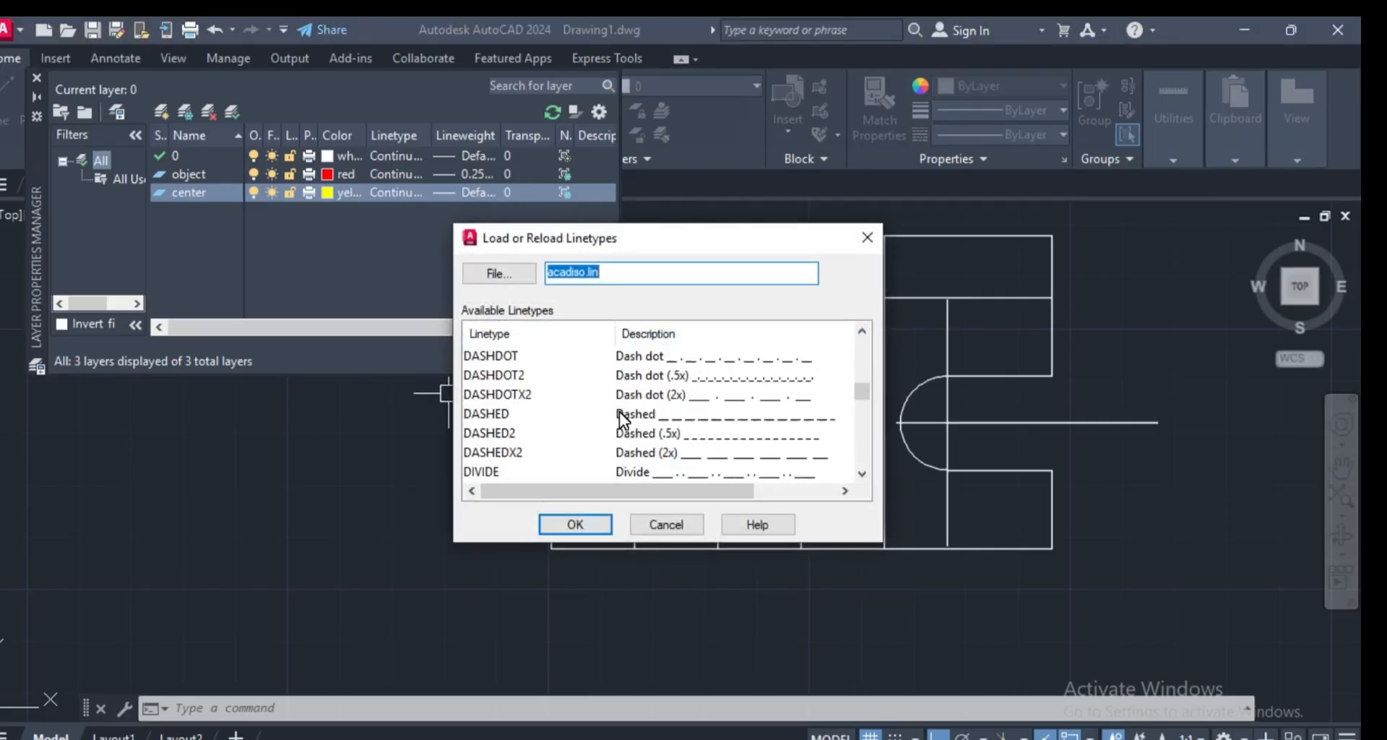
pyautogui.scroll(-9, 618, 412)
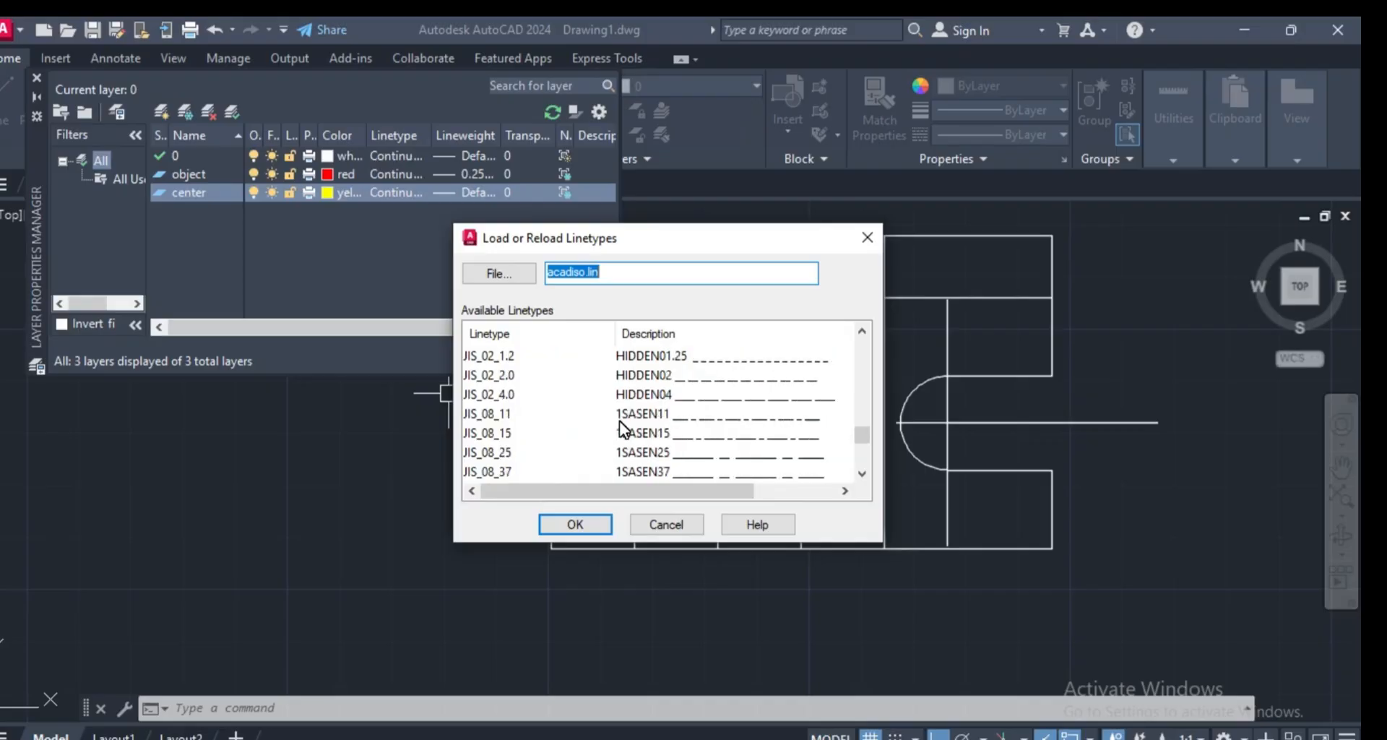
pyautogui.scroll(-2, 620, 429)
pyautogui.scroll(7, 620, 431)
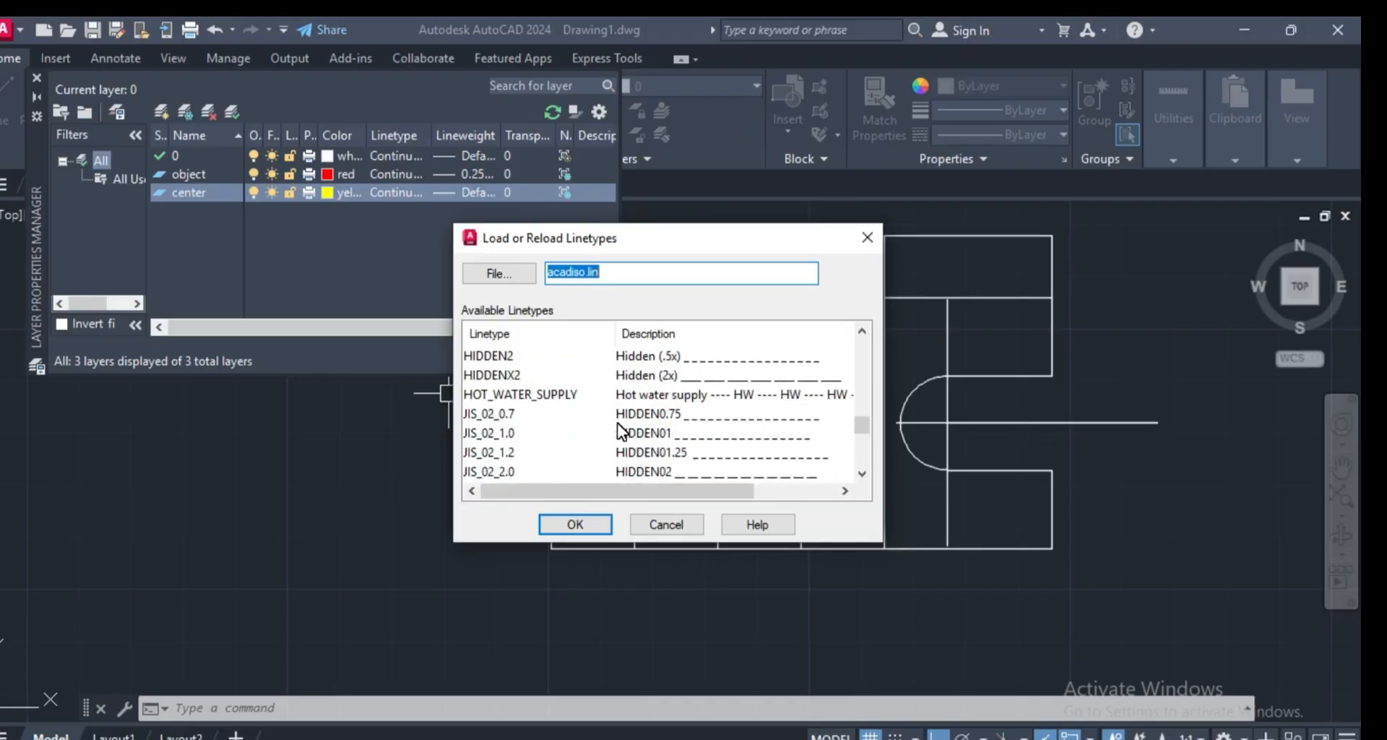
pyautogui.scroll(6, 619, 431)
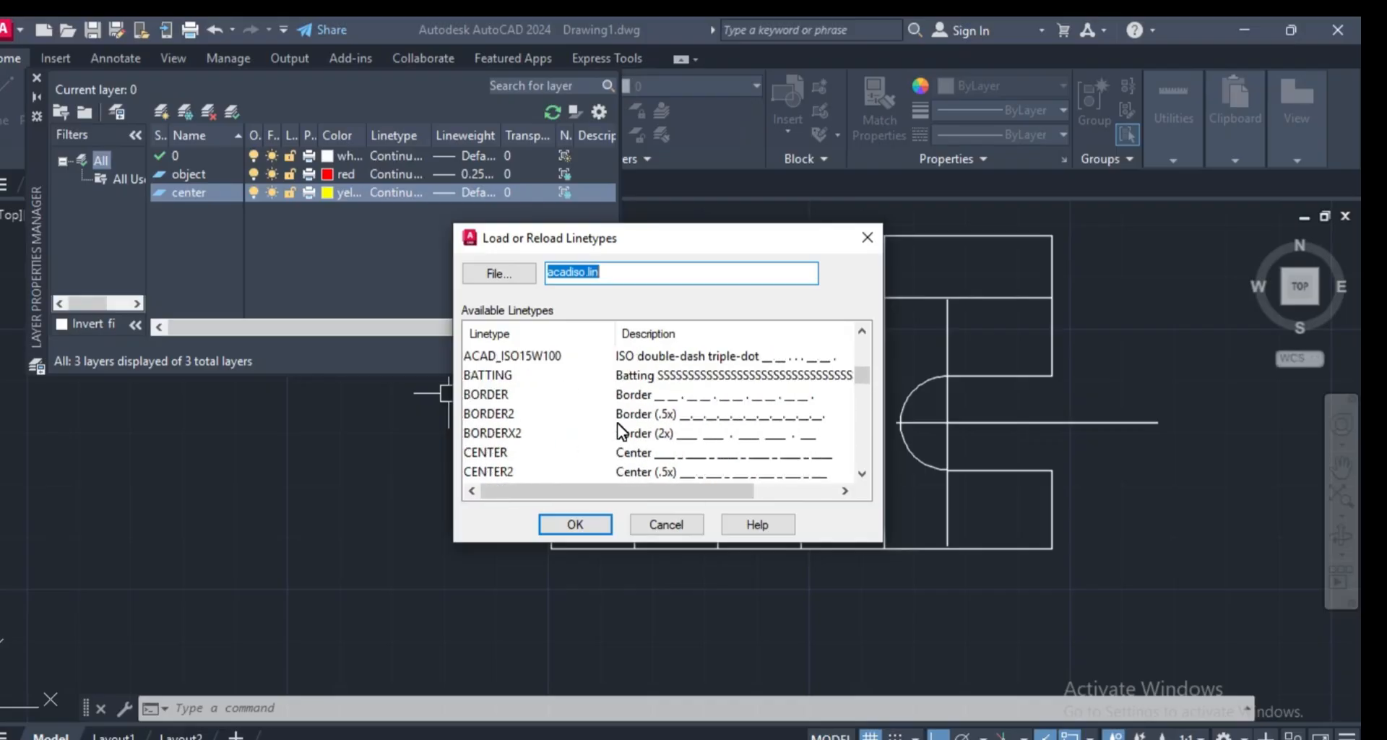
pyautogui.click(634, 456)
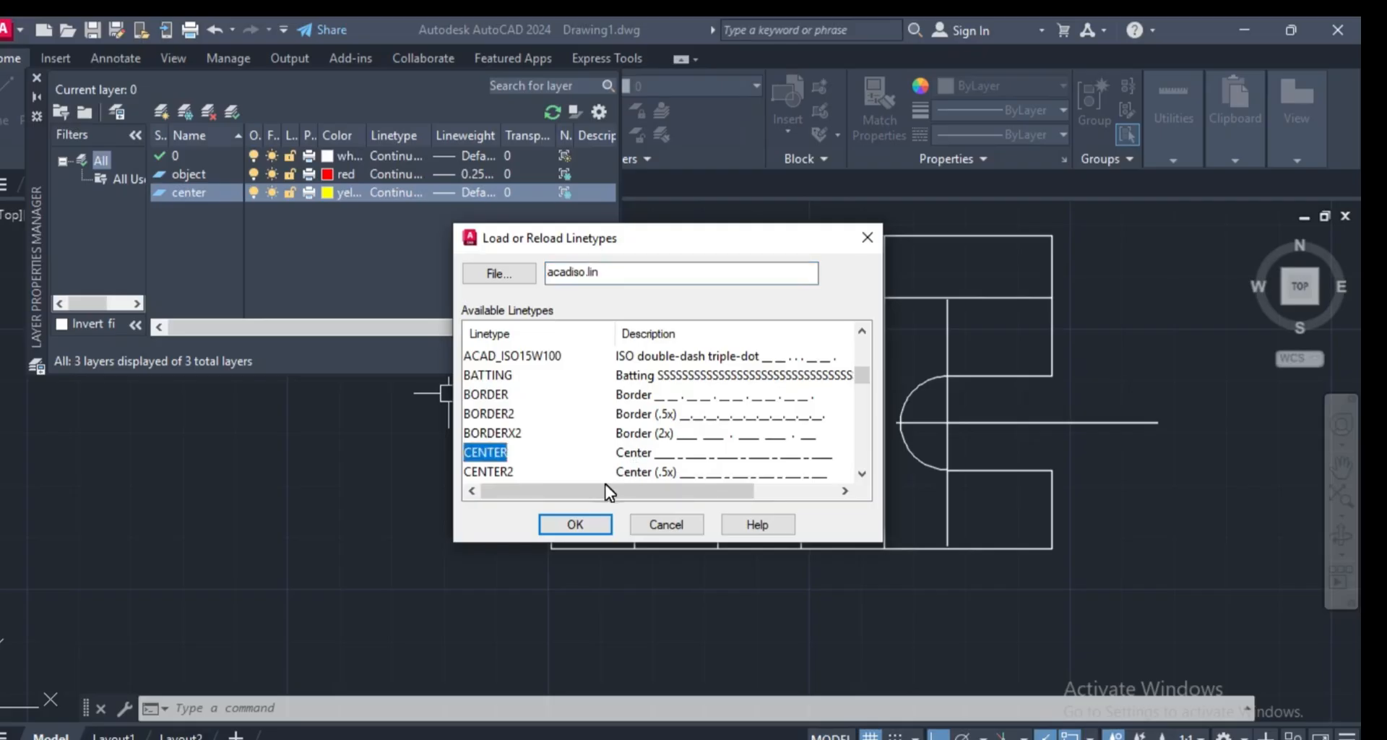
pyautogui.click(595, 526)
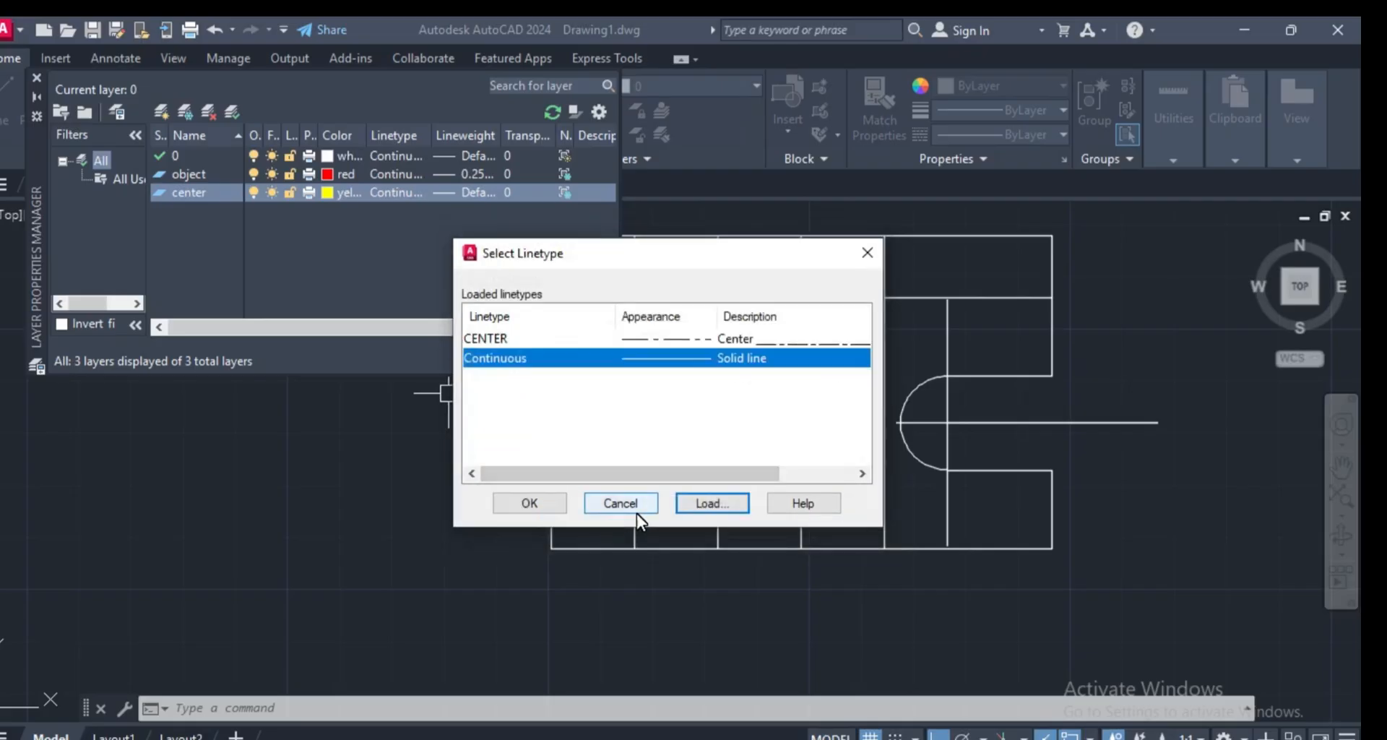
pyautogui.click(554, 339)
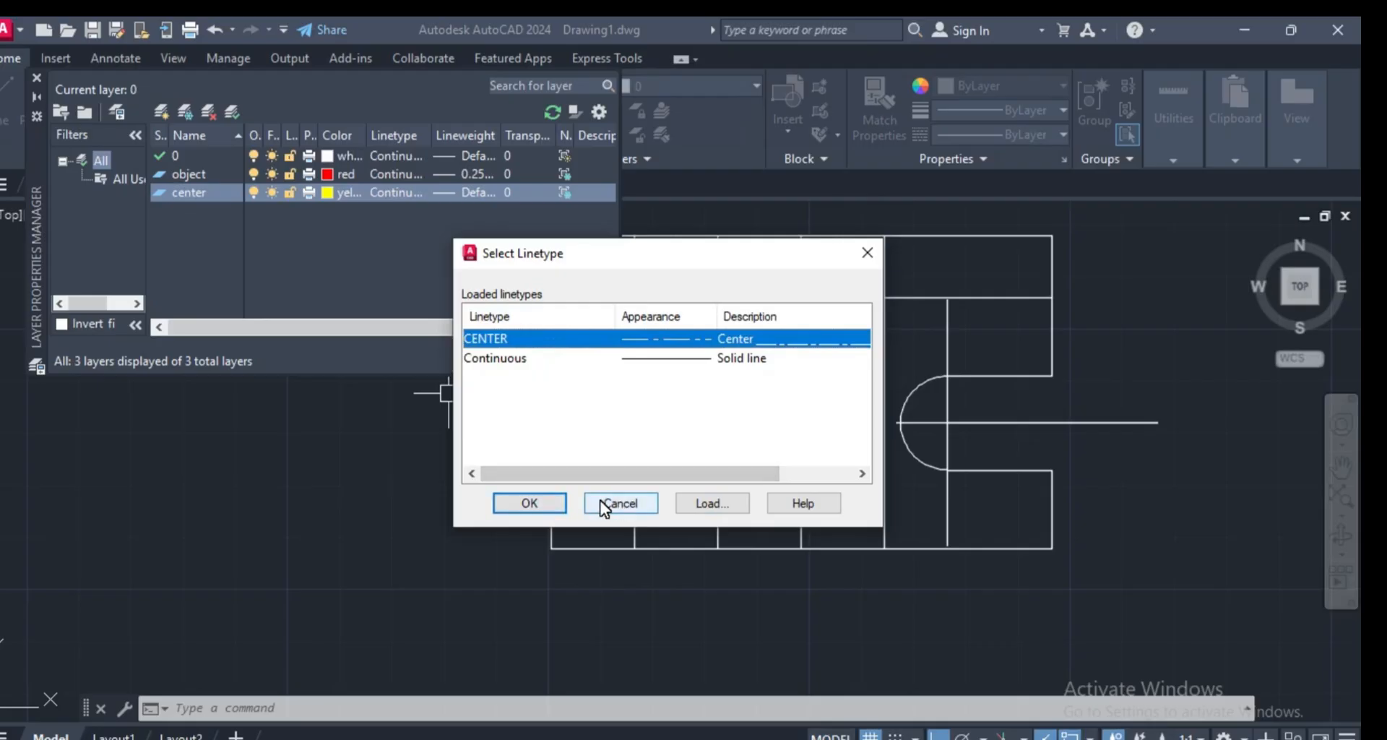
pyautogui.click(529, 502)
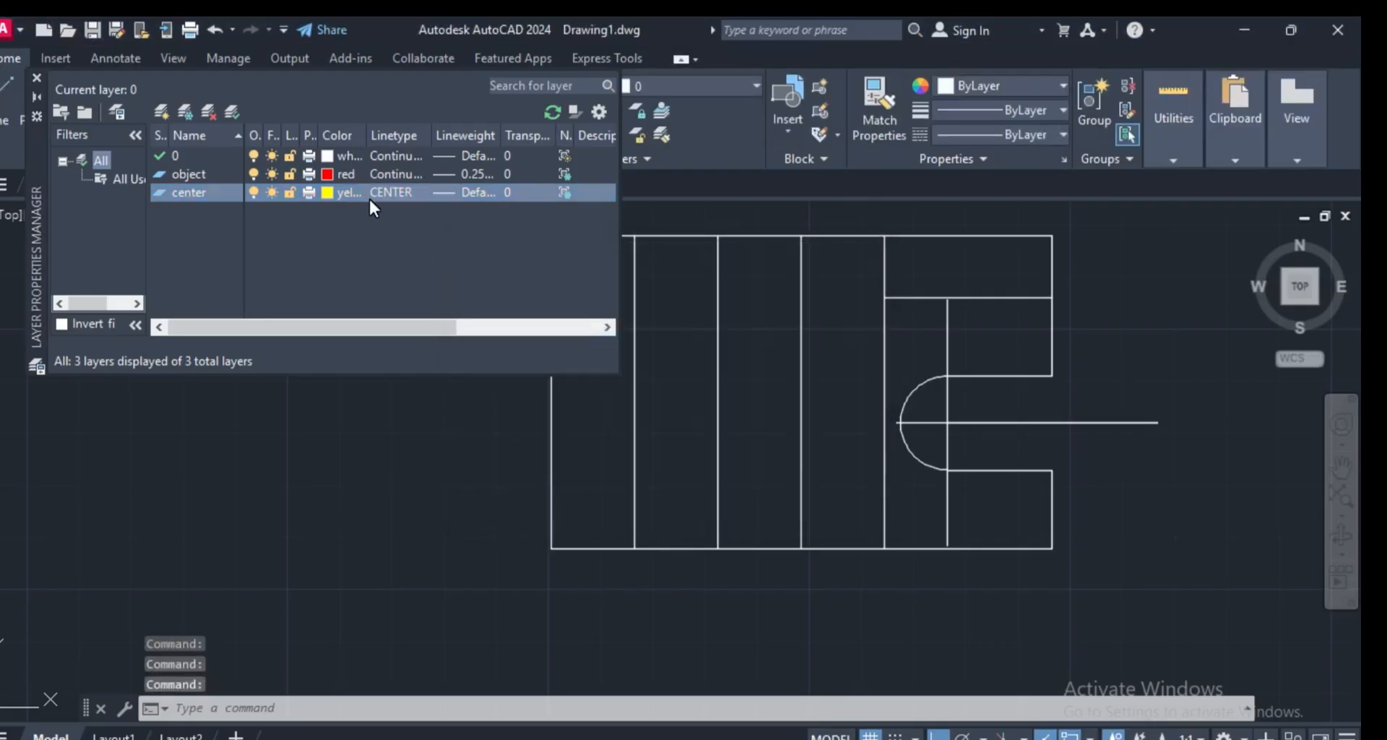
# - Set the center layer's lineweight to 0.20 mm
pyautogui.click(474, 192)
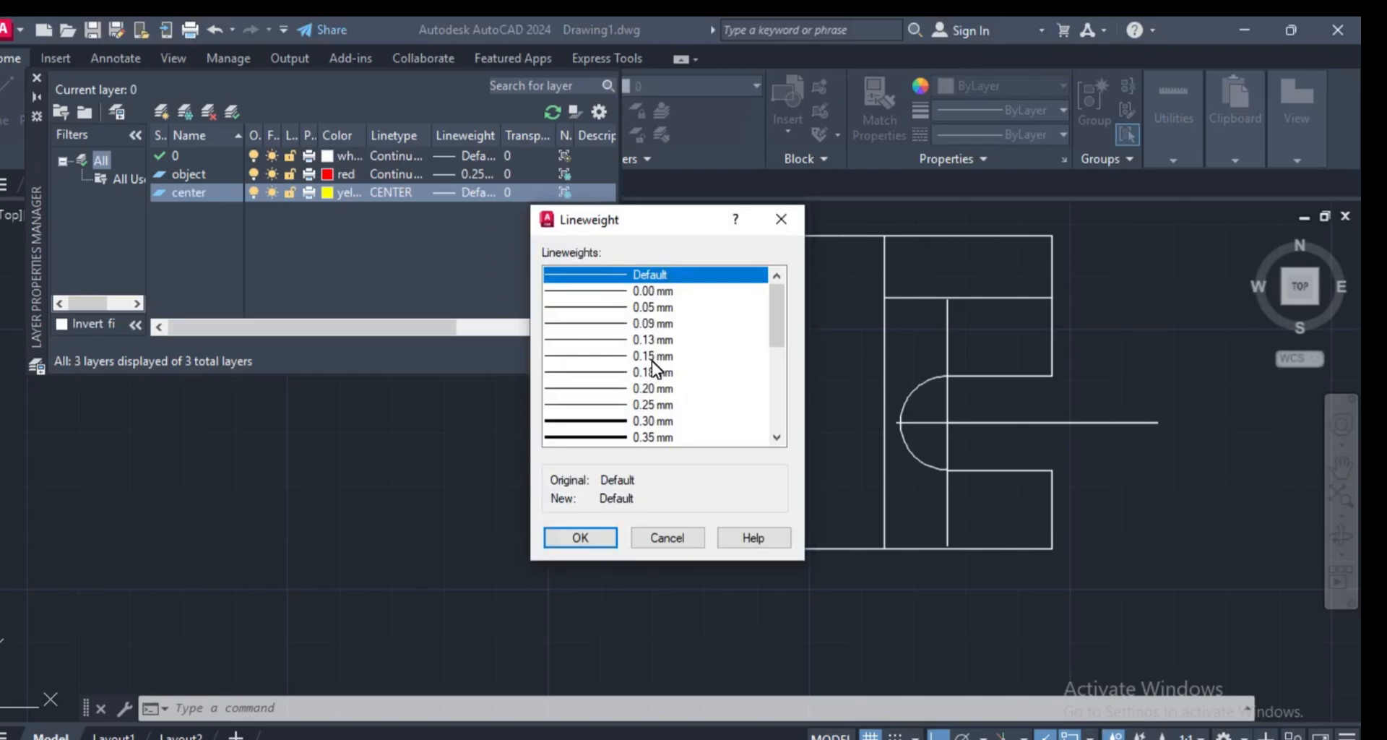
pyautogui.click(647, 388)
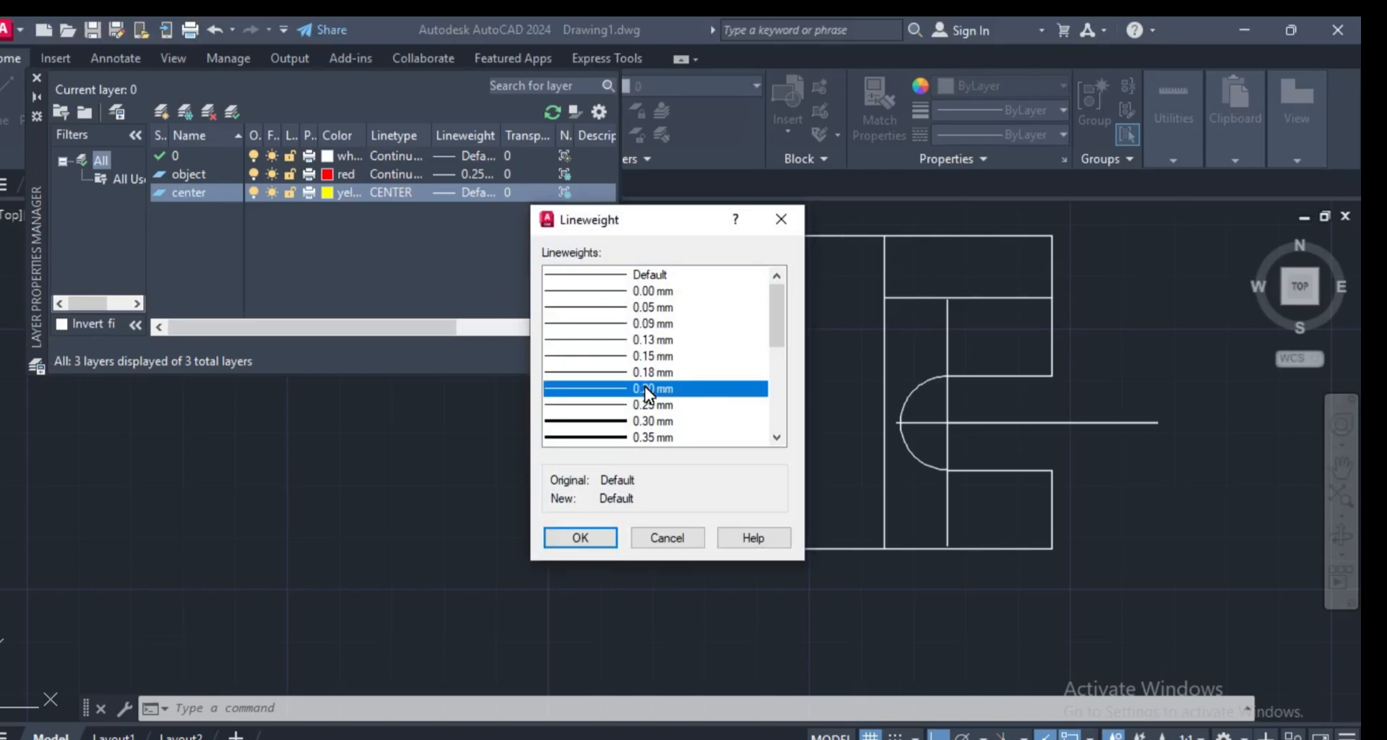
pyautogui.click(581, 541)
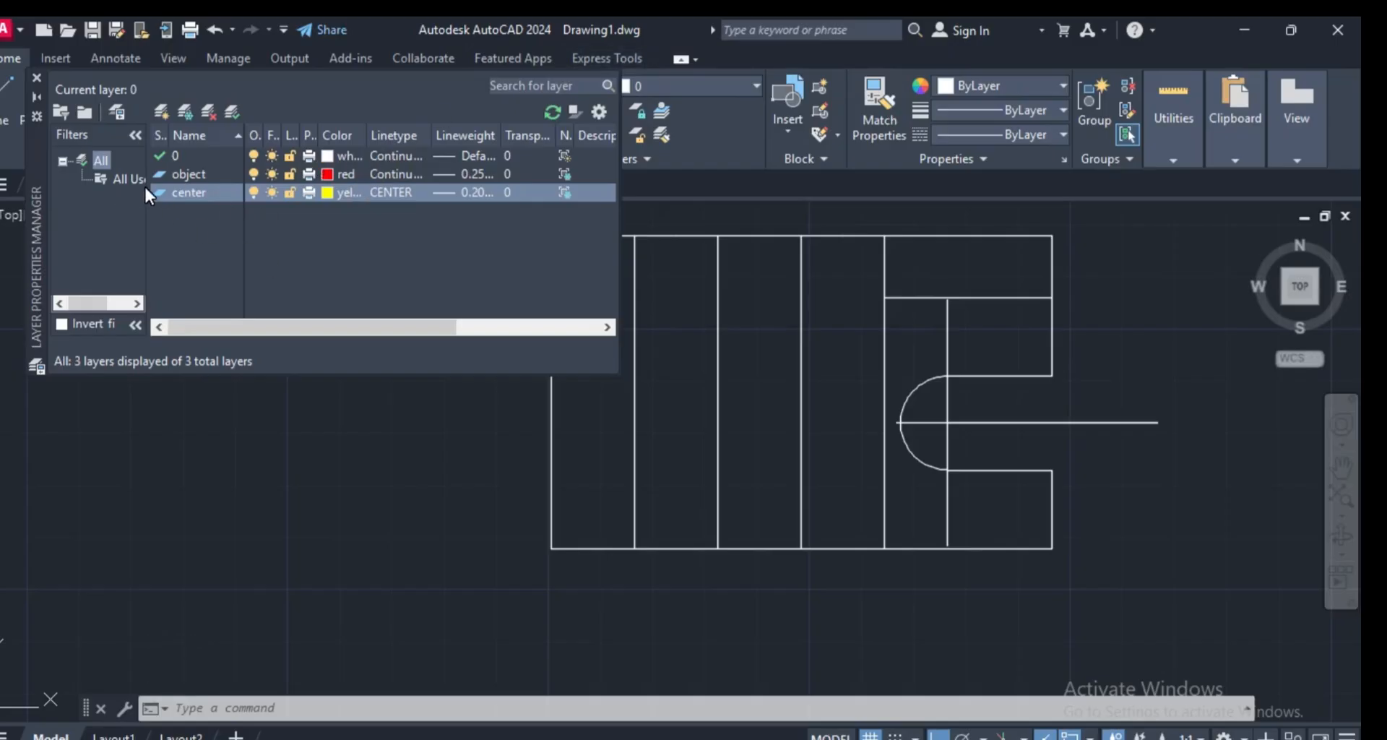
# - Create a new layer named h
pyautogui.click(187, 111)
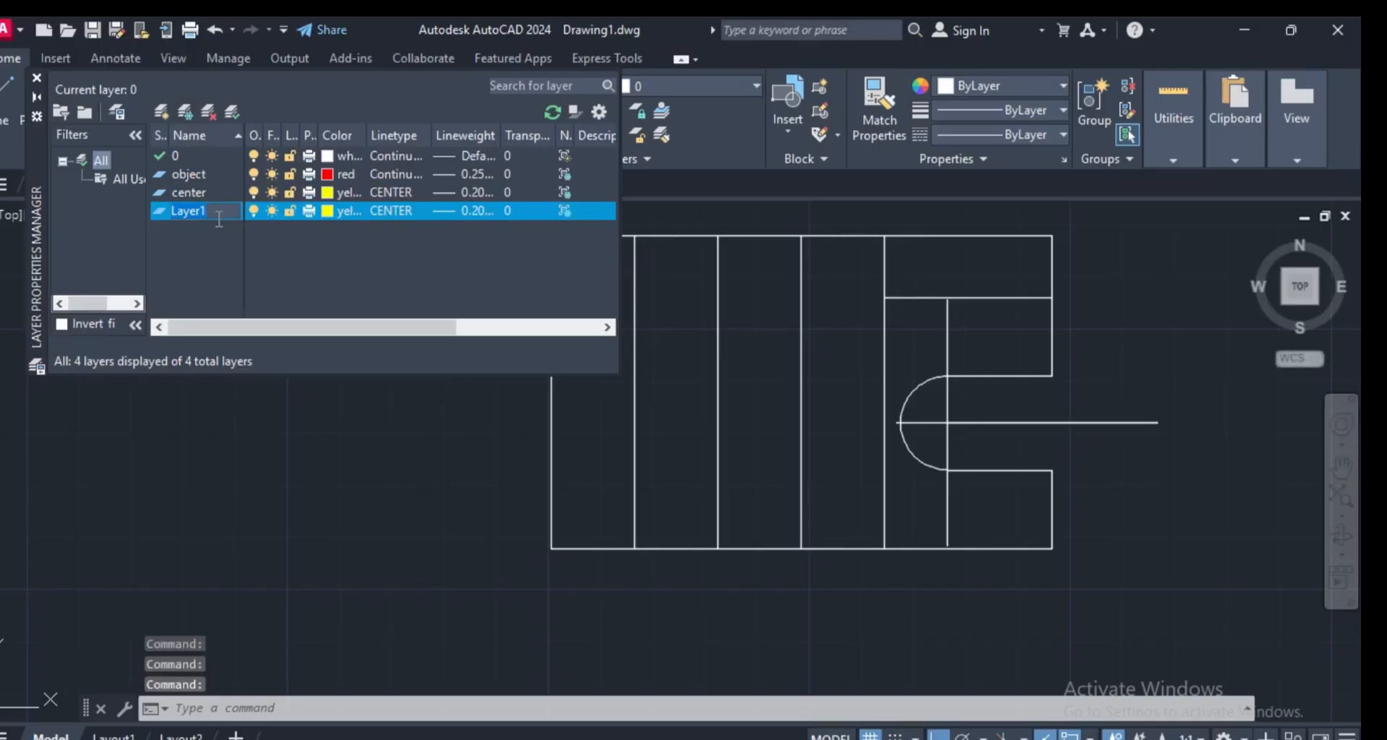
pyautogui.press('BackSpace')
pyautogui.write('h')
pyautogui.press('Return')
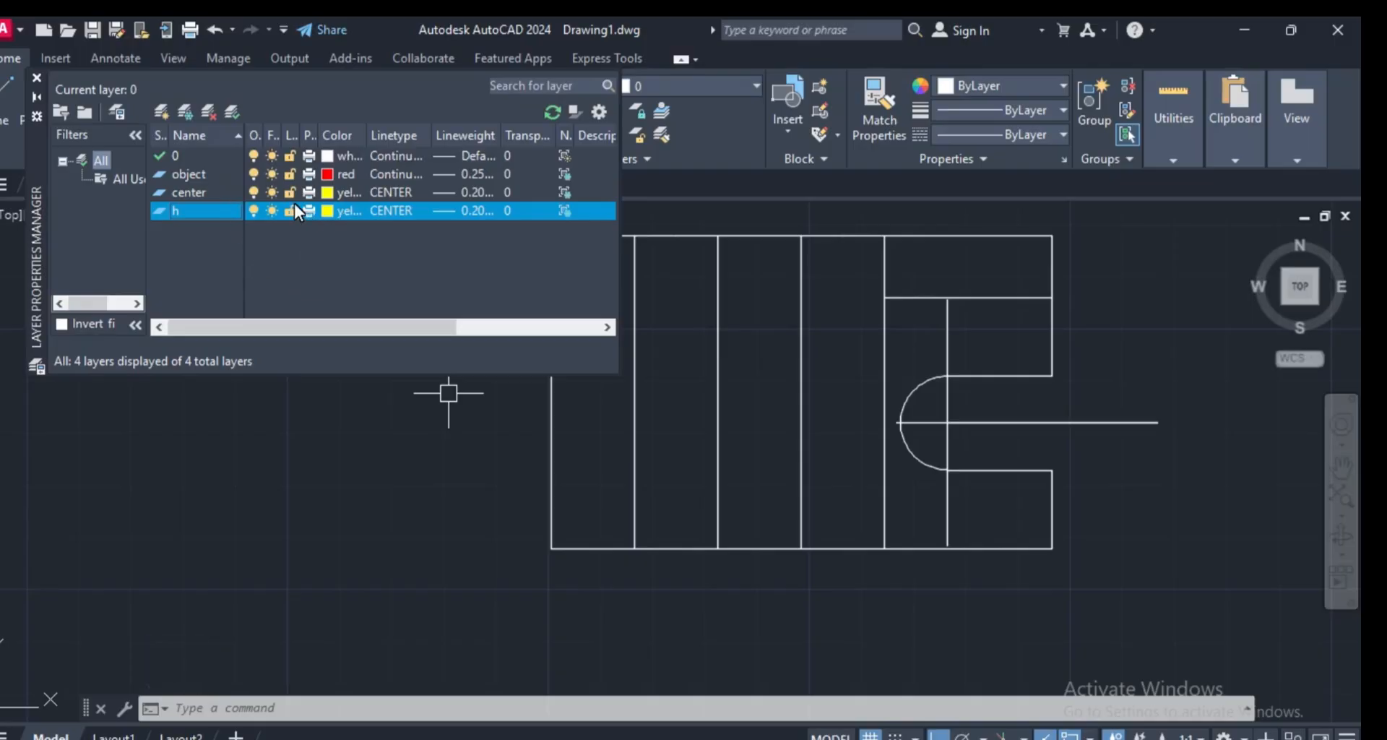
# - Set the h layer's color to green
pyautogui.click(343, 209)
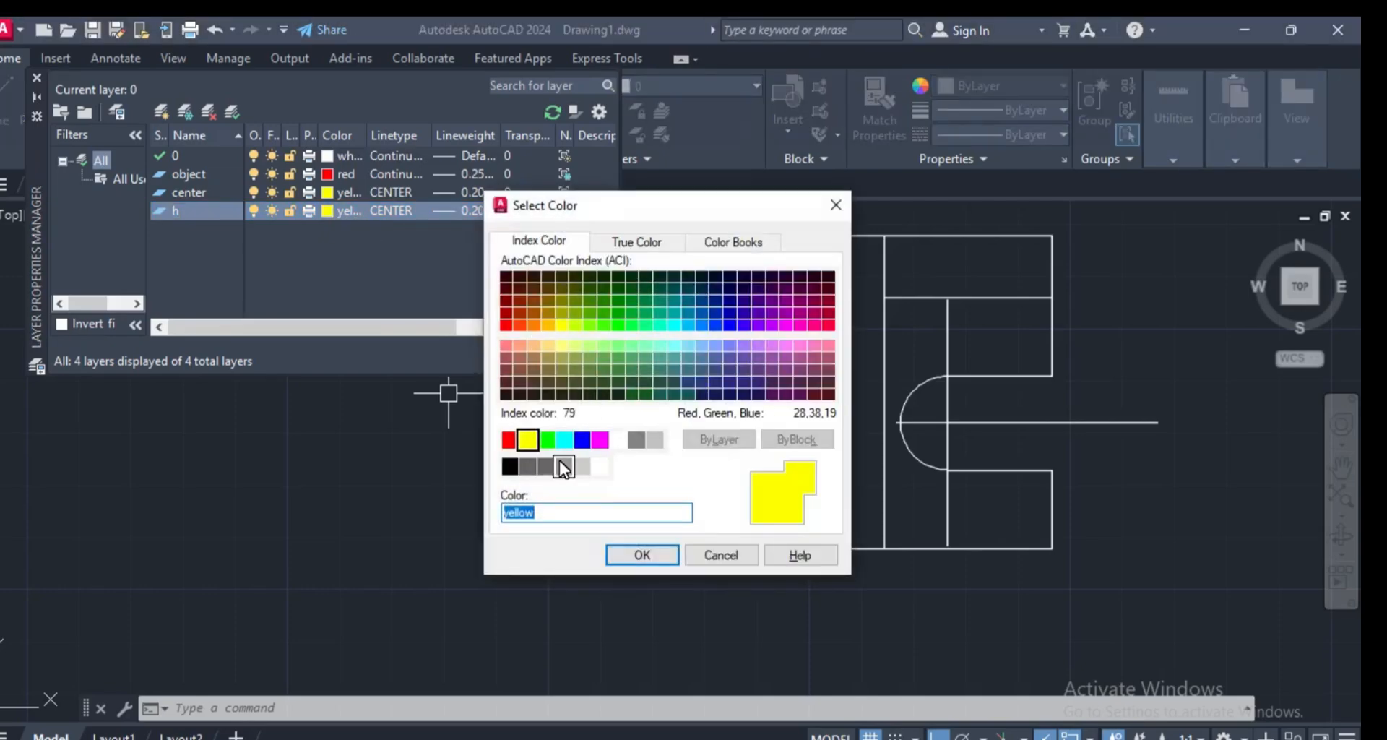
pyautogui.click(585, 445)
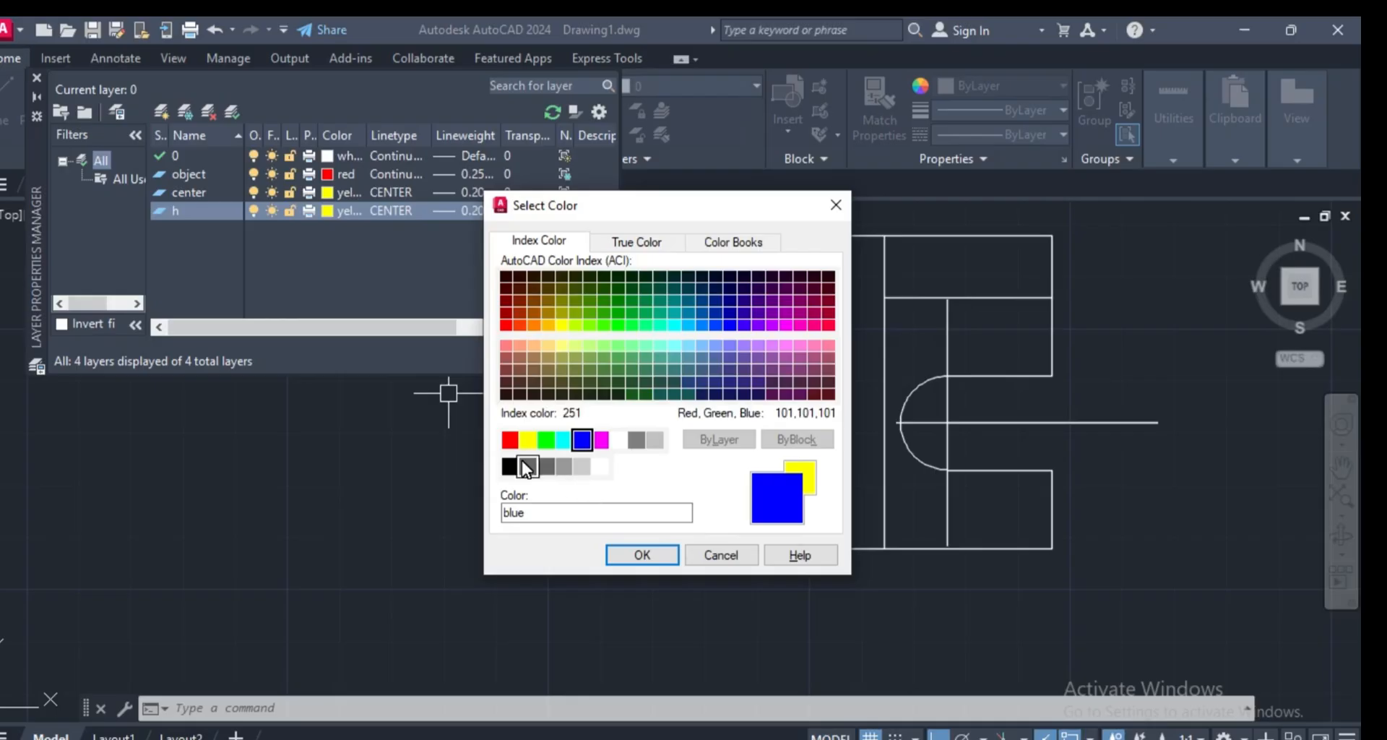
pyautogui.click(546, 439)
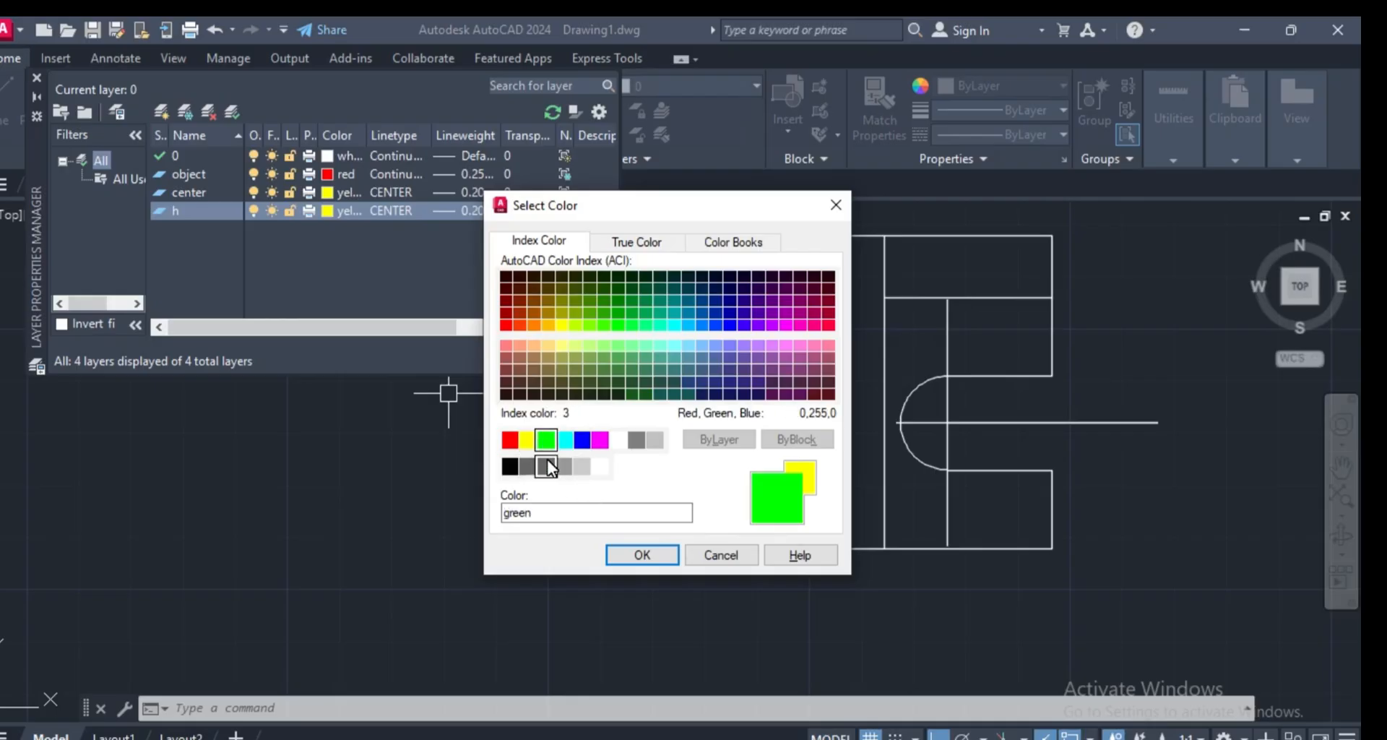
pyautogui.click(645, 553)
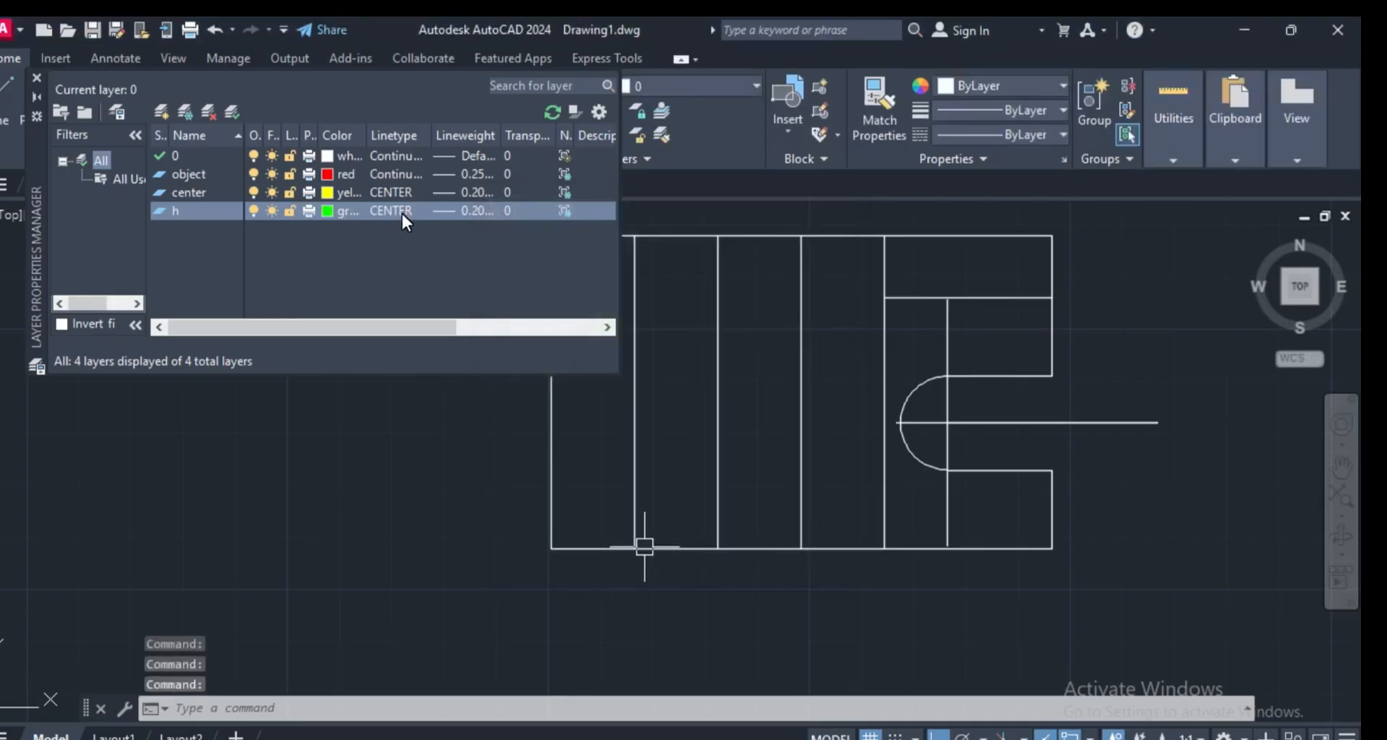
# - Load the HIDDEN linetype from acadiso.lin and assign it to the h layer
pyautogui.click(391, 211)
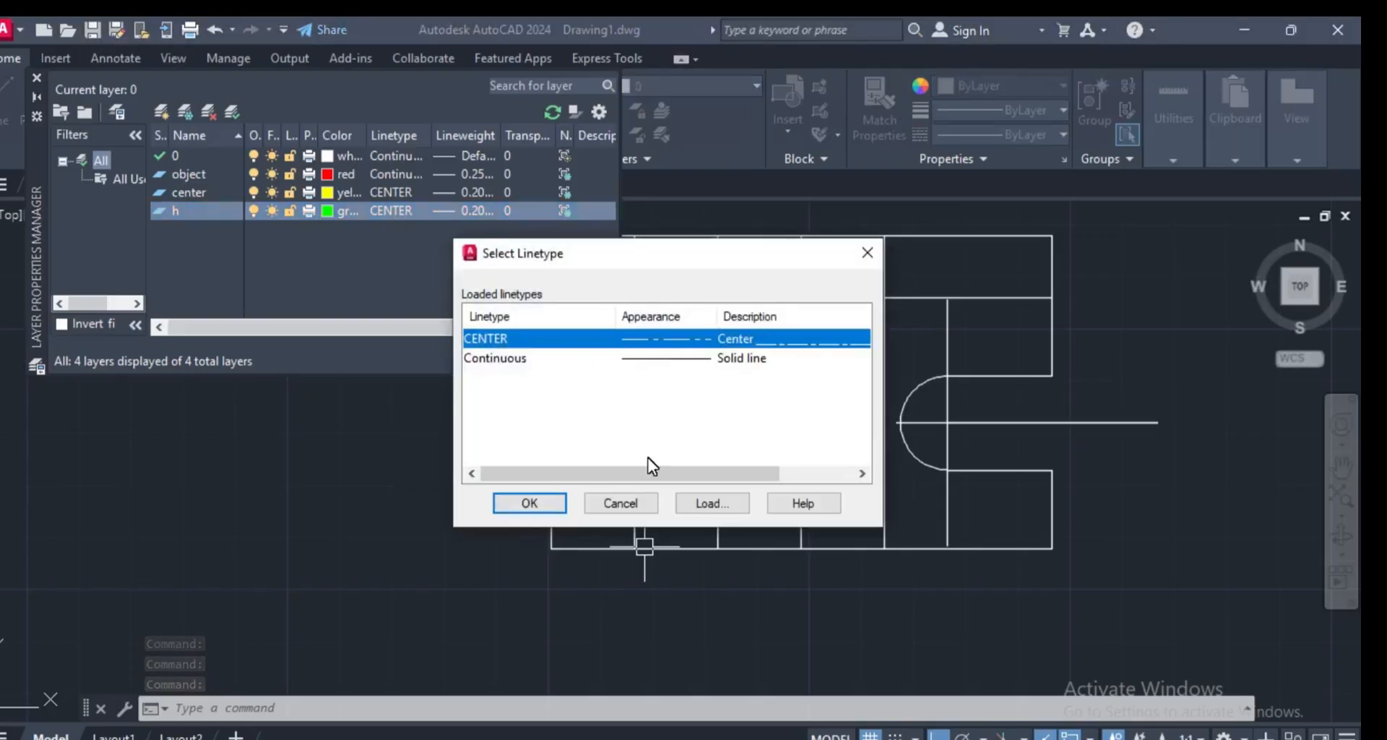
pyautogui.click(712, 503)
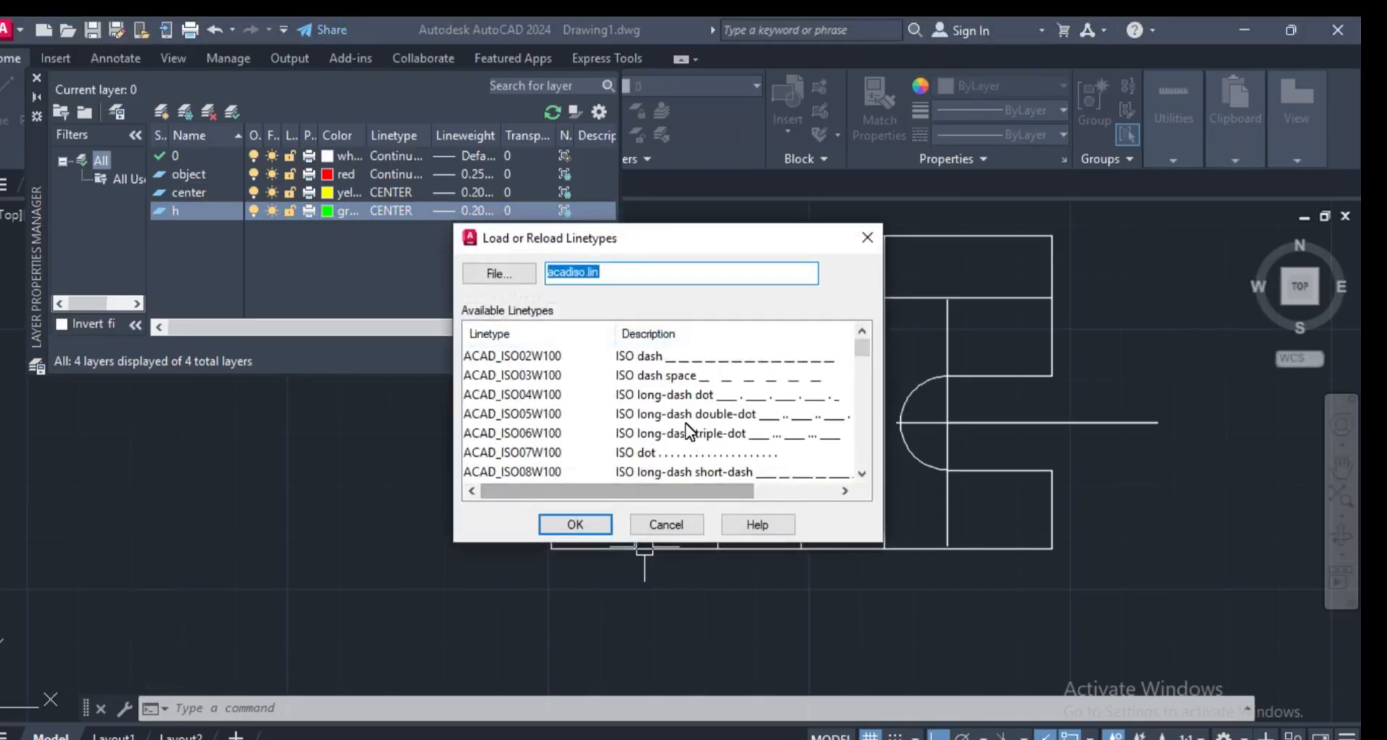
pyautogui.scroll(-3, 683, 419)
pyautogui.scroll(-6, 683, 420)
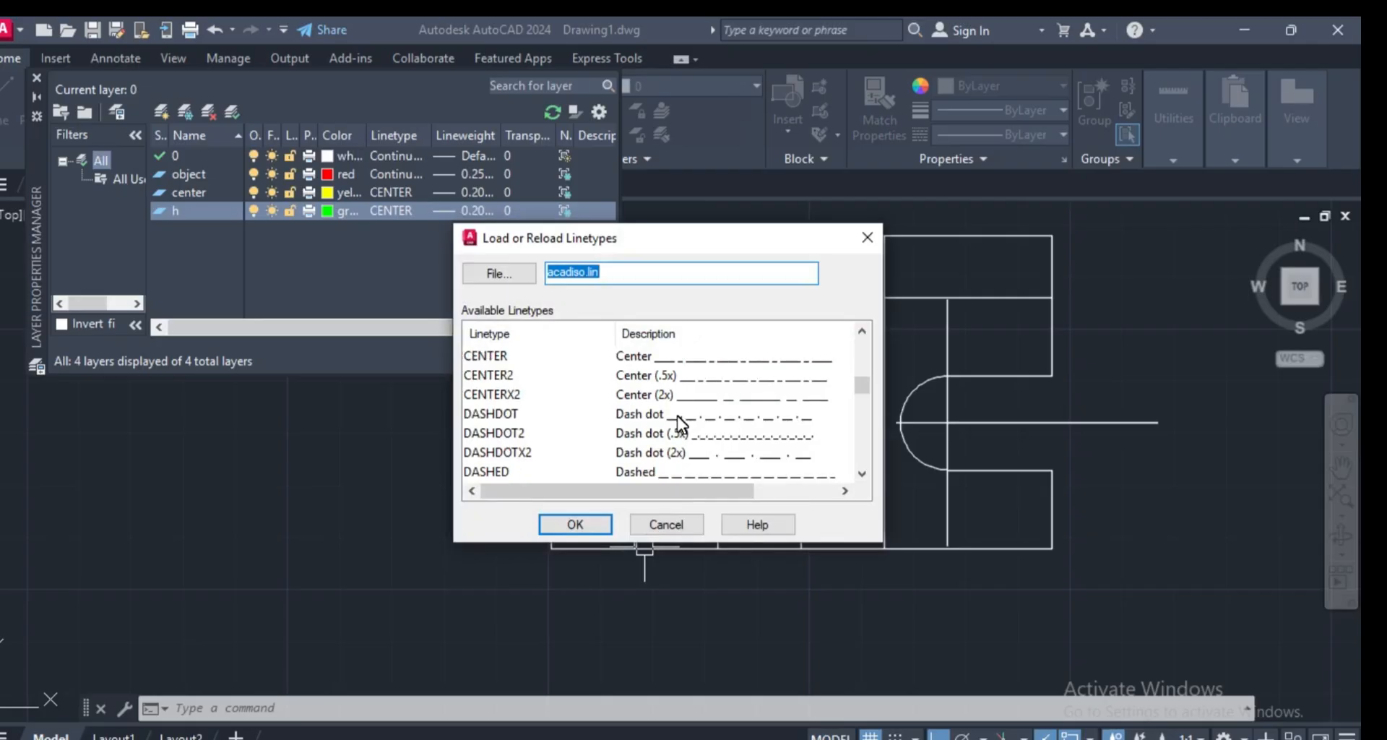
pyautogui.scroll(-2, 679, 422)
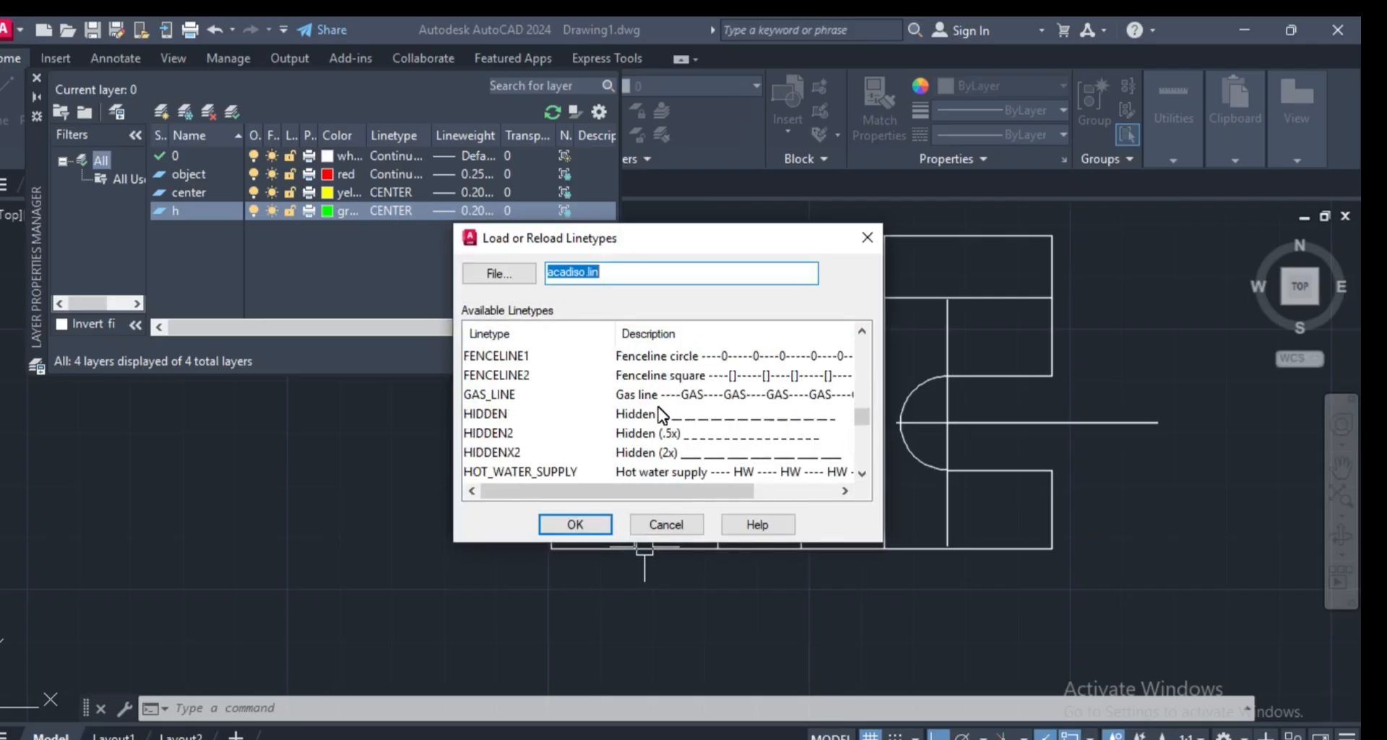
pyautogui.click(641, 413)
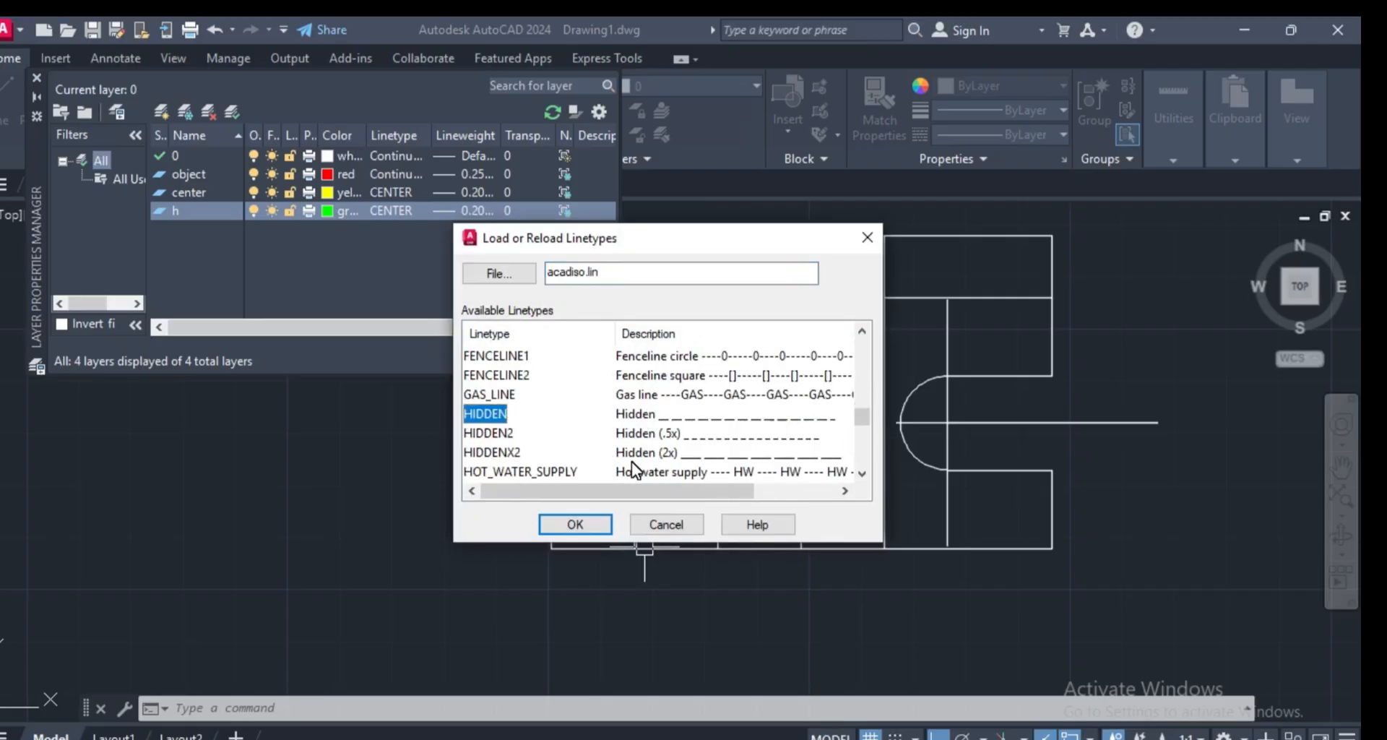
pyautogui.click(576, 524)
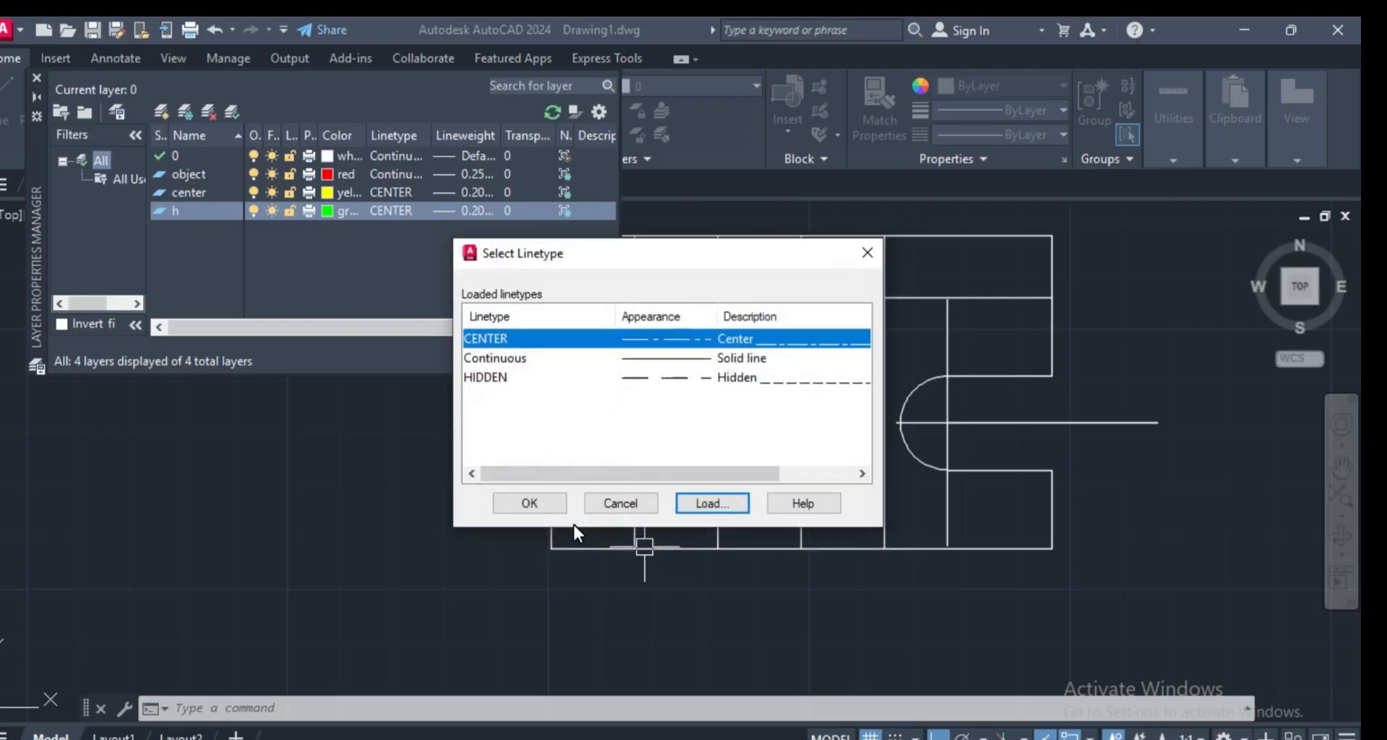
pyautogui.click(523, 378)
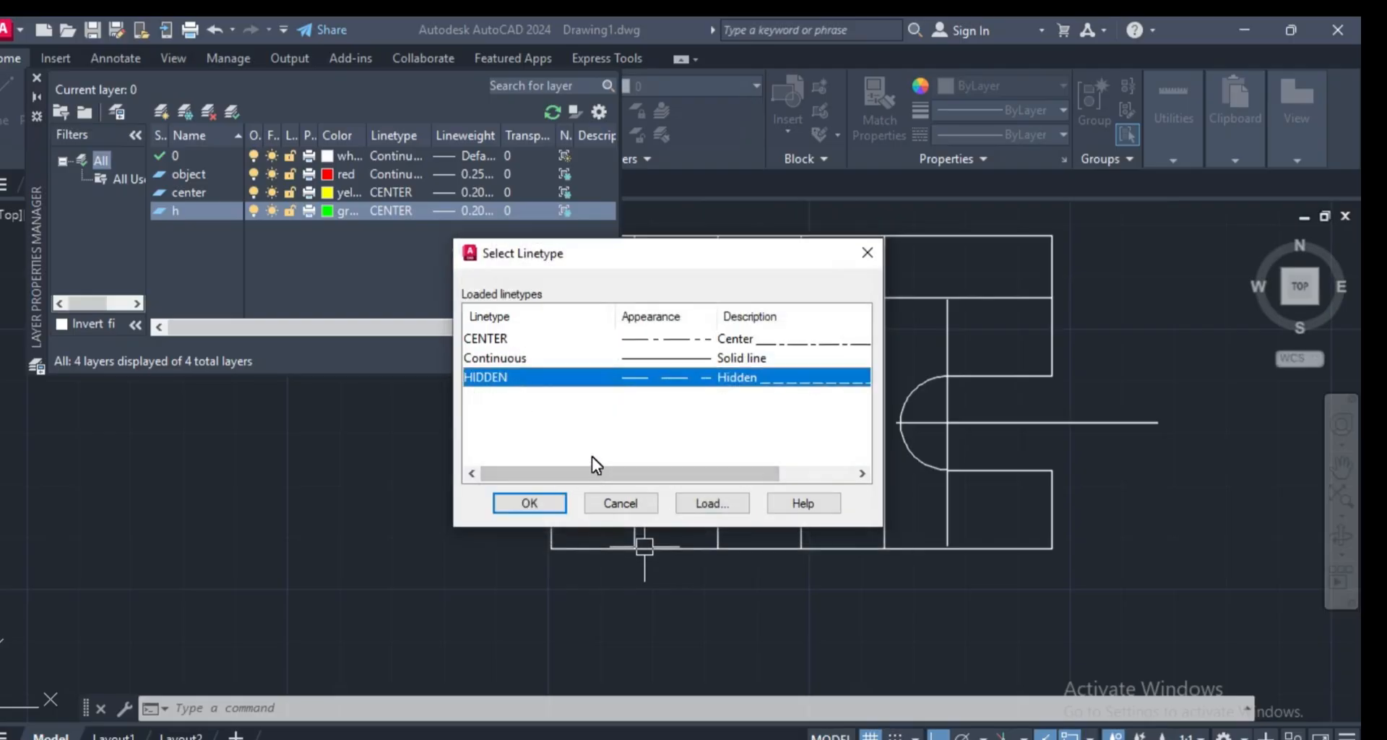
pyautogui.click(523, 503)
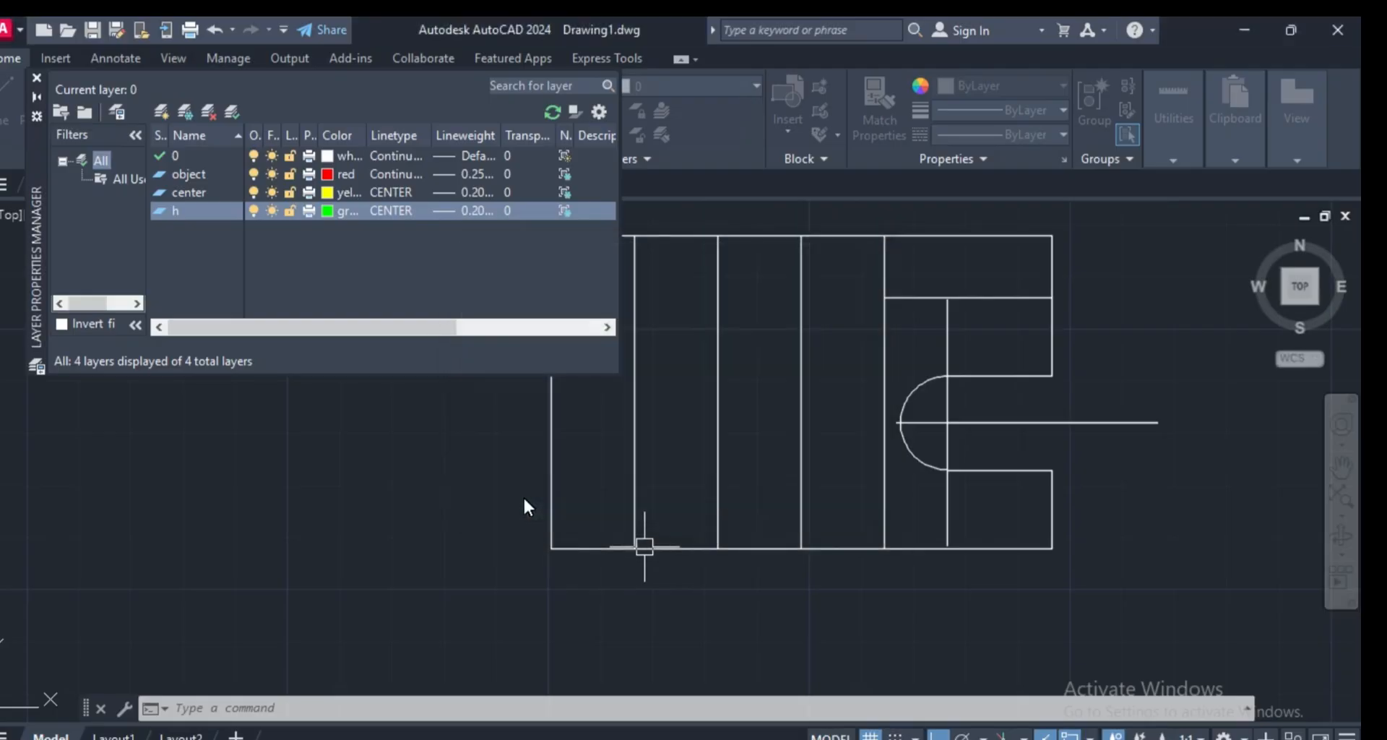
# - Set the h layer's lineweight to 0.25 mm and close the layer manager
pyautogui.click(469, 207)
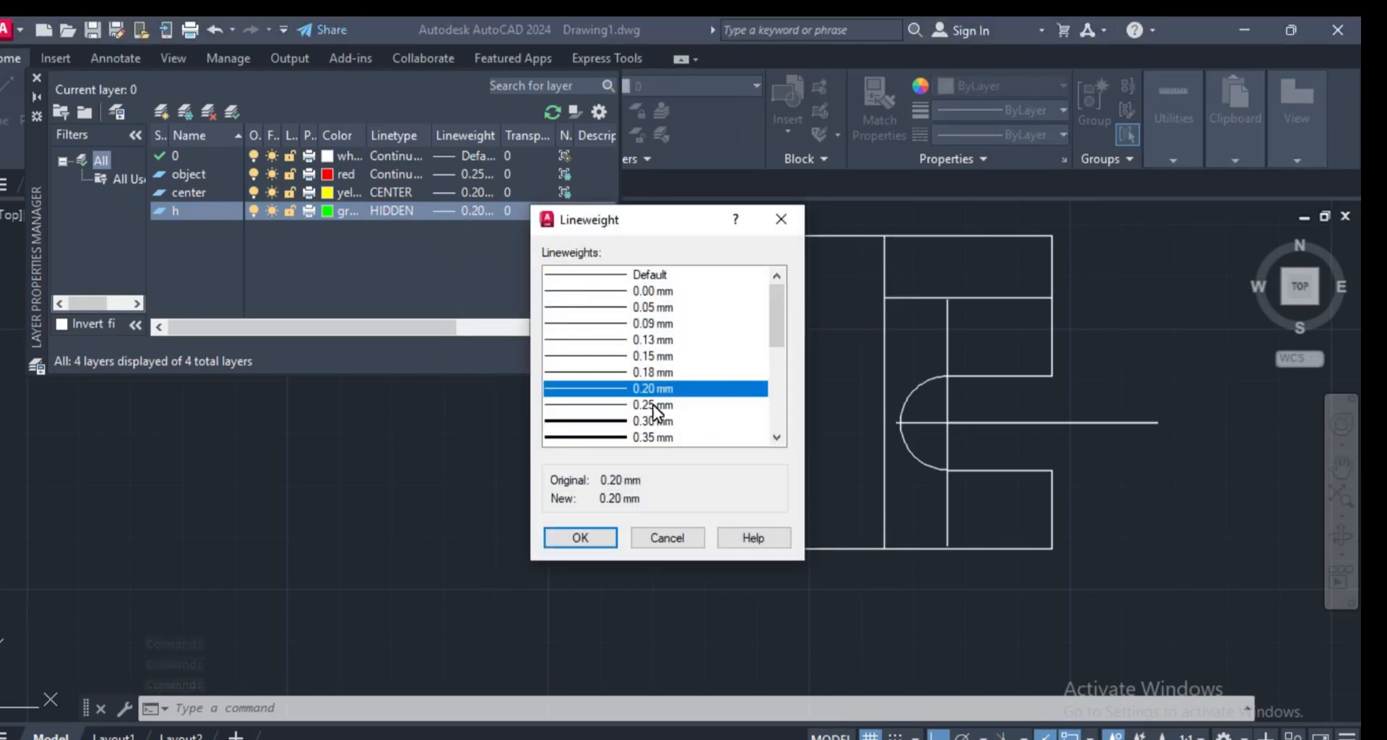
pyautogui.click(654, 406)
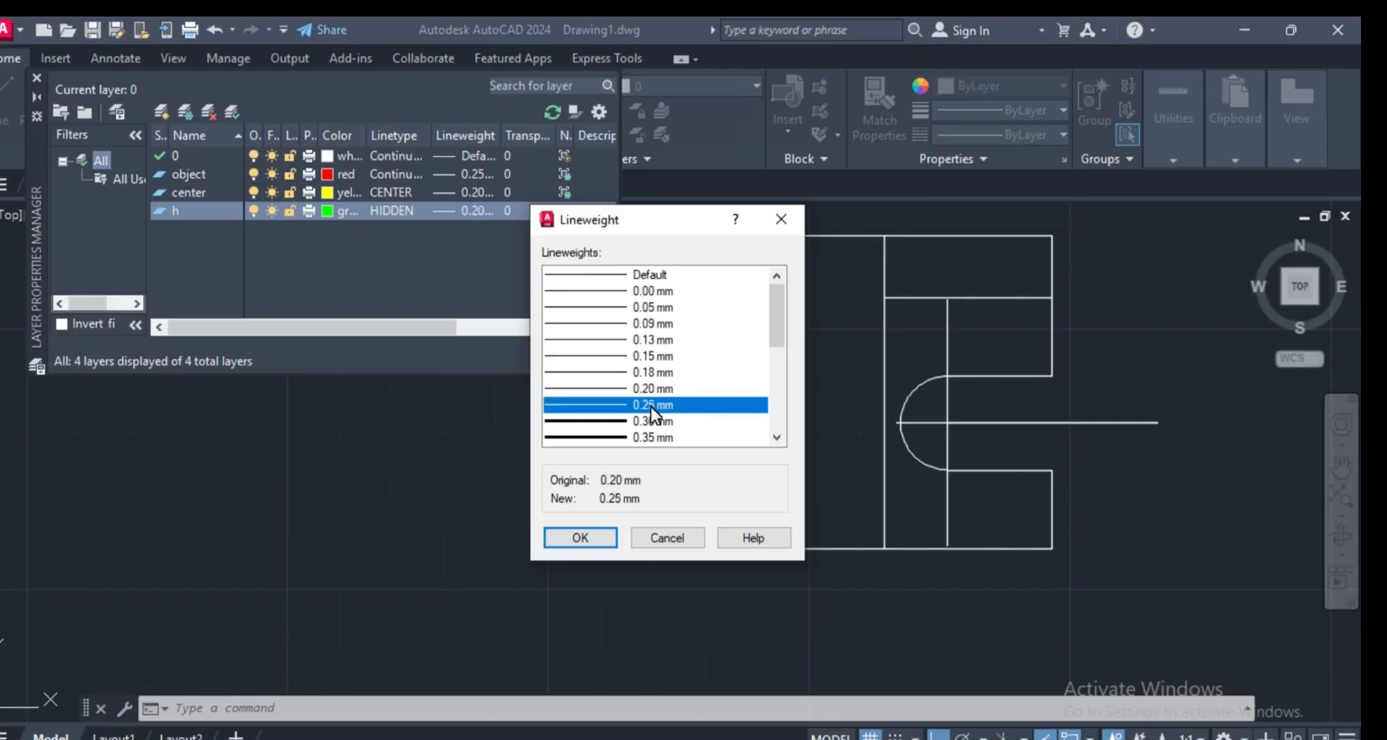
pyautogui.click(584, 539)
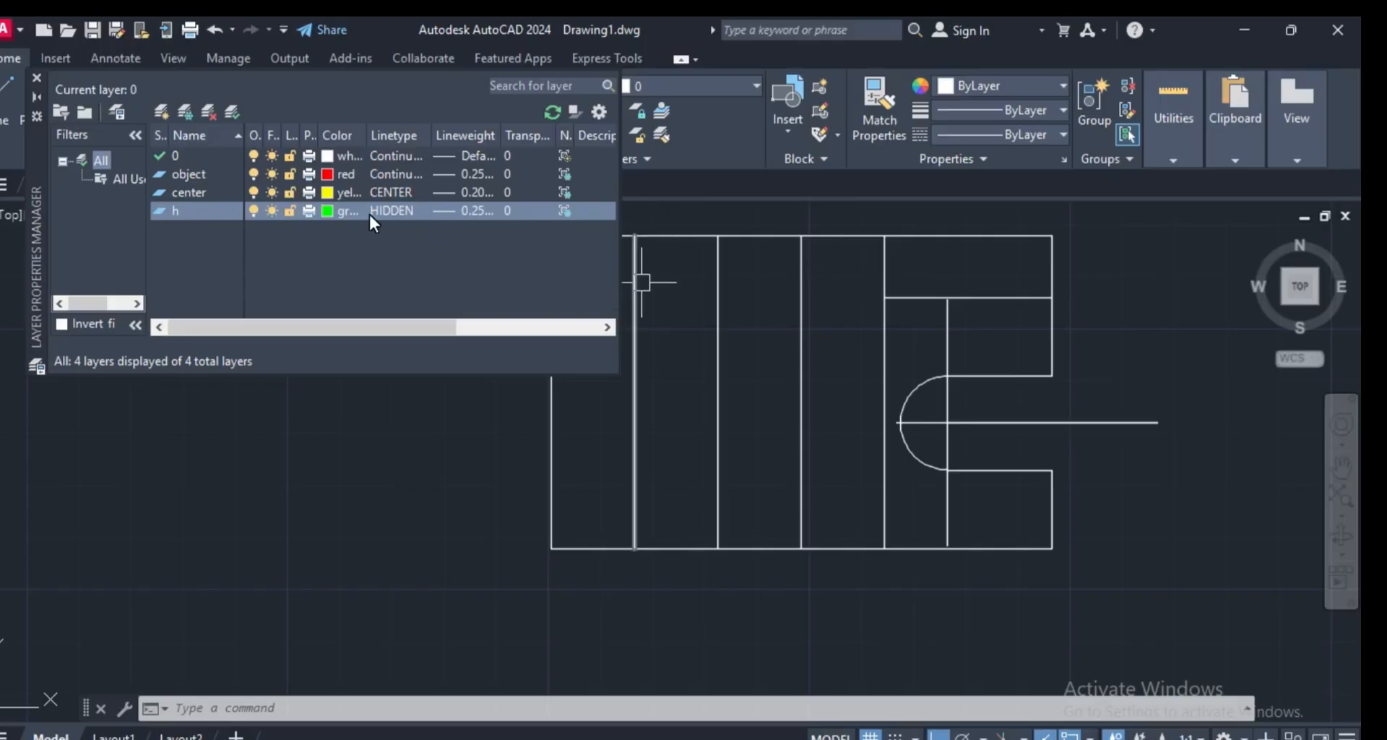
pyautogui.click(36, 77)
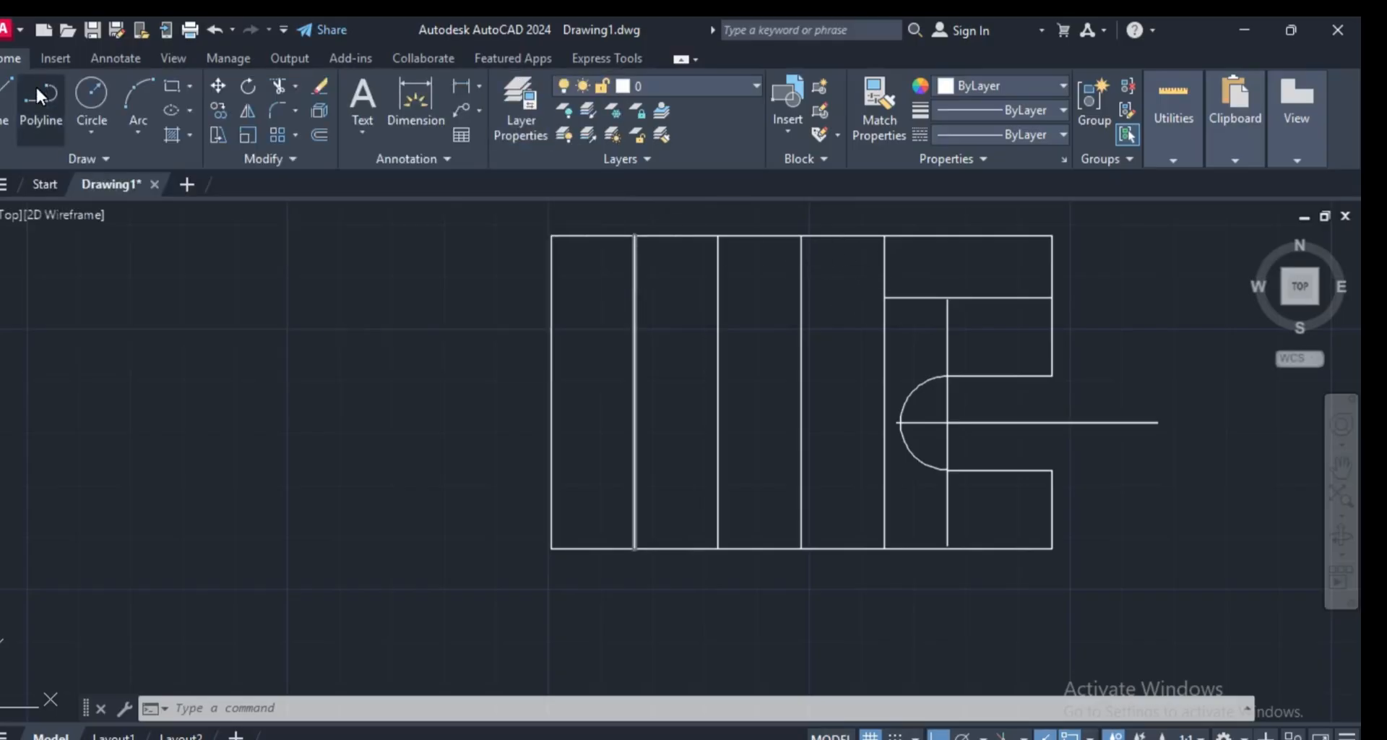
# - Assign the top edge of the part outline to the object layer and clear the selection
pyautogui.scroll(-2, 749, 458)
pyautogui.press('Escape')
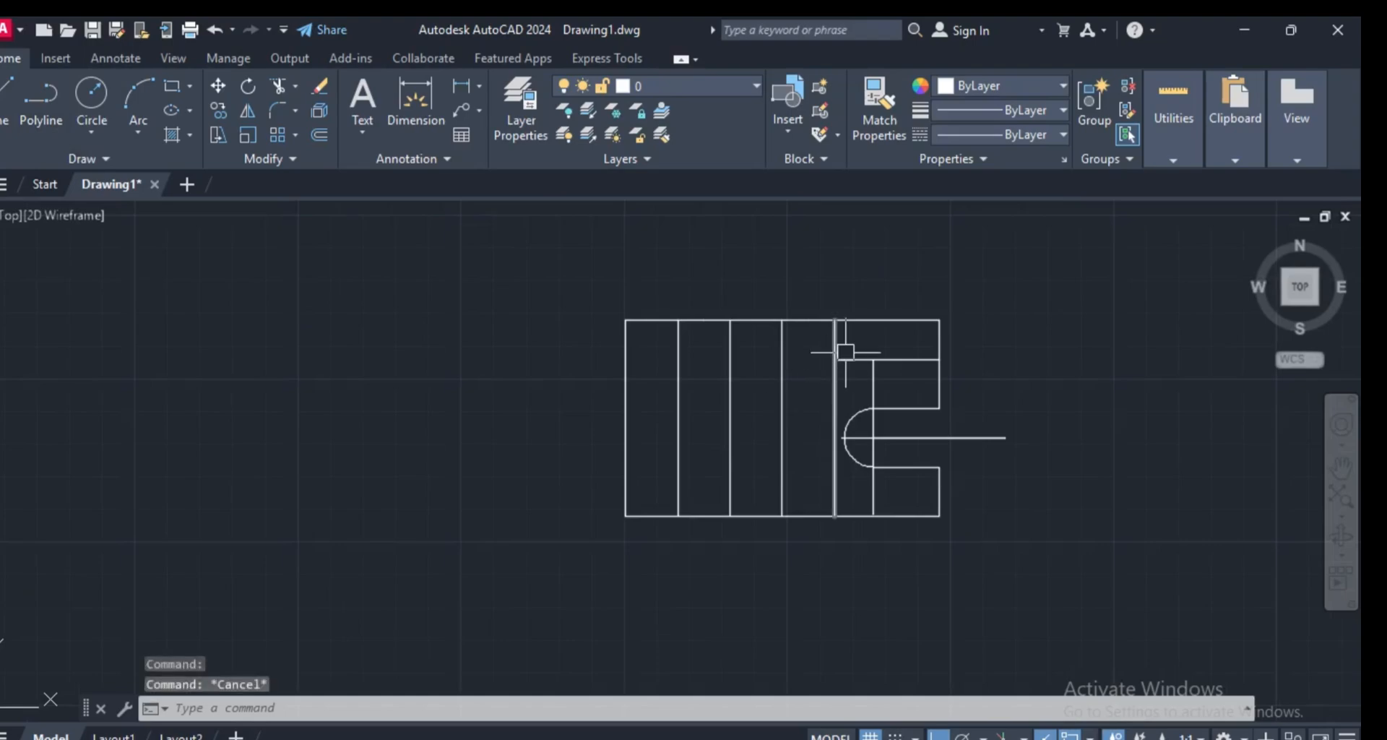
pyautogui.scroll(2, 836, 343)
pyautogui.press('Escape')
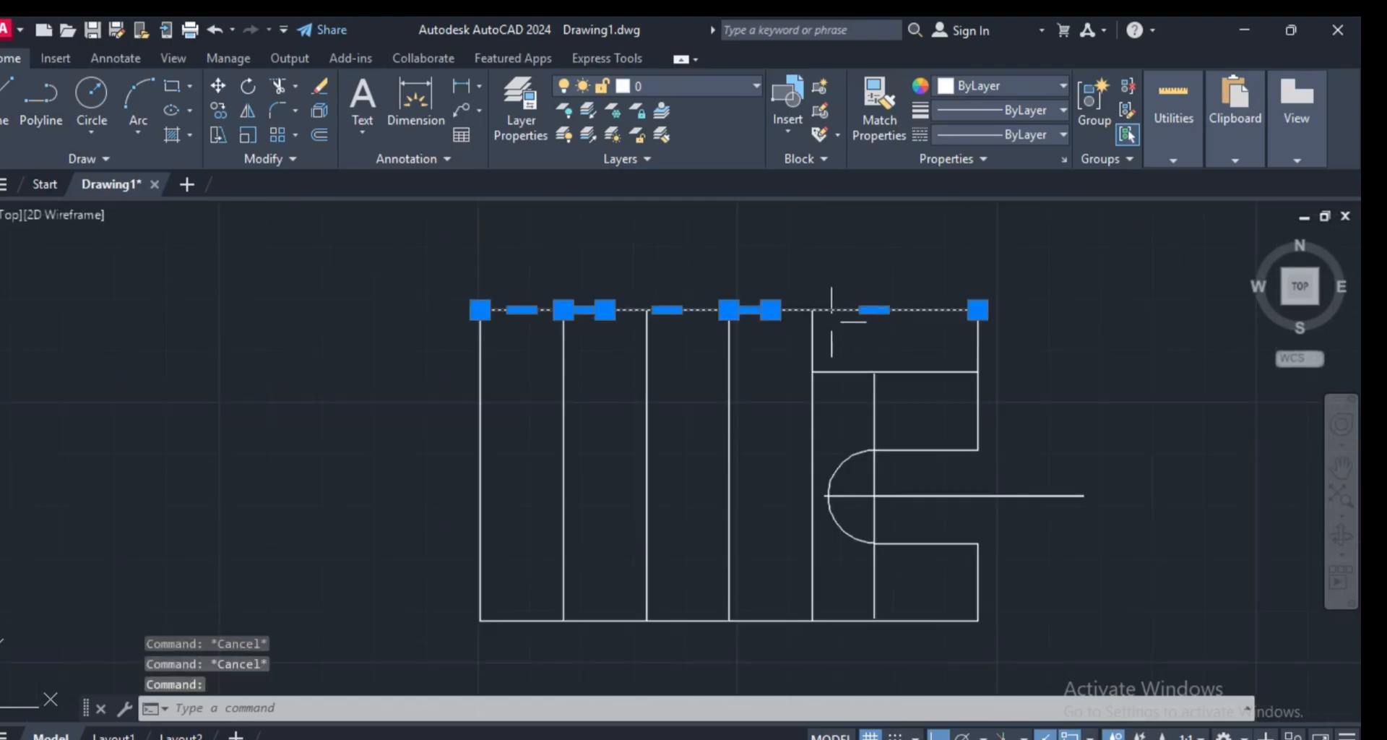
pyautogui.scroll(-2, 839, 315)
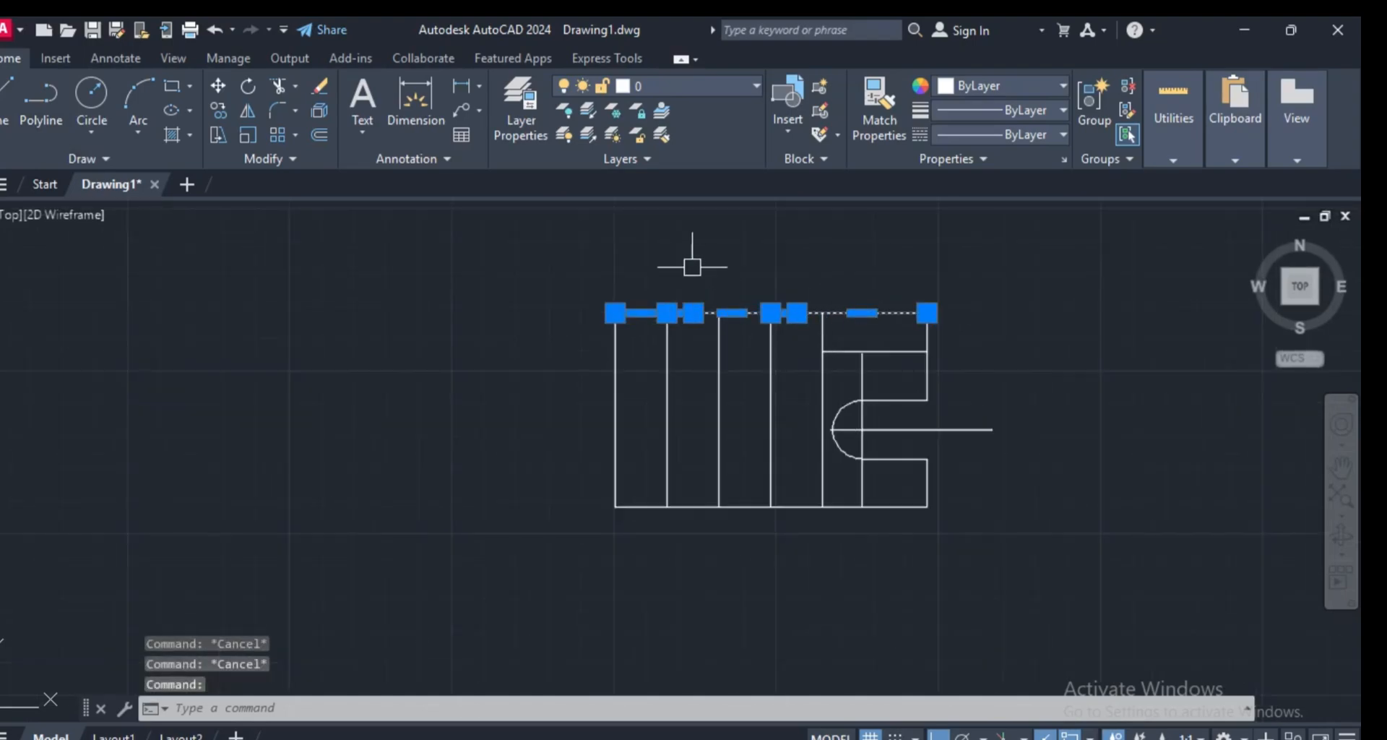
pyautogui.scroll(3, 830, 303)
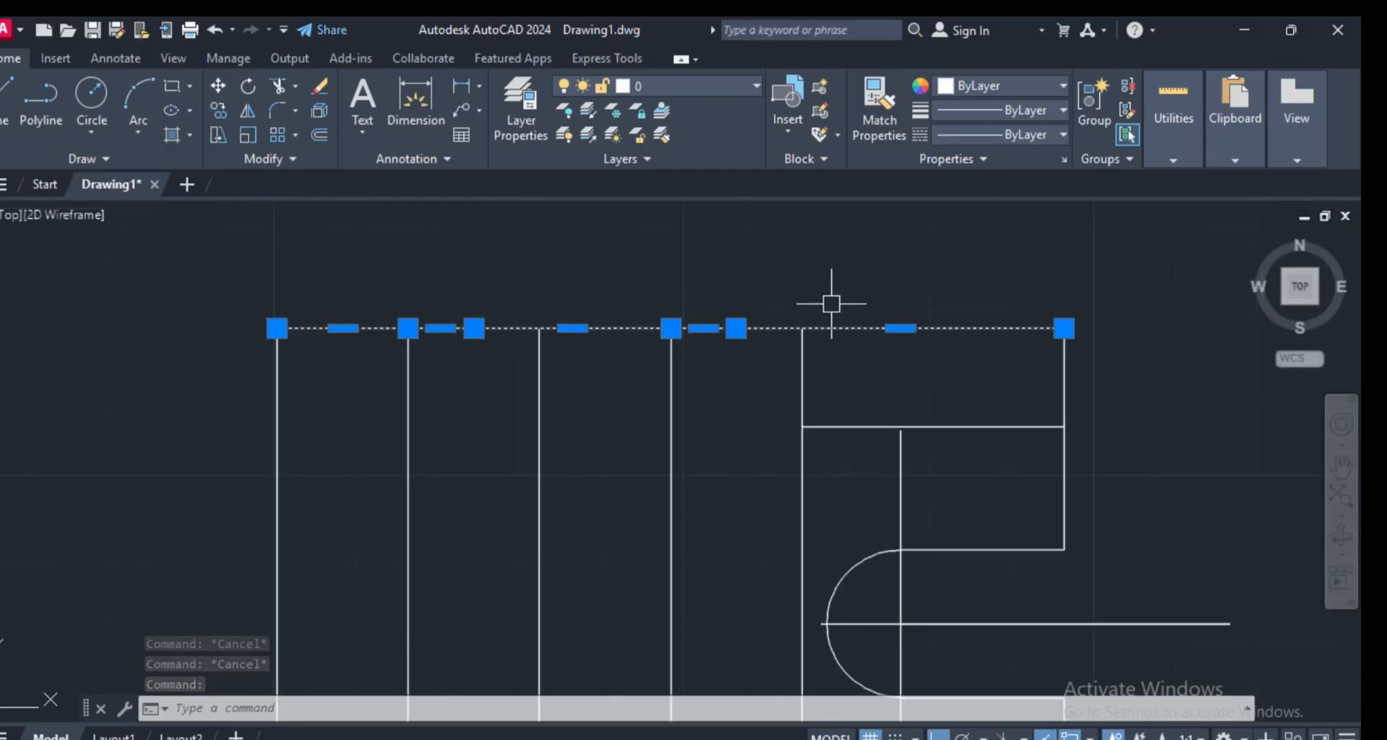
pyautogui.click(737, 85)
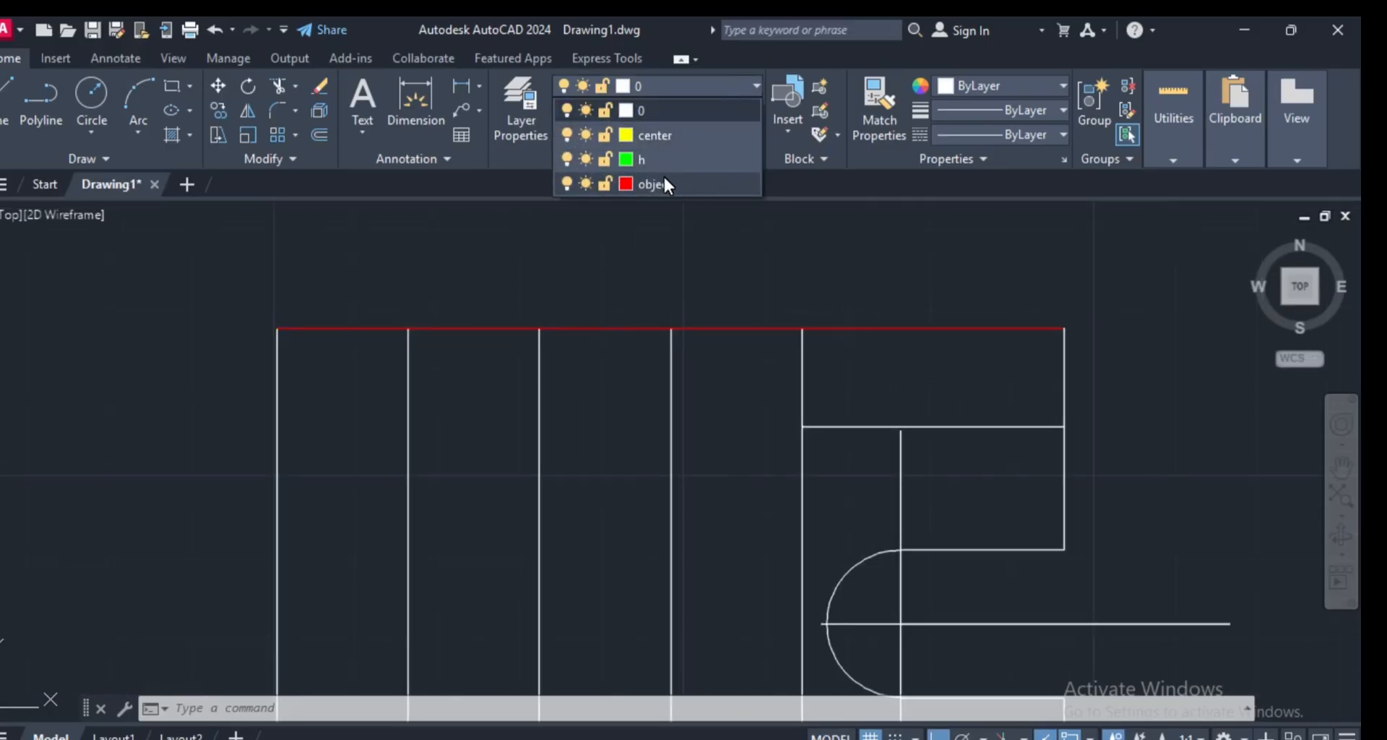
pyautogui.click(663, 184)
pyautogui.scroll(-5, 737, 210)
pyautogui.scroll(4, 650, 253)
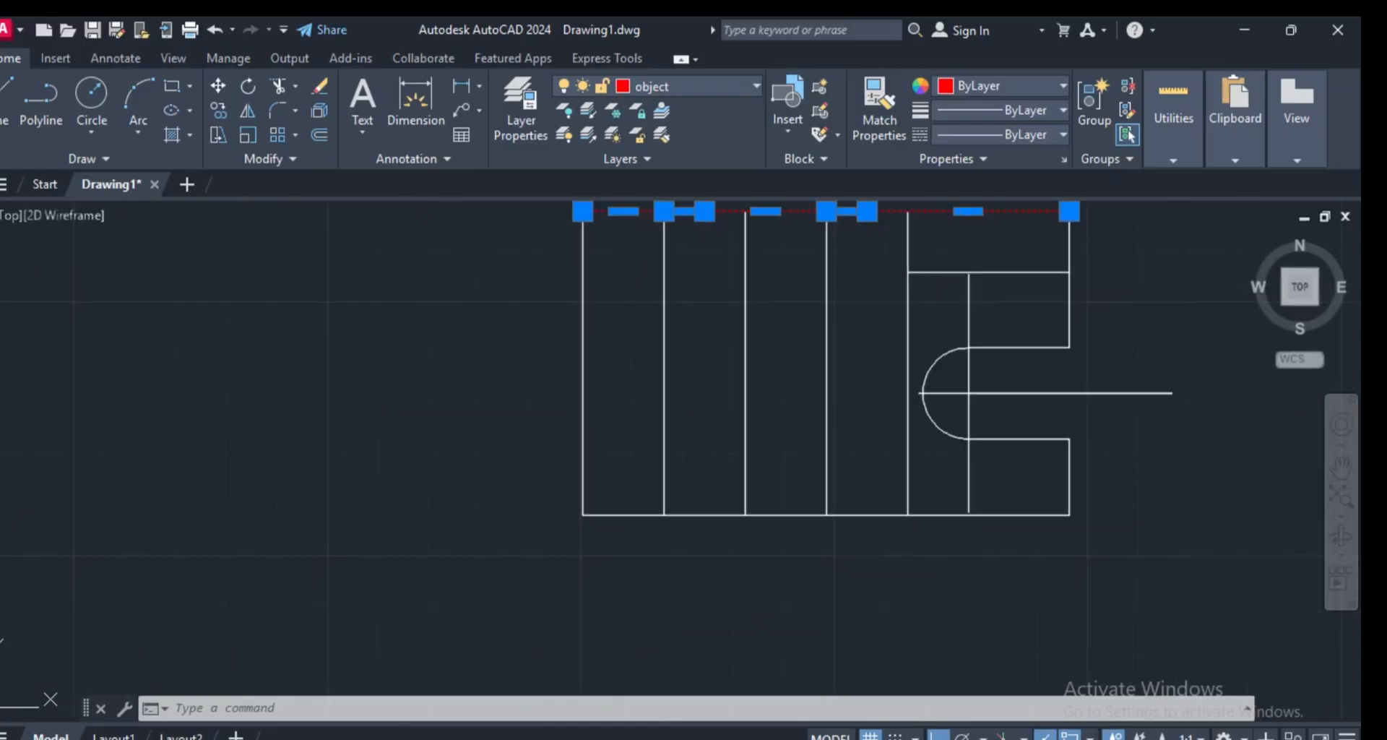
pyautogui.press('Escape')
pyautogui.press('Escape')
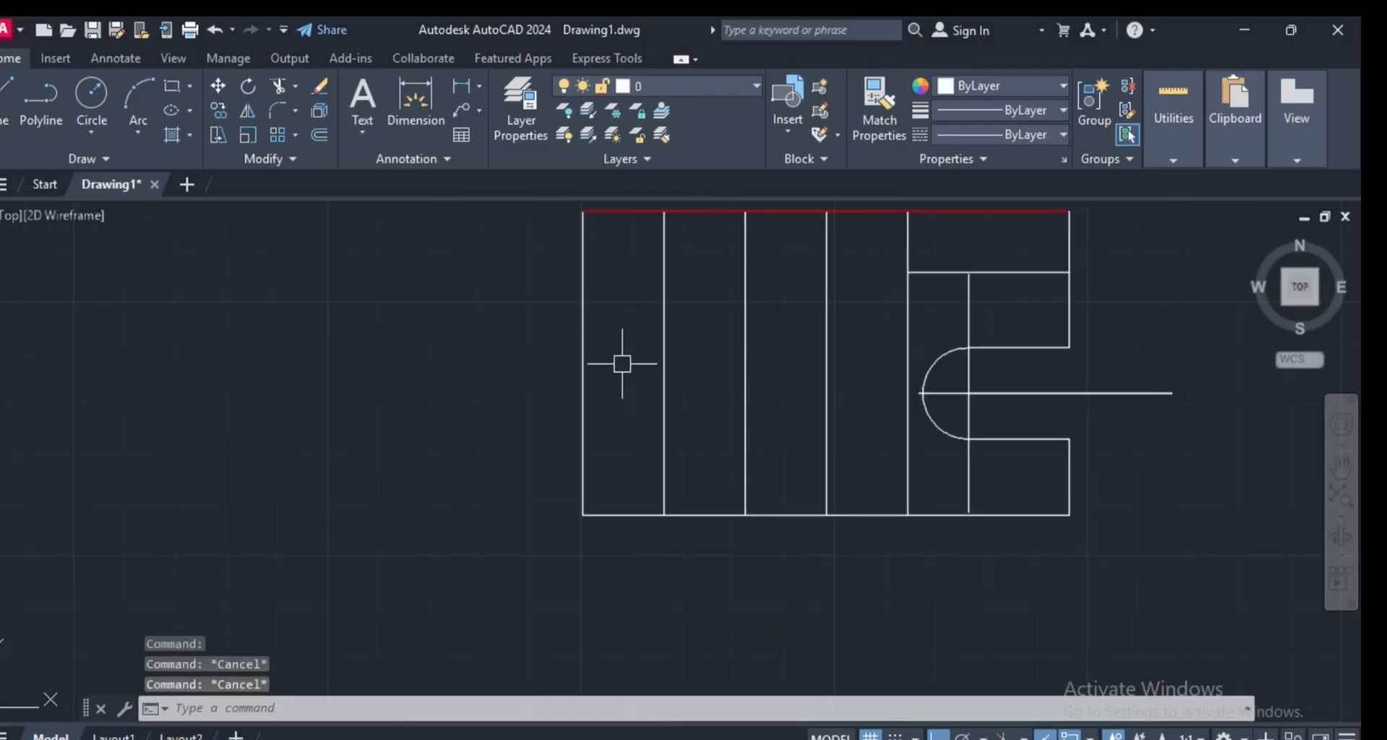
# - Assign the left vertical edge of the part outline to the object layer
pyautogui.click(619, 365)
pyautogui.click(561, 325)
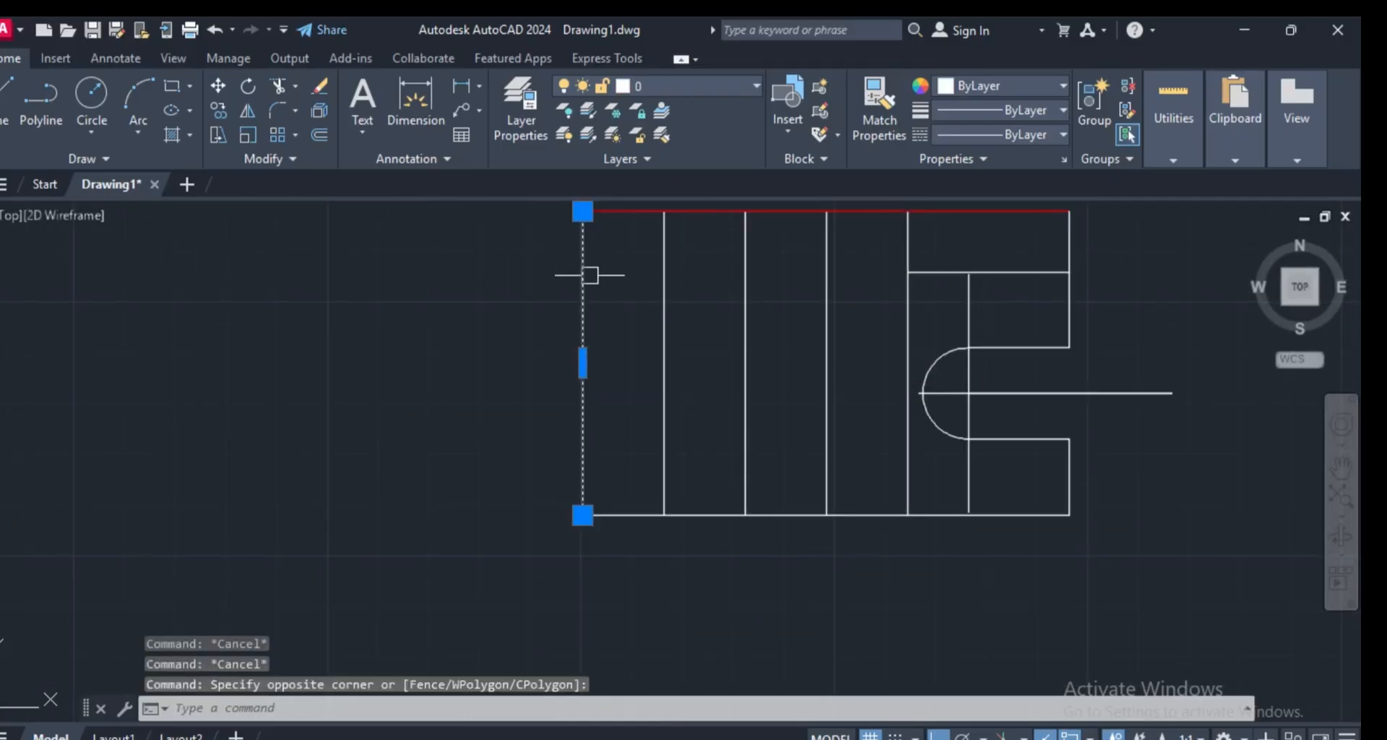
pyautogui.click(688, 92)
pyautogui.click(635, 183)
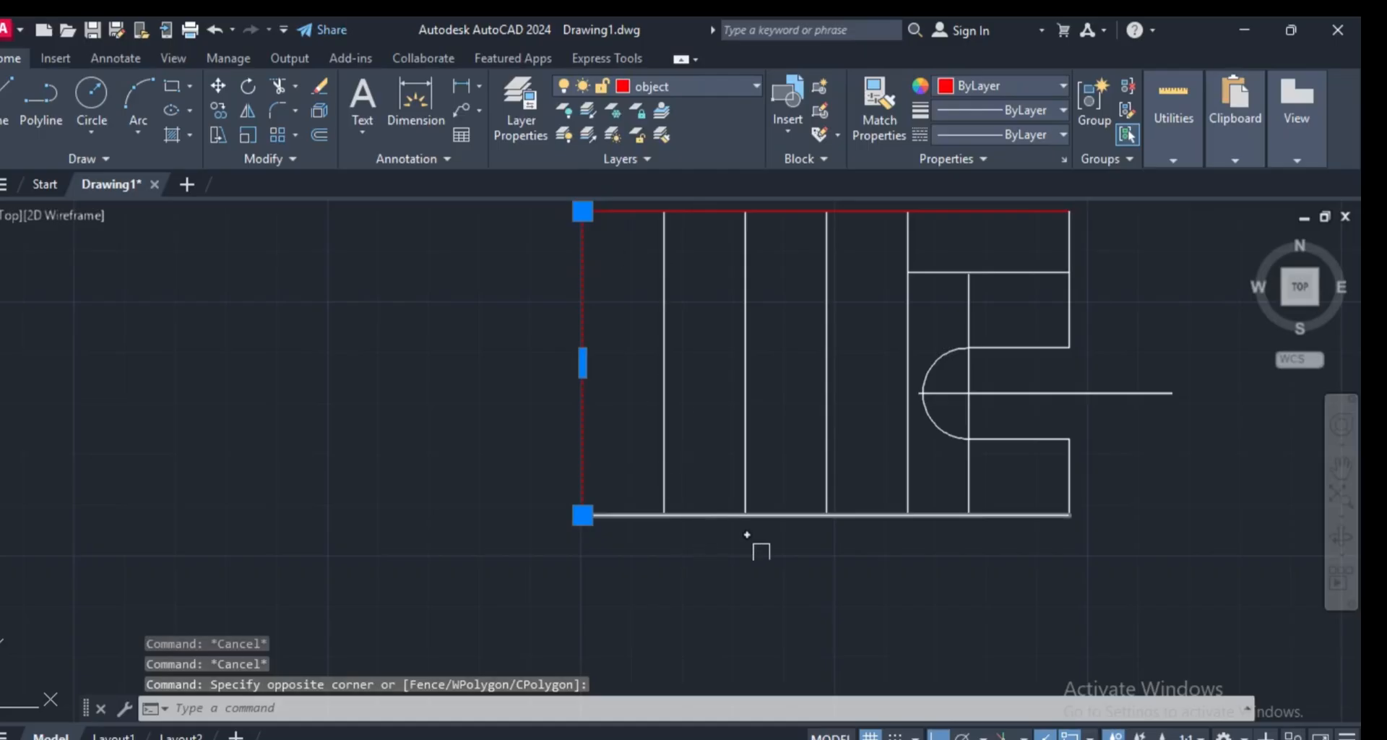
pyautogui.press('Escape')
# - Assign the bottom edge of the part outline to the object layer
pyautogui.click(765, 515)
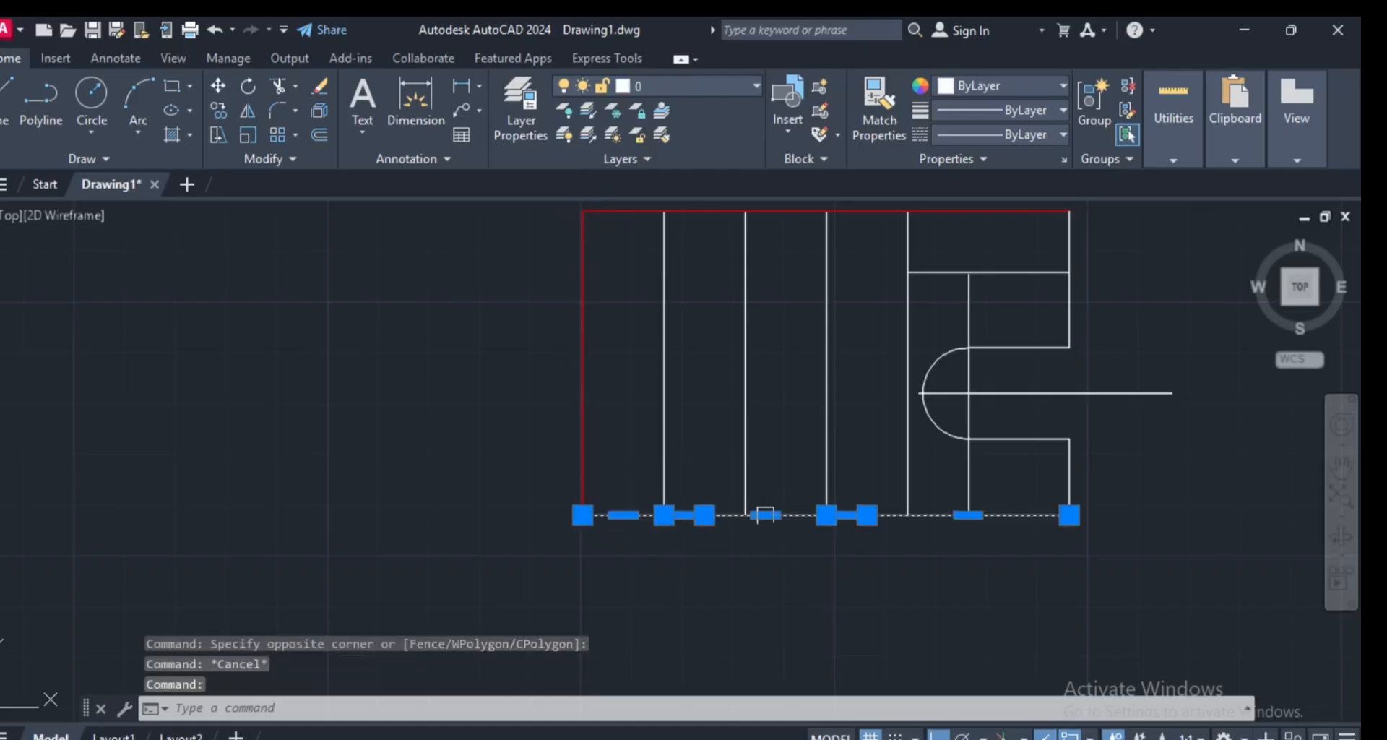
pyautogui.click(694, 93)
pyautogui.click(673, 184)
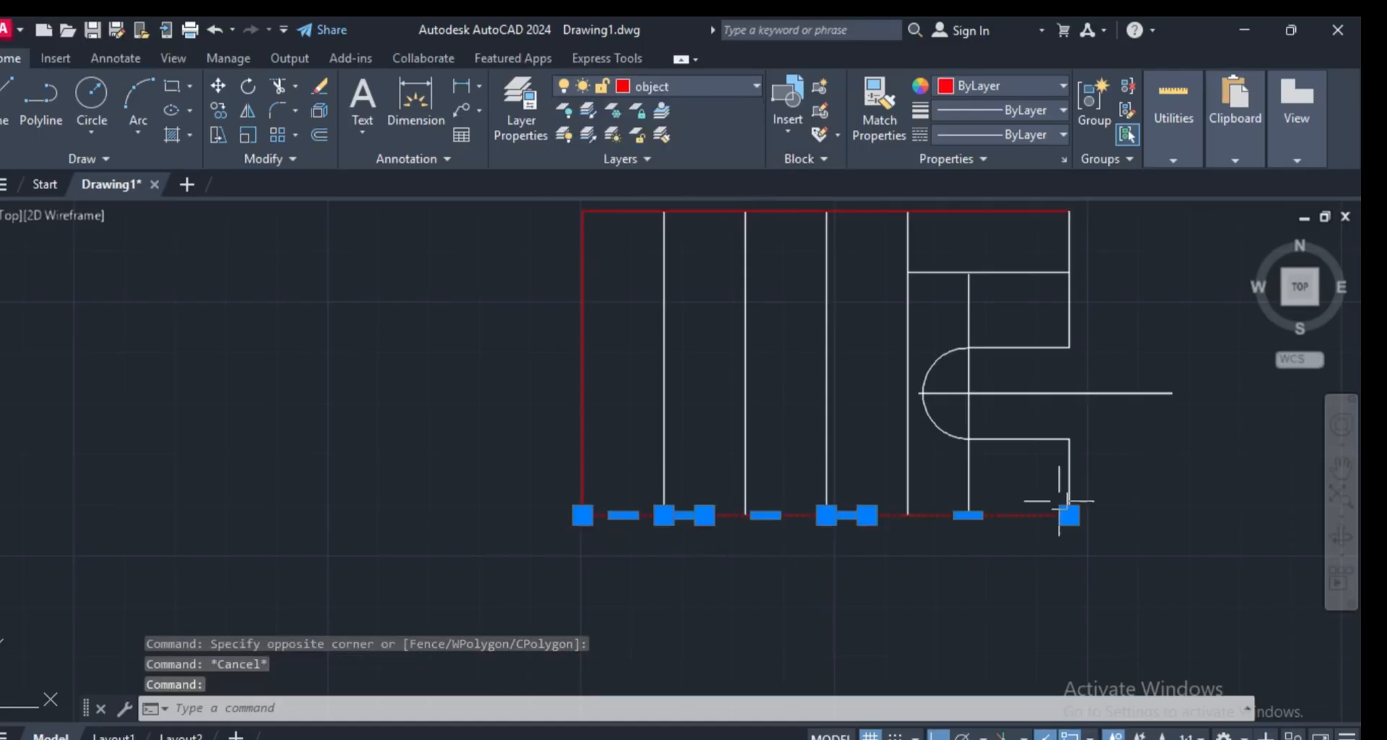
pyautogui.press('Escape')
# - Assign the slot's lower horizontal edge and the right vertical edge below it to the object layer
pyautogui.scroll(2, 1068, 504)
pyautogui.click(1053, 461)
pyautogui.click(1053, 462)
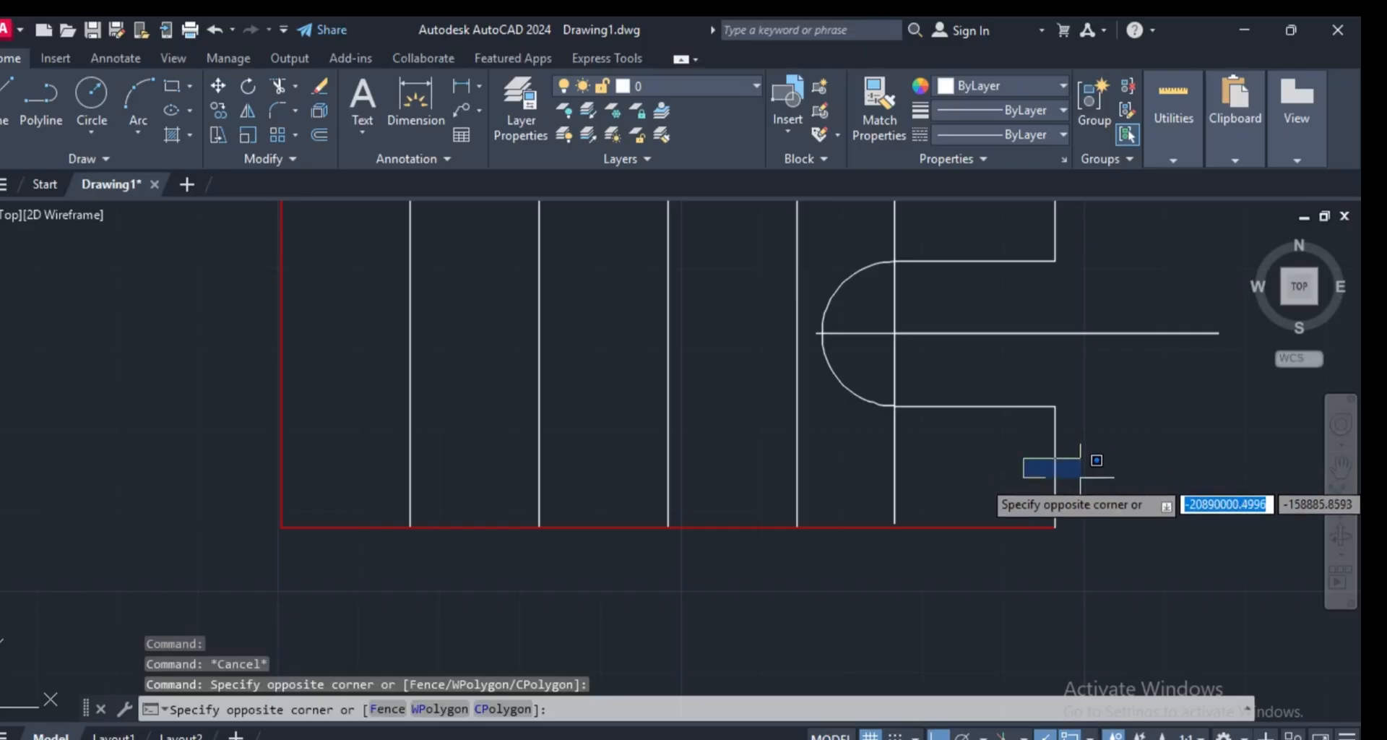
pyautogui.click(1069, 452)
pyautogui.click(1100, 466)
pyautogui.click(1048, 469)
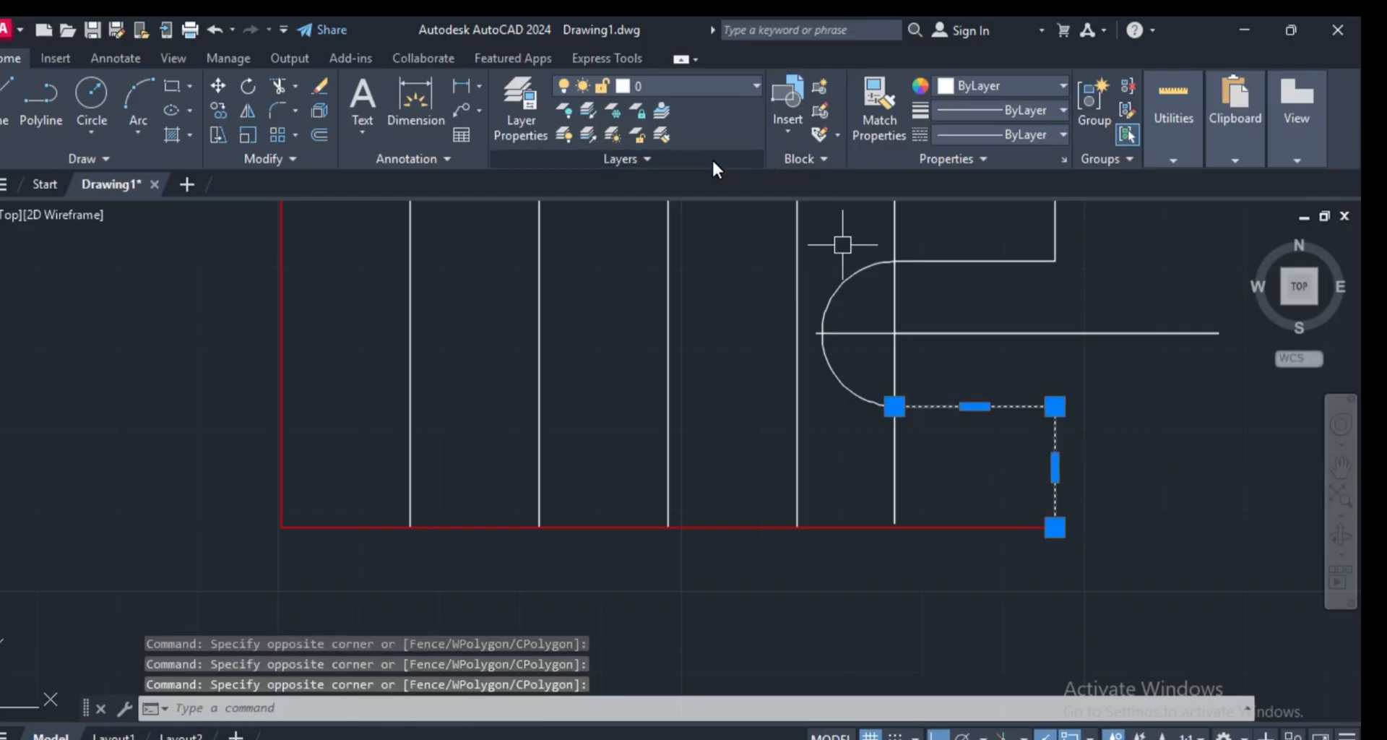
pyautogui.click(676, 84)
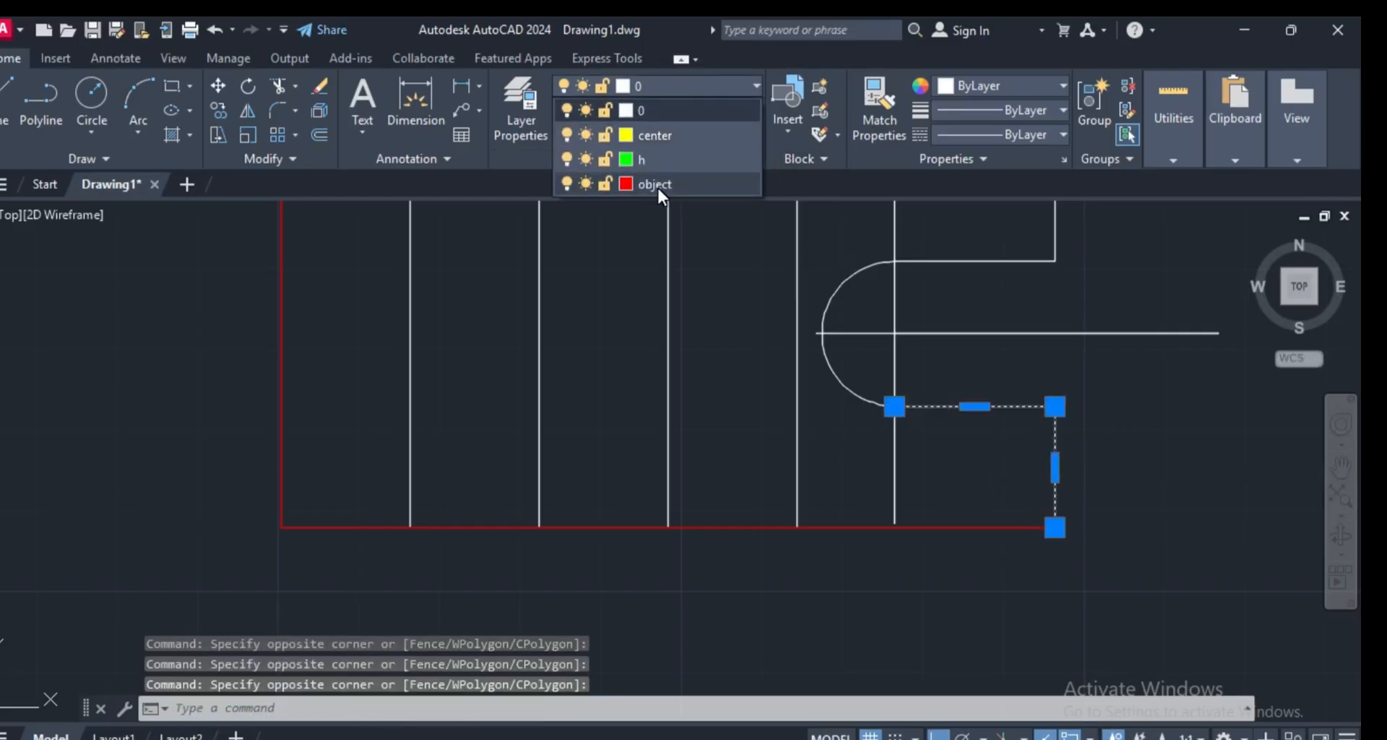
pyautogui.click(656, 185)
# - Assign the slot's rounded end arc to the object layer and clear the selection
pyautogui.scroll(6, 849, 404)
pyautogui.click(847, 402)
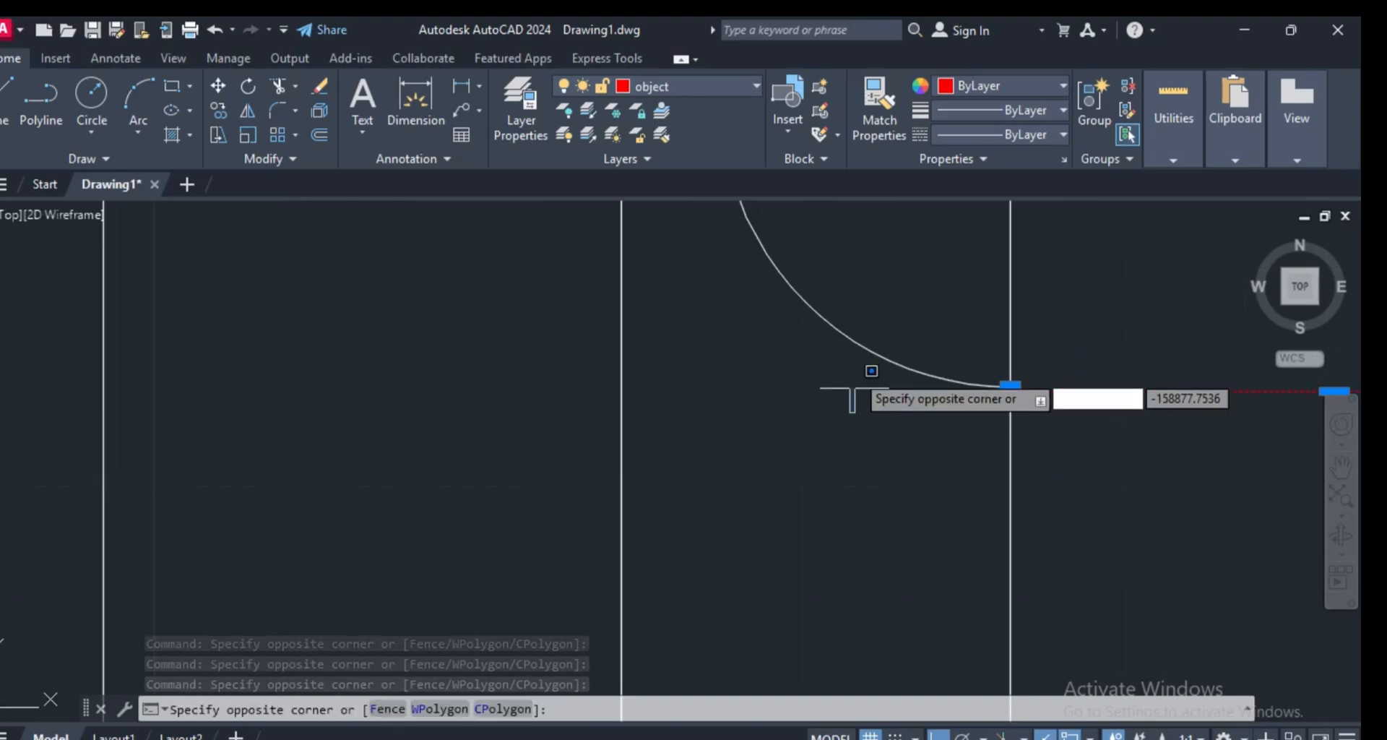
pyautogui.click(827, 304)
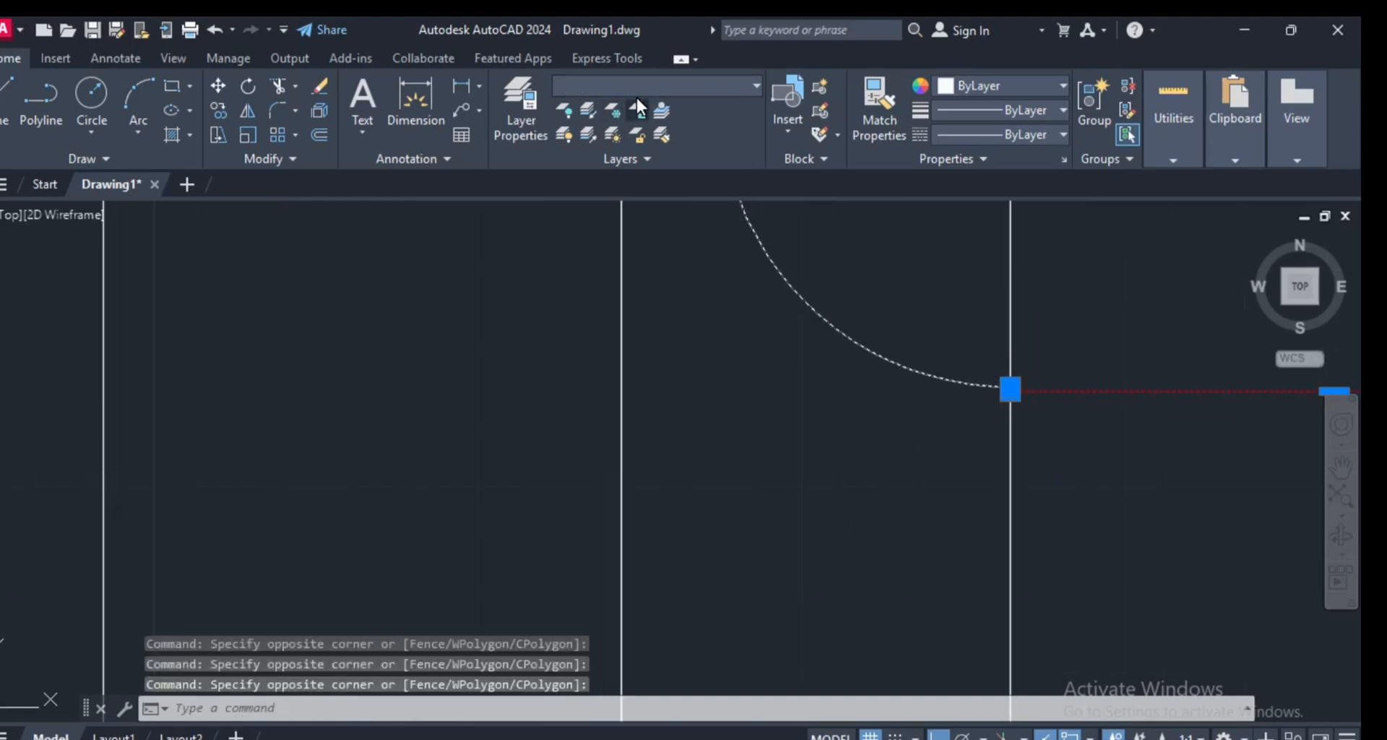
pyautogui.click(626, 173)
pyautogui.scroll(-6, 720, 404)
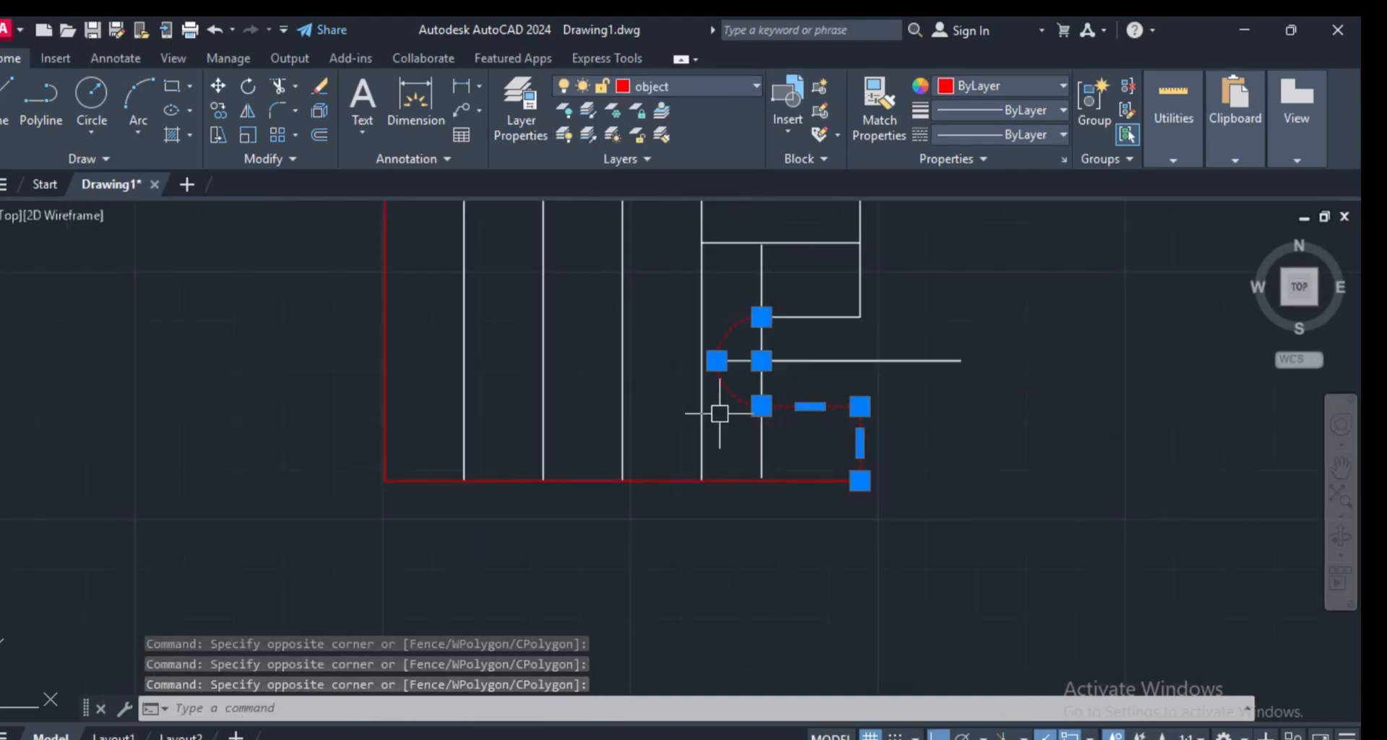
pyautogui.scroll(2, 786, 343)
pyautogui.press('Escape')
# - Assign the slot's upper edge, the right vertical edges above it and the short horizontal line between them to the object layer
pyautogui.click(903, 297)
pyautogui.click(876, 319)
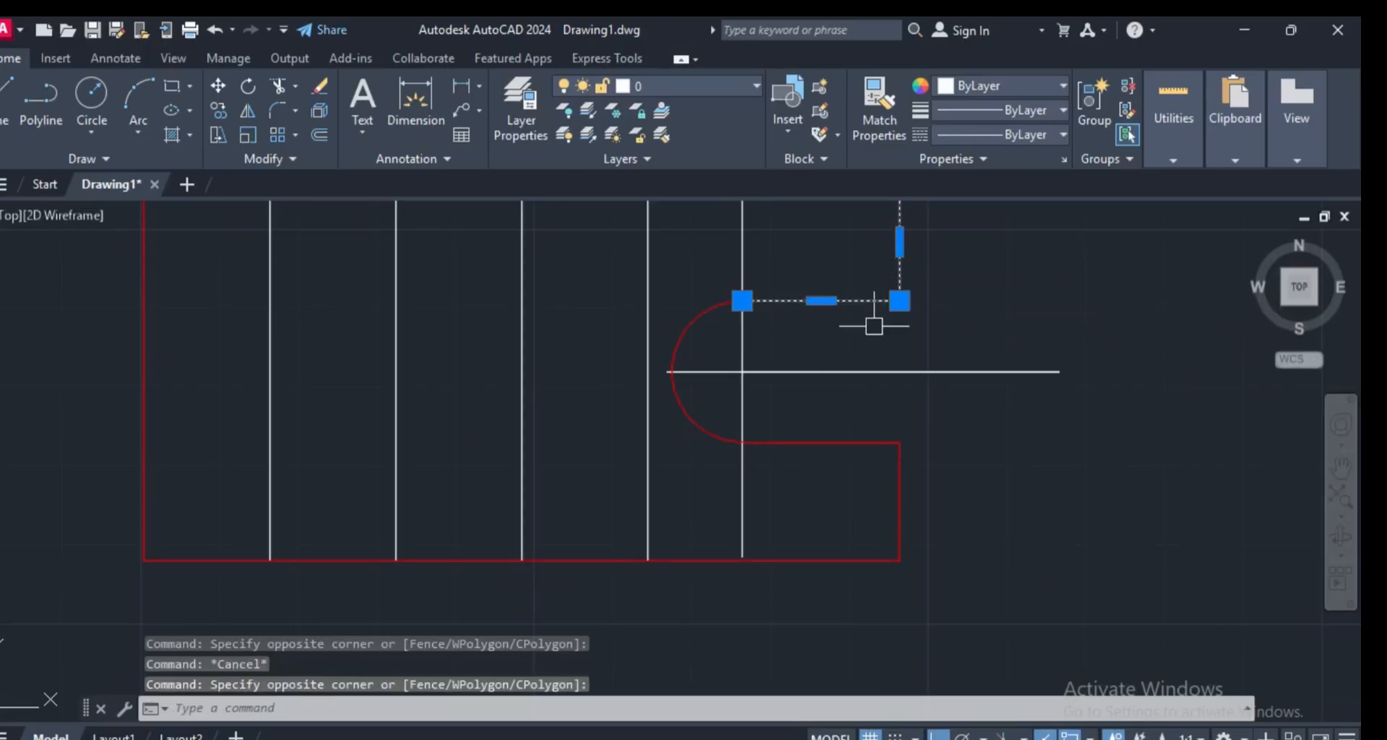
pyautogui.scroll(-4, 876, 347)
pyautogui.scroll(7, 885, 350)
pyautogui.click(901, 286)
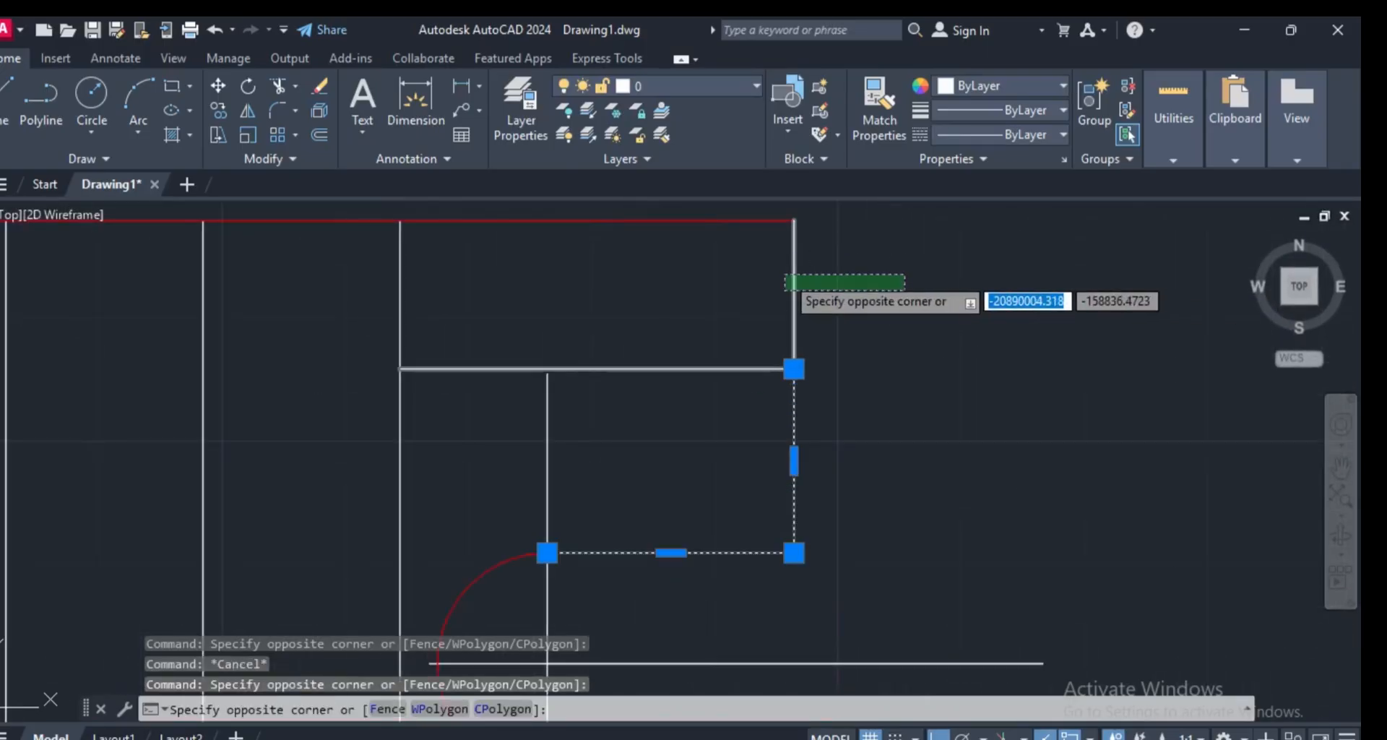
pyautogui.click(783, 274)
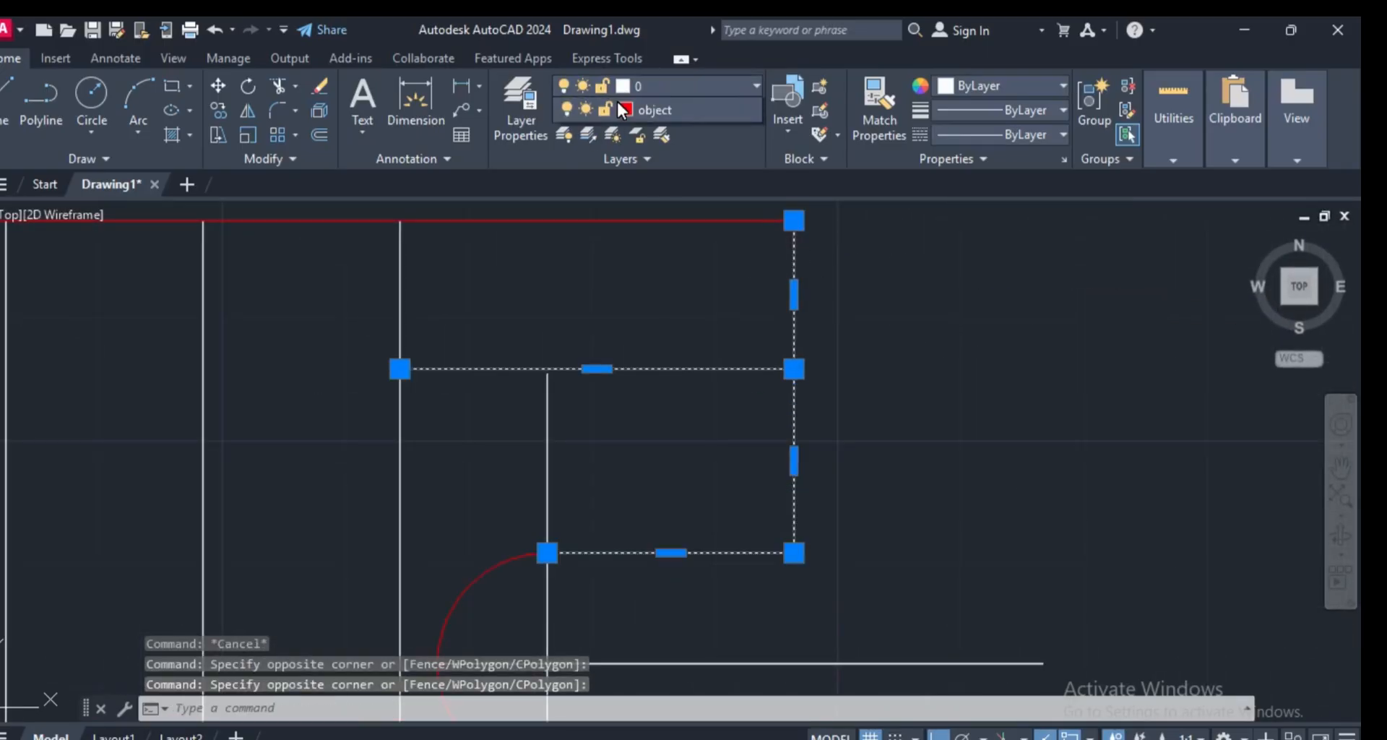
pyautogui.click(619, 90)
pyautogui.click(634, 182)
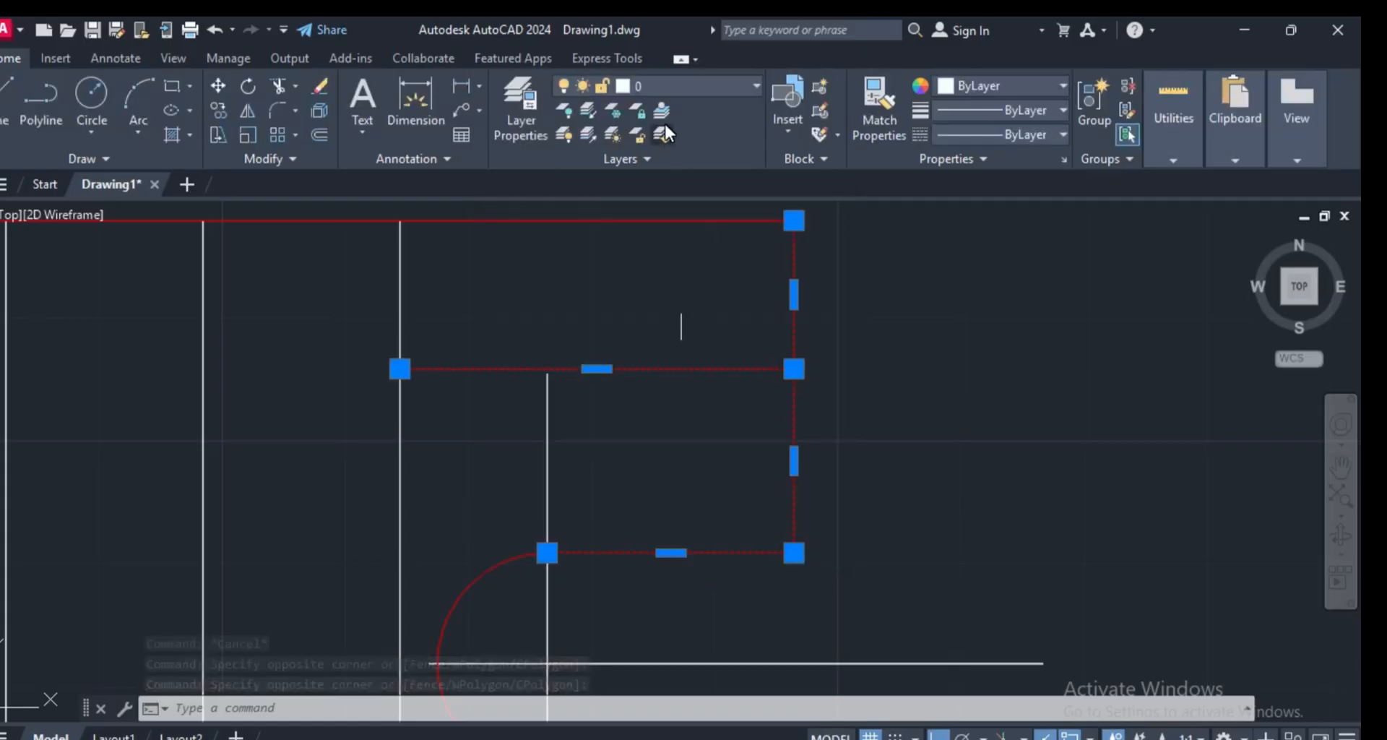
# - Confirm red as the object layer's color and deselect the lines
pyautogui.click(677, 85)
pyautogui.click(630, 181)
pyautogui.press('Escape')
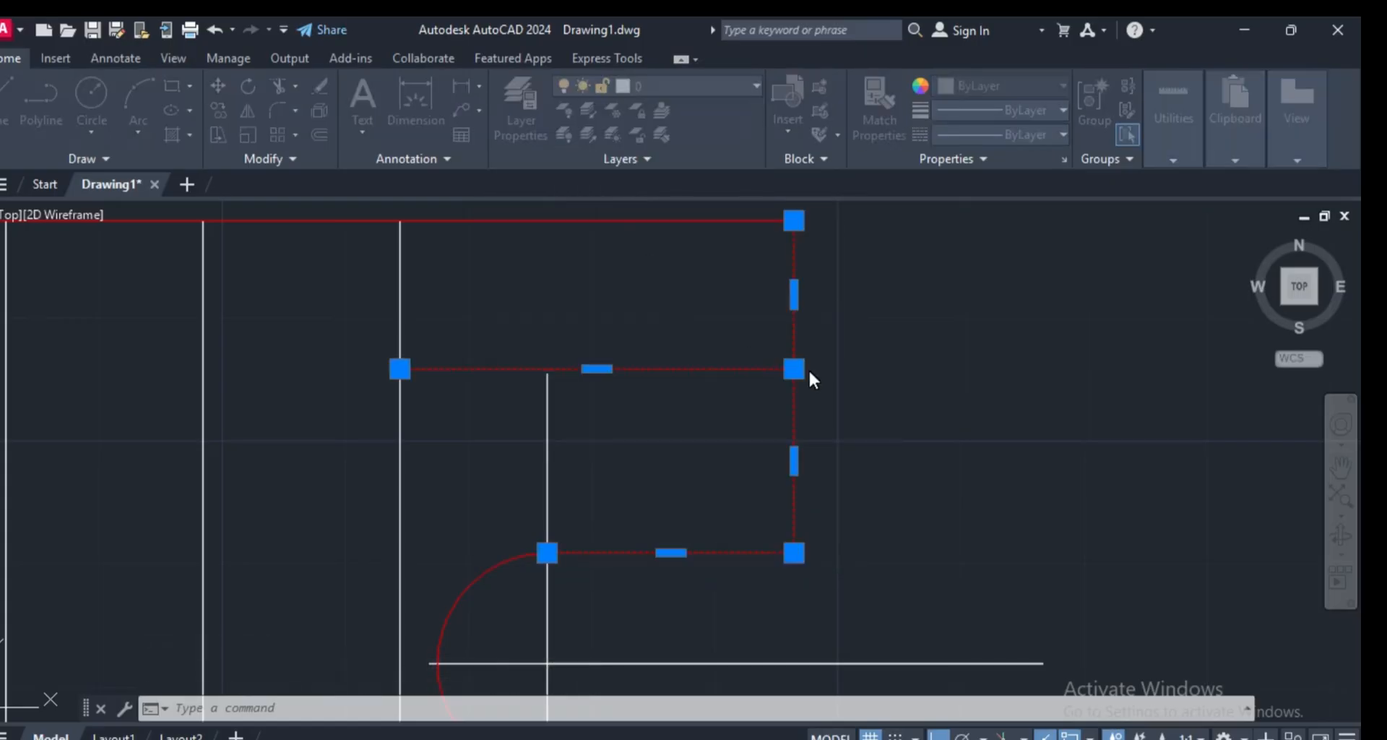
pyautogui.click(642, 555)
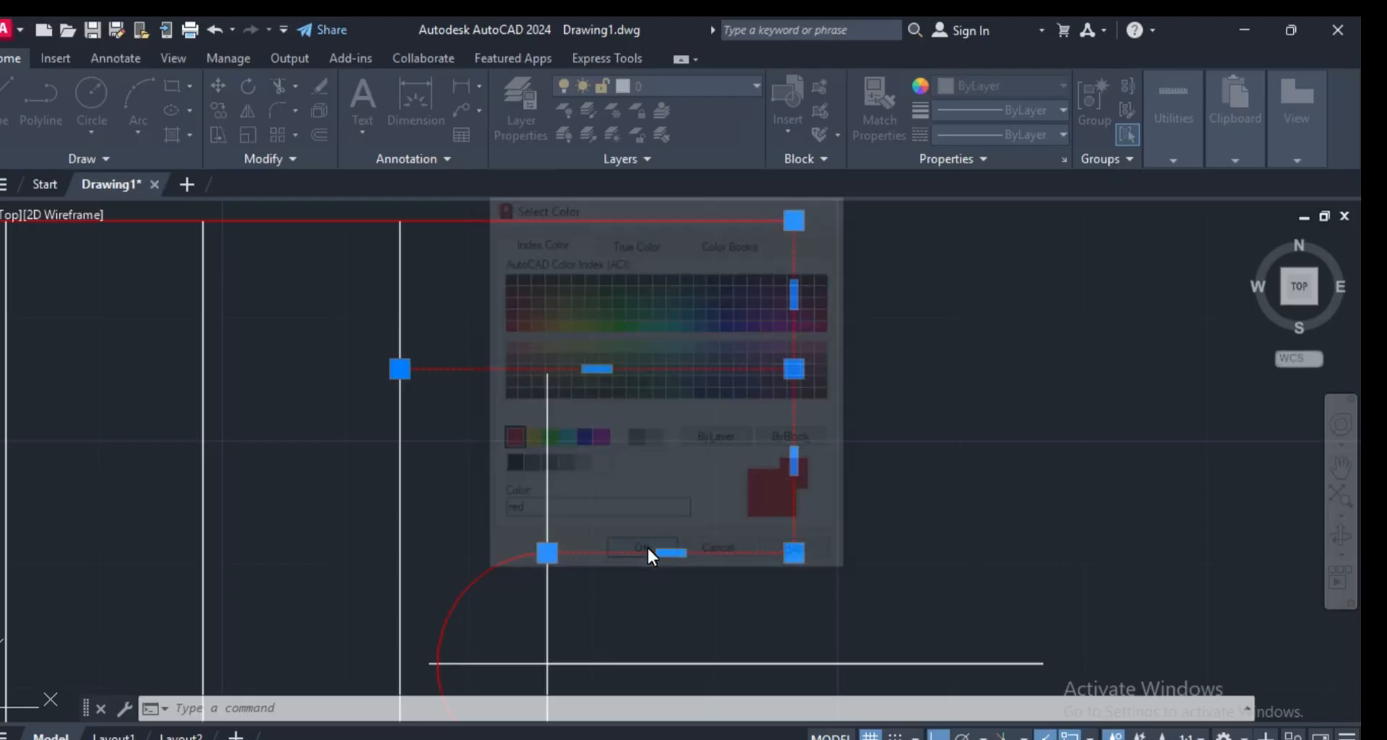
pyautogui.press('Escape')
# - Assign the five inner vertical lines, including the one crossing the slot, to the object layer and deselect them
pyautogui.scroll(-4, 678, 383)
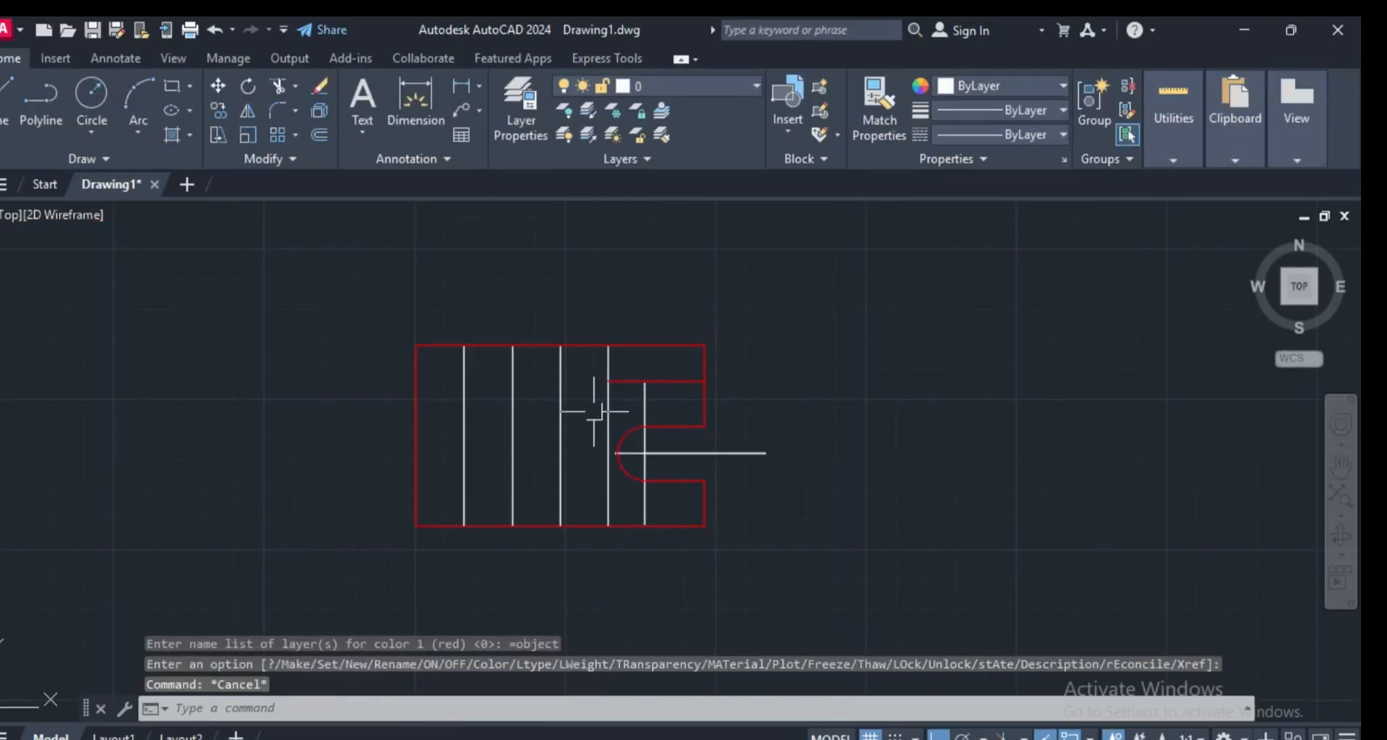
pyautogui.scroll(2, 593, 410)
pyautogui.click(708, 520)
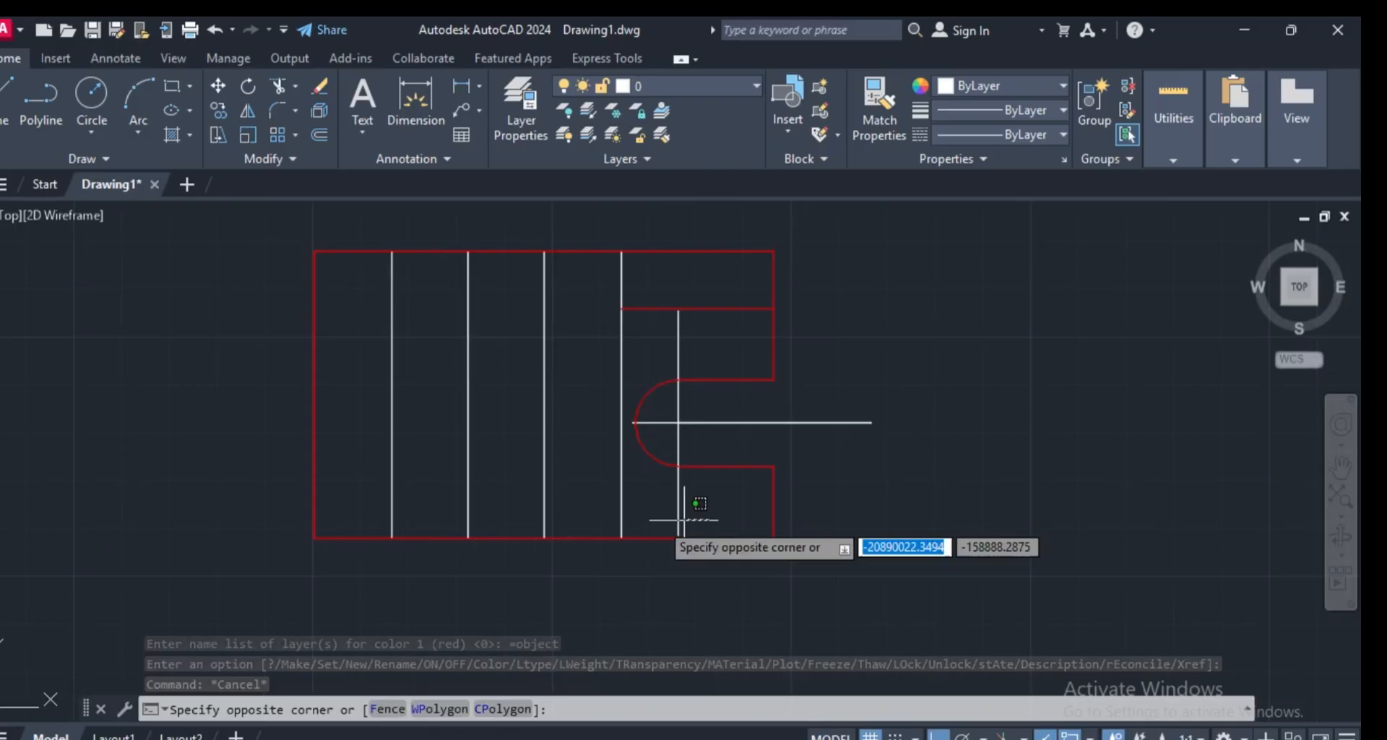
pyautogui.click(410, 520)
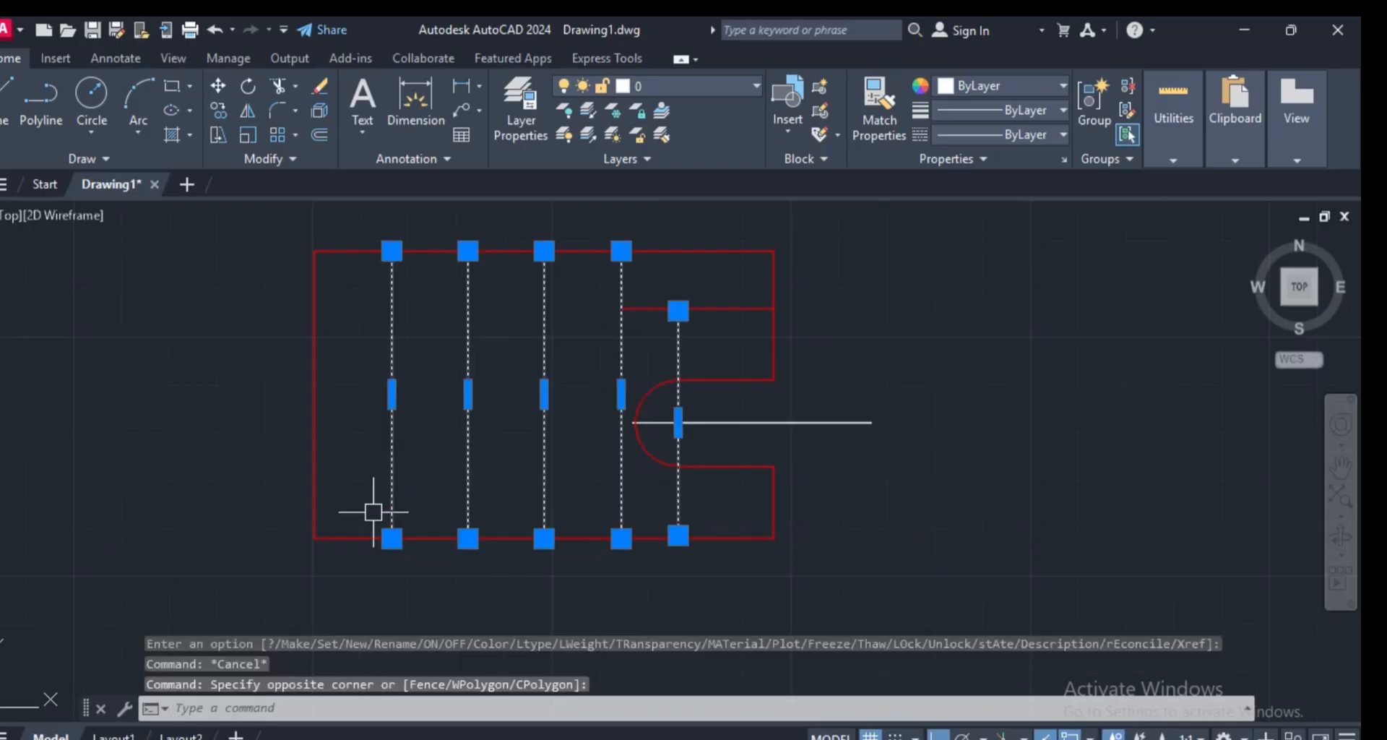
pyautogui.click(673, 86)
pyautogui.click(631, 181)
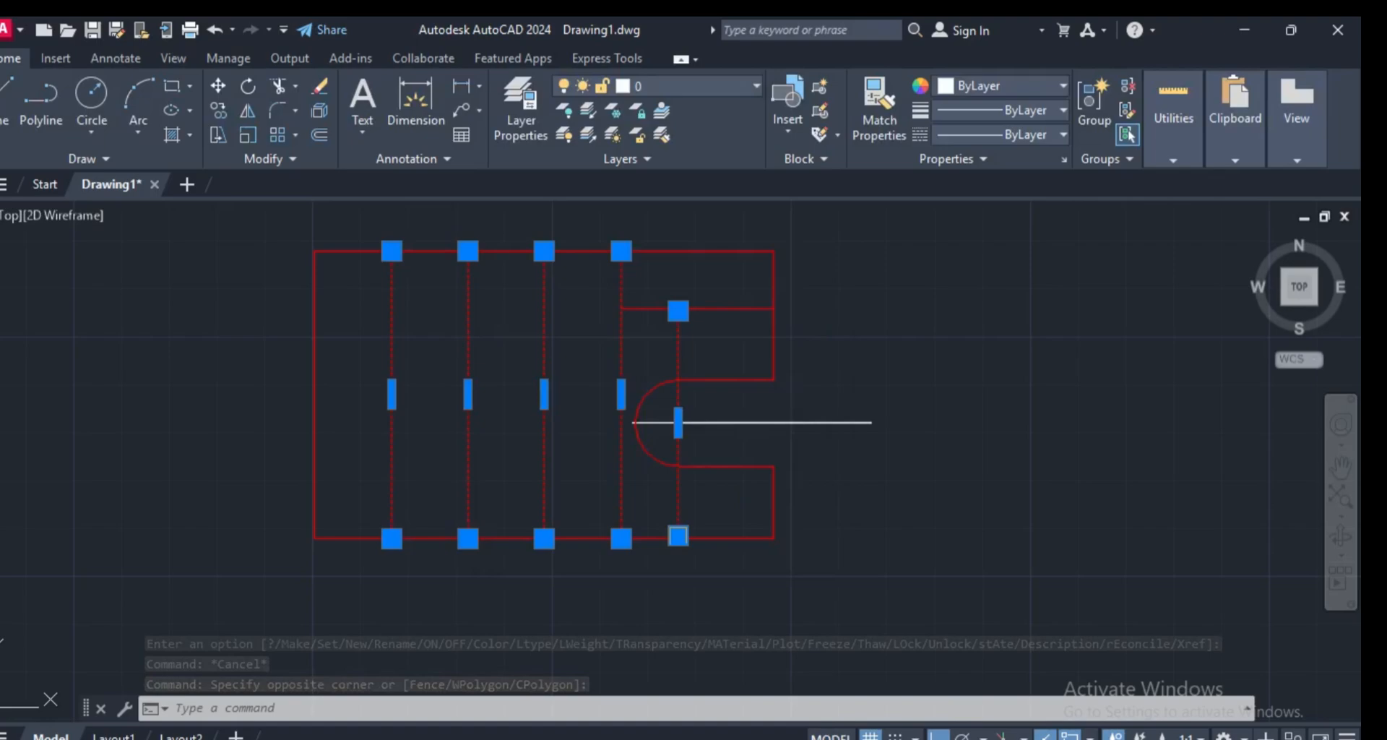
pyautogui.press('Escape')
pyautogui.press('Escape')
pyautogui.press('Escape')
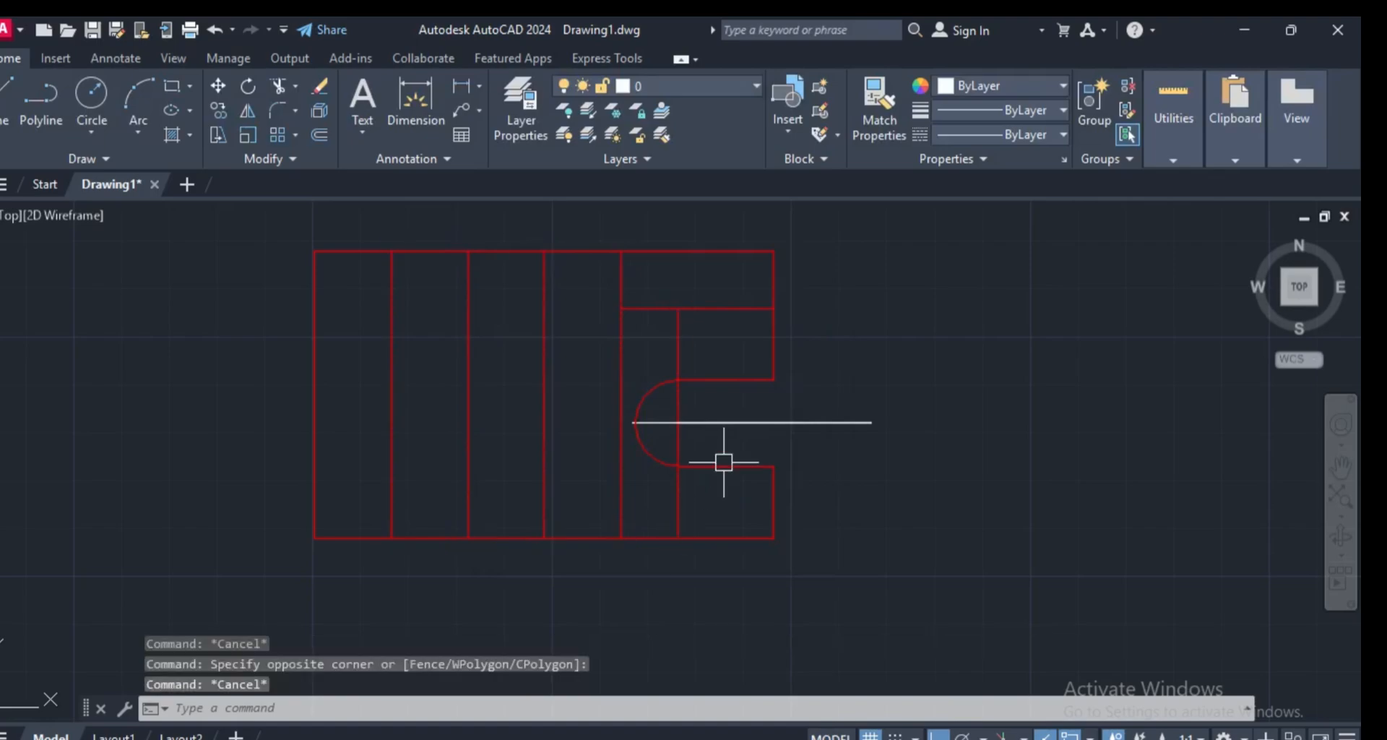
# - Reassign the vertical line through the slot arc's center to the center layer and clear the selection
pyautogui.click(710, 338)
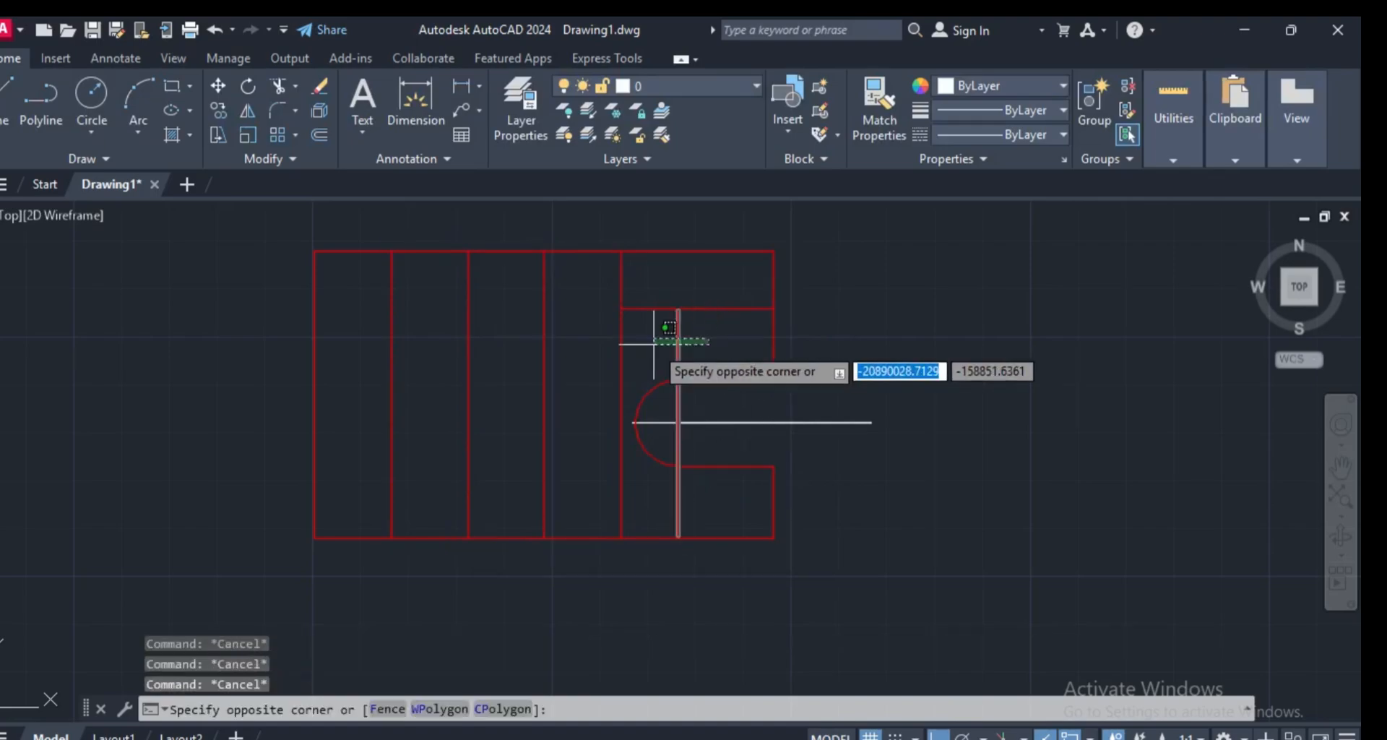
pyautogui.click(652, 344)
pyautogui.scroll(4, 689, 318)
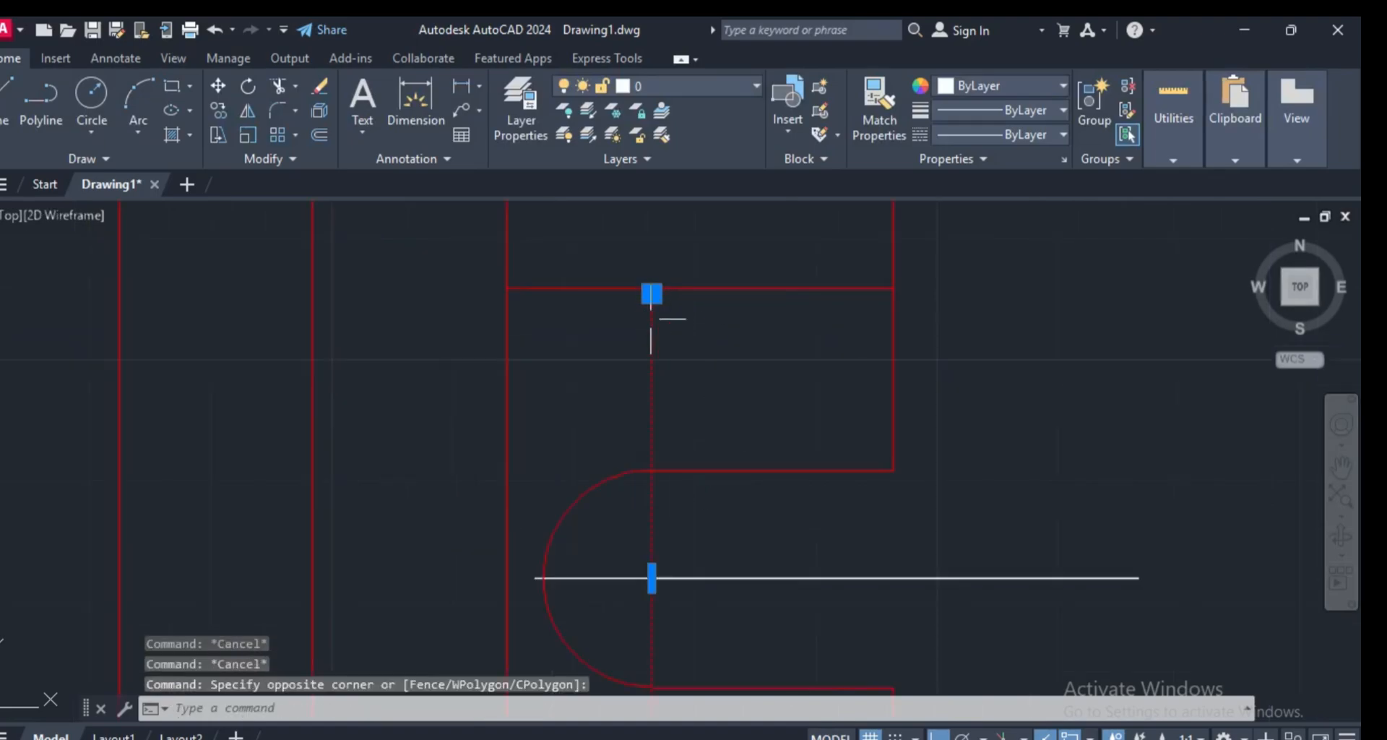
pyautogui.scroll(-5, 635, 278)
pyautogui.scroll(7, 668, 406)
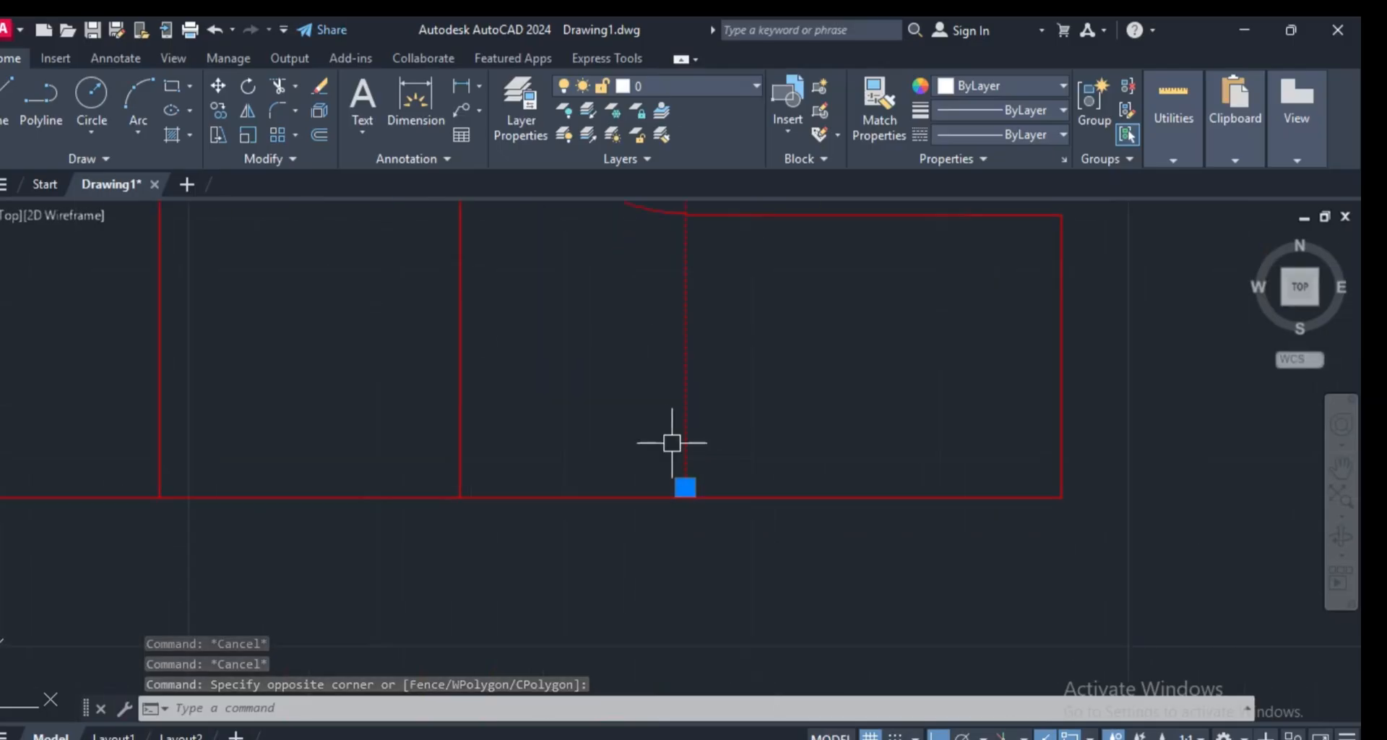
pyautogui.scroll(-8, 674, 479)
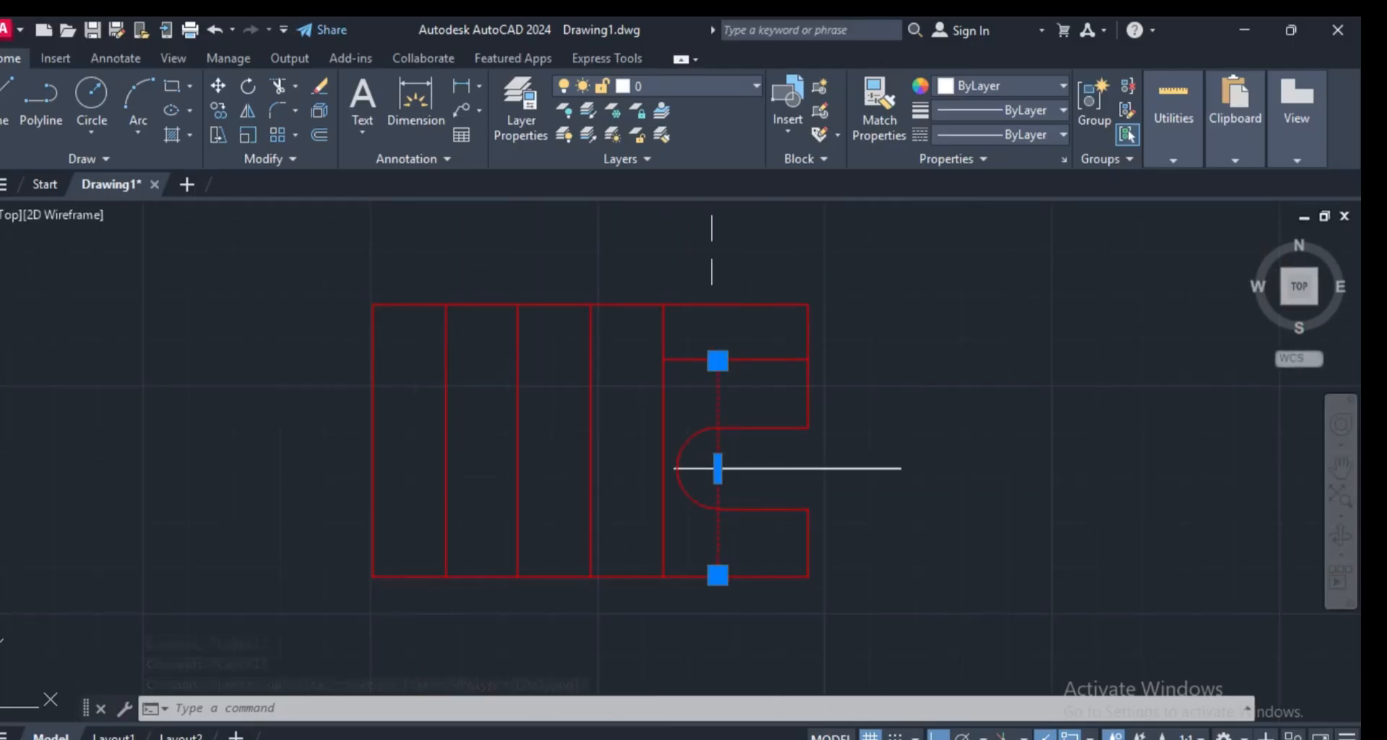
pyautogui.click(718, 92)
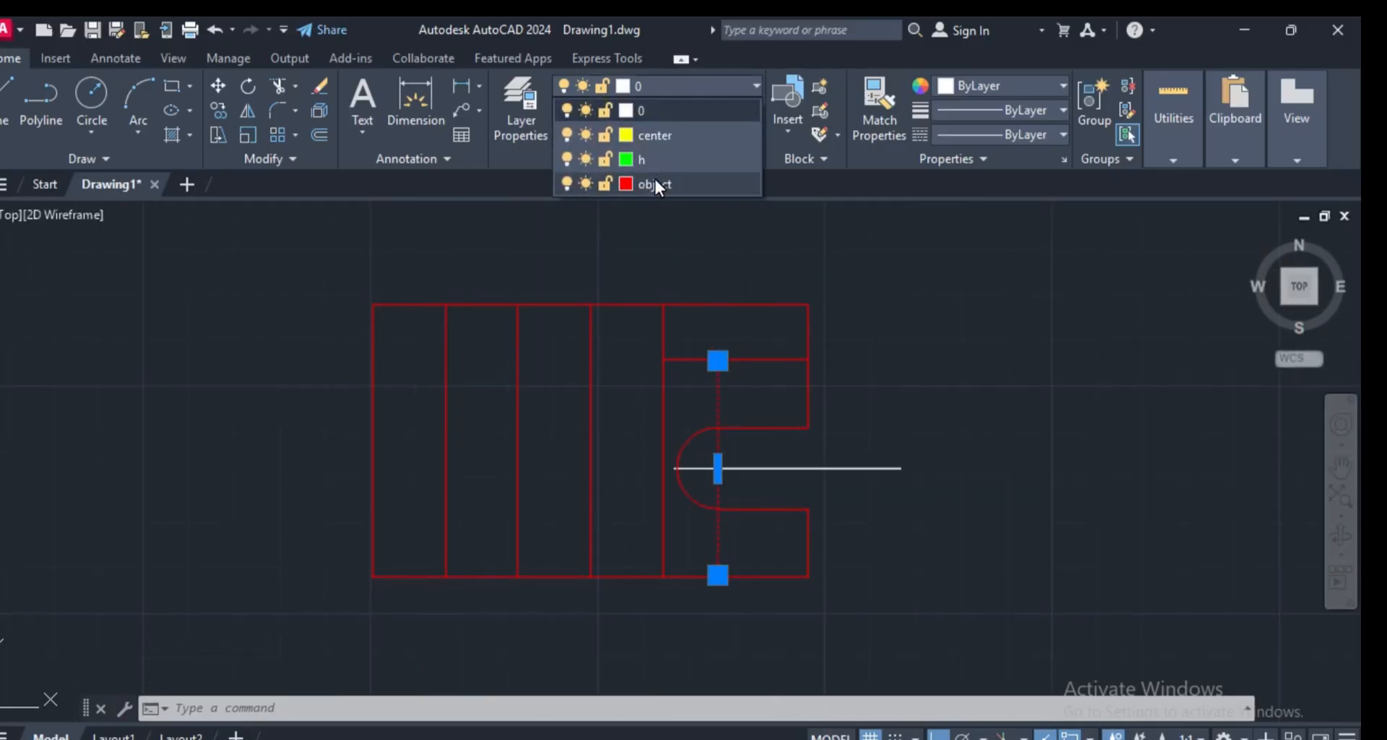
pyautogui.click(658, 153)
pyautogui.click(717, 447)
pyautogui.press('Escape')
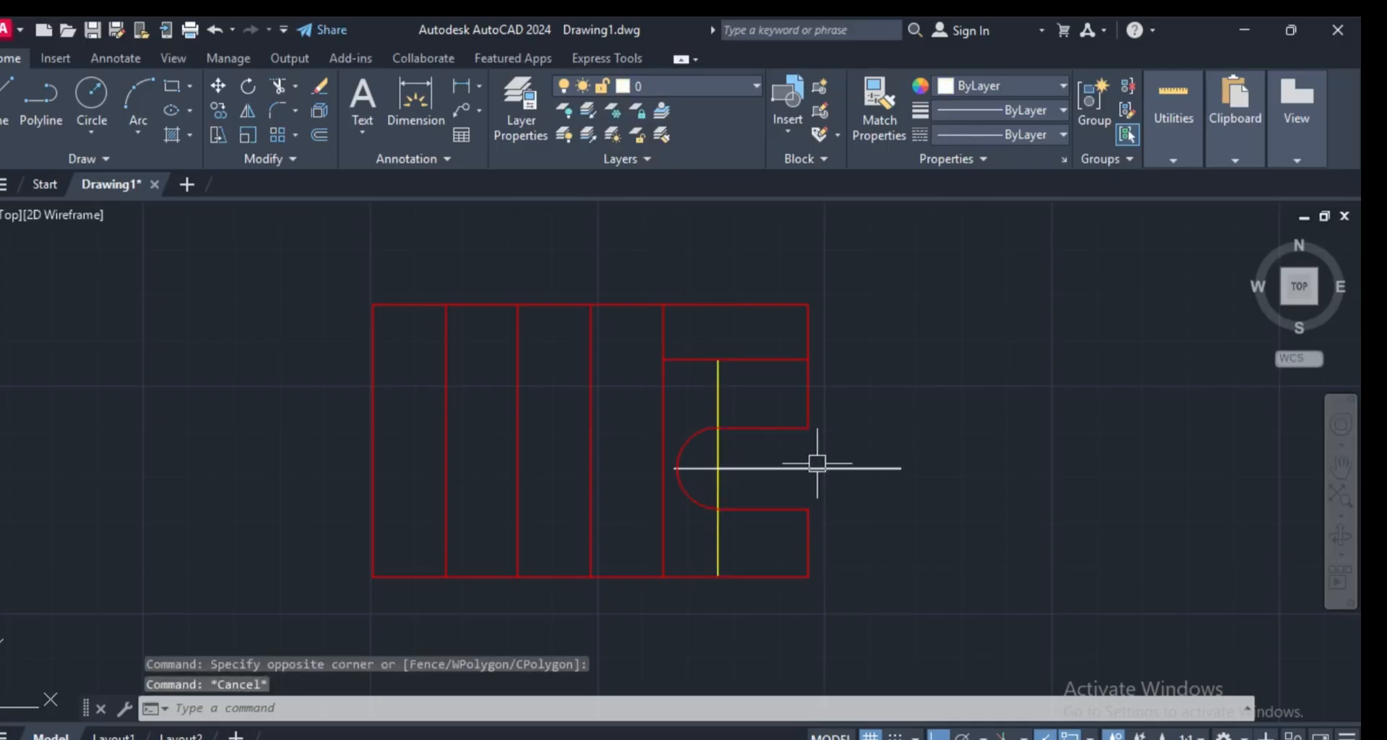
pyautogui.scroll(10, 814, 464)
pyautogui.scroll(-4, 677, 412)
pyautogui.press('Escape')
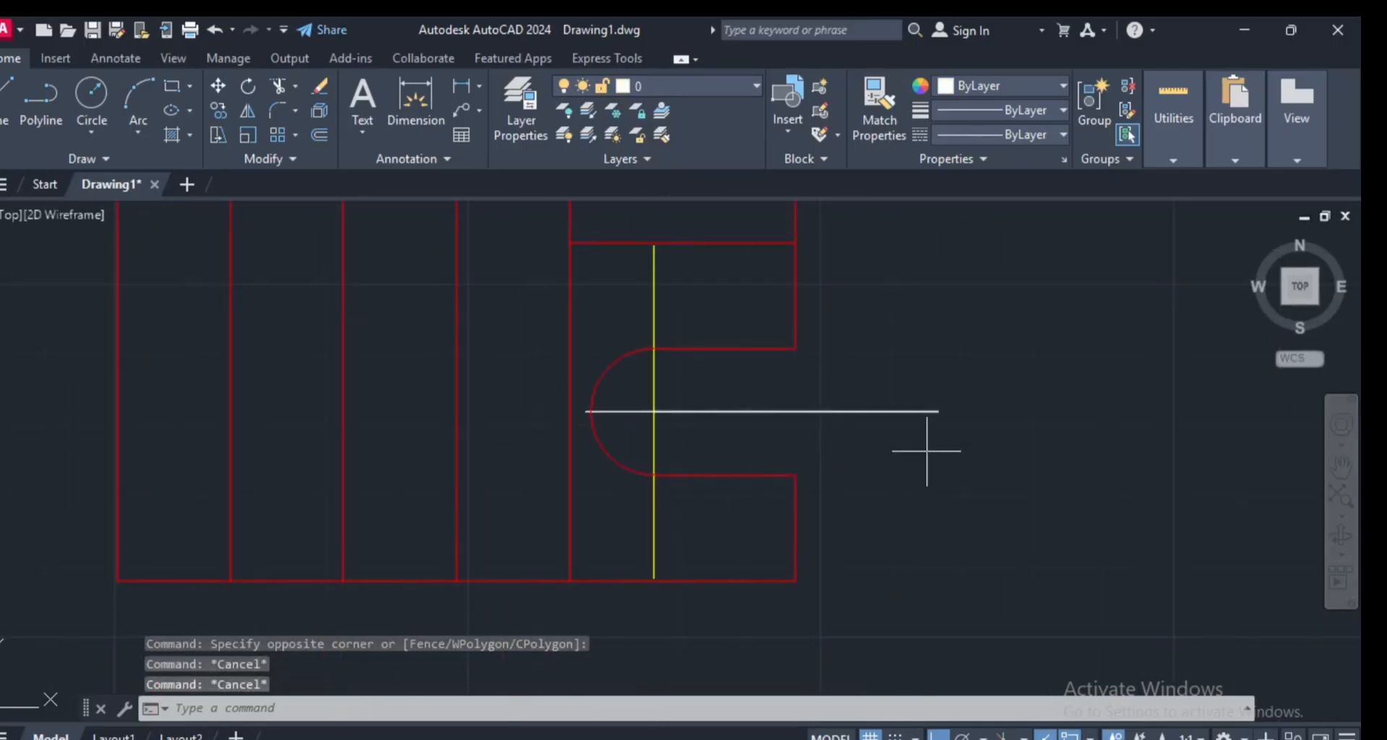
# - Assign the horizontal line through the slot's center to the center layer and clear the selection
pyautogui.click(926, 451)
pyautogui.click(876, 378)
pyautogui.click(685, 87)
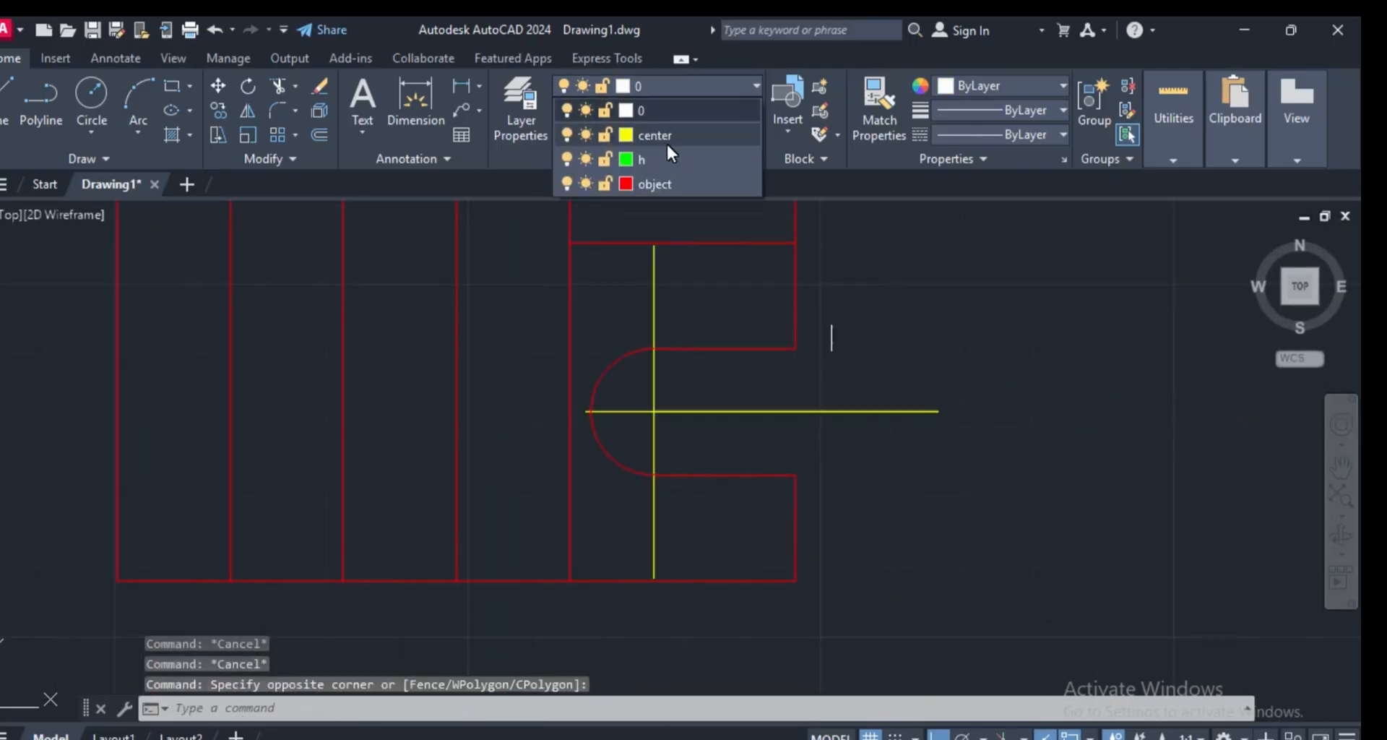
pyautogui.click(663, 137)
pyautogui.scroll(-3, 831, 455)
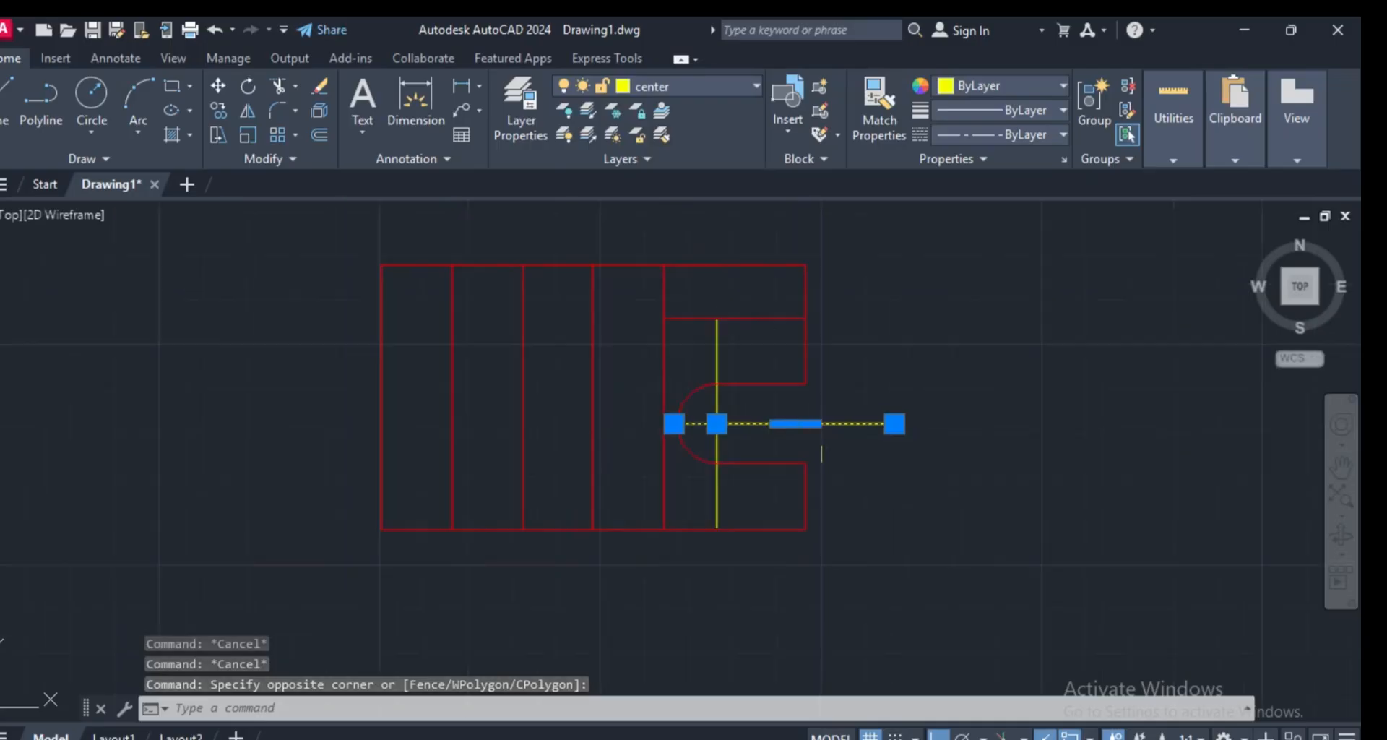
pyautogui.press('Escape')
pyautogui.scroll(3, 802, 405)
pyautogui.press('Escape')
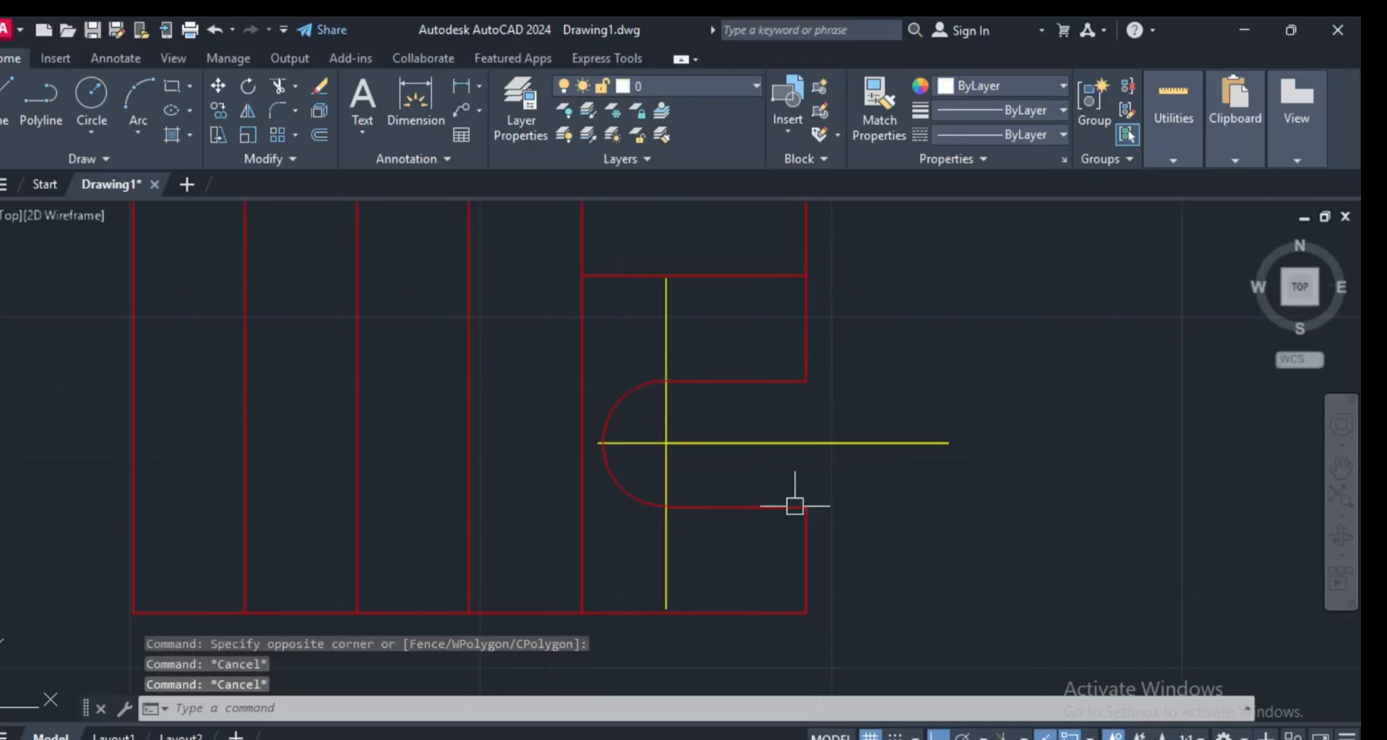
pyautogui.scroll(-3, 798, 668)
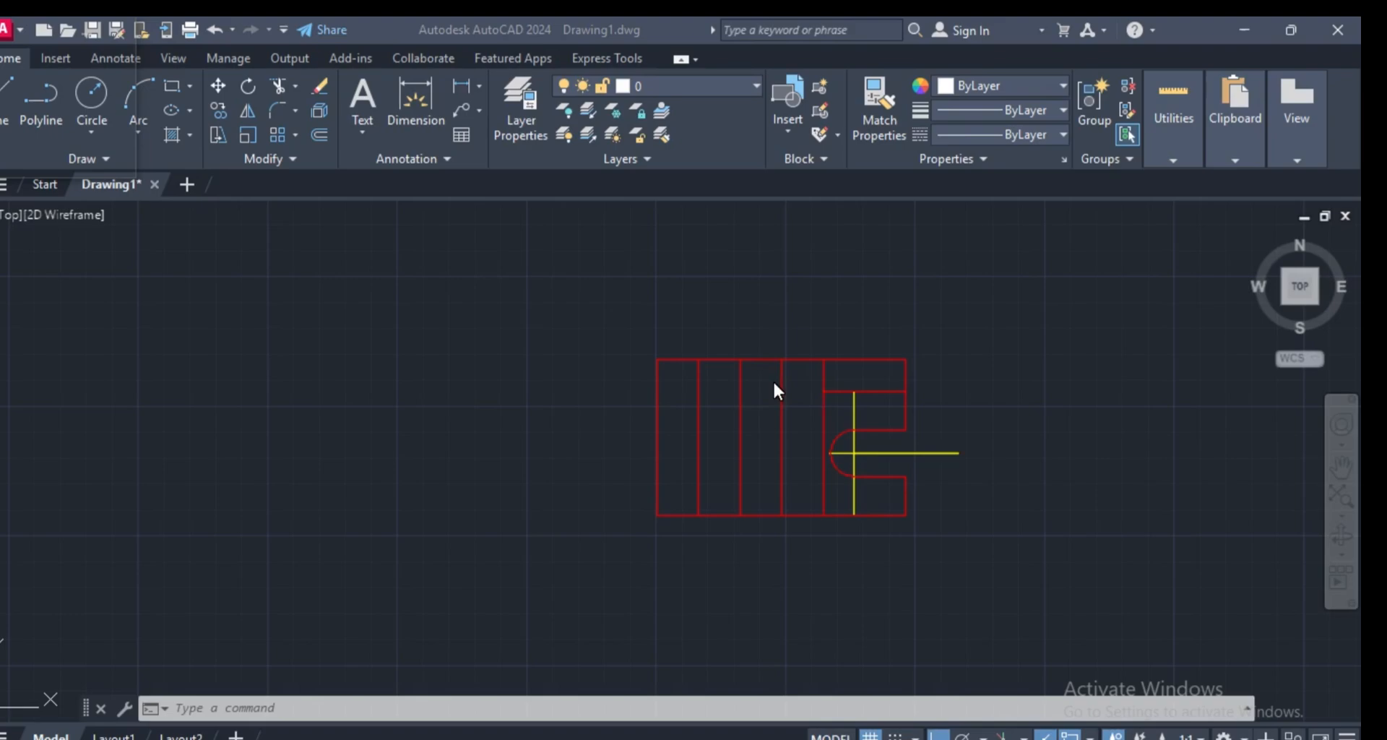
# - Add a horizontal linear dimension above the part for the width of its leftmost strip
pyautogui.click(456, 84)
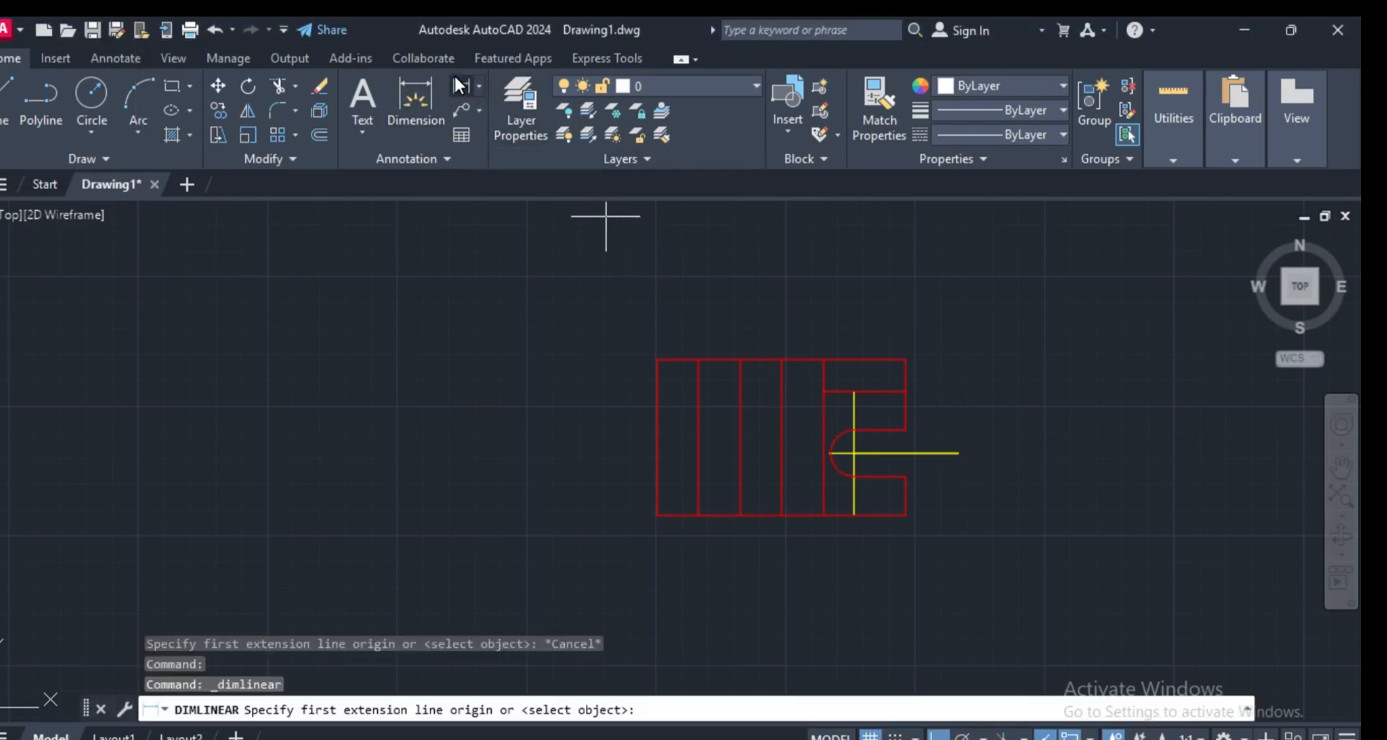
pyautogui.click(656, 358)
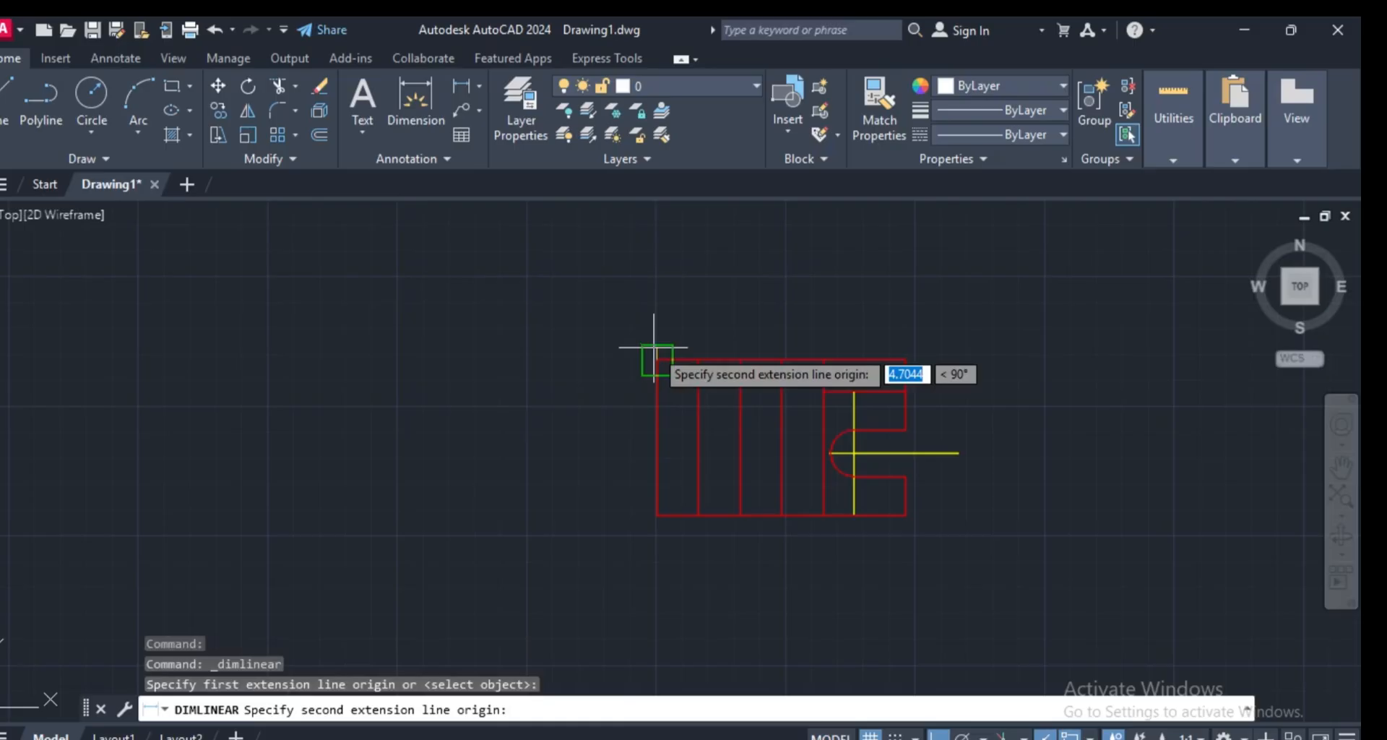
pyautogui.click(698, 354)
pyautogui.scroll(4, 702, 320)
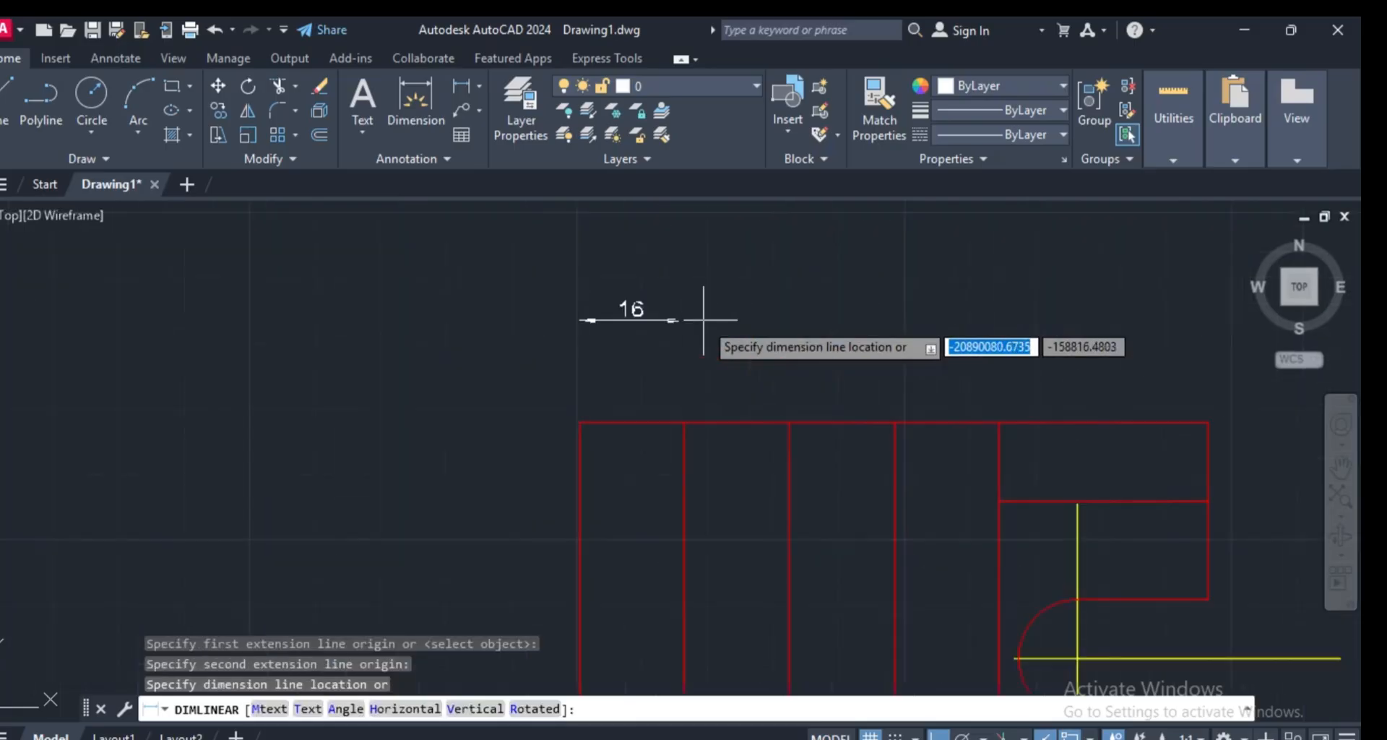
pyautogui.click(673, 354)
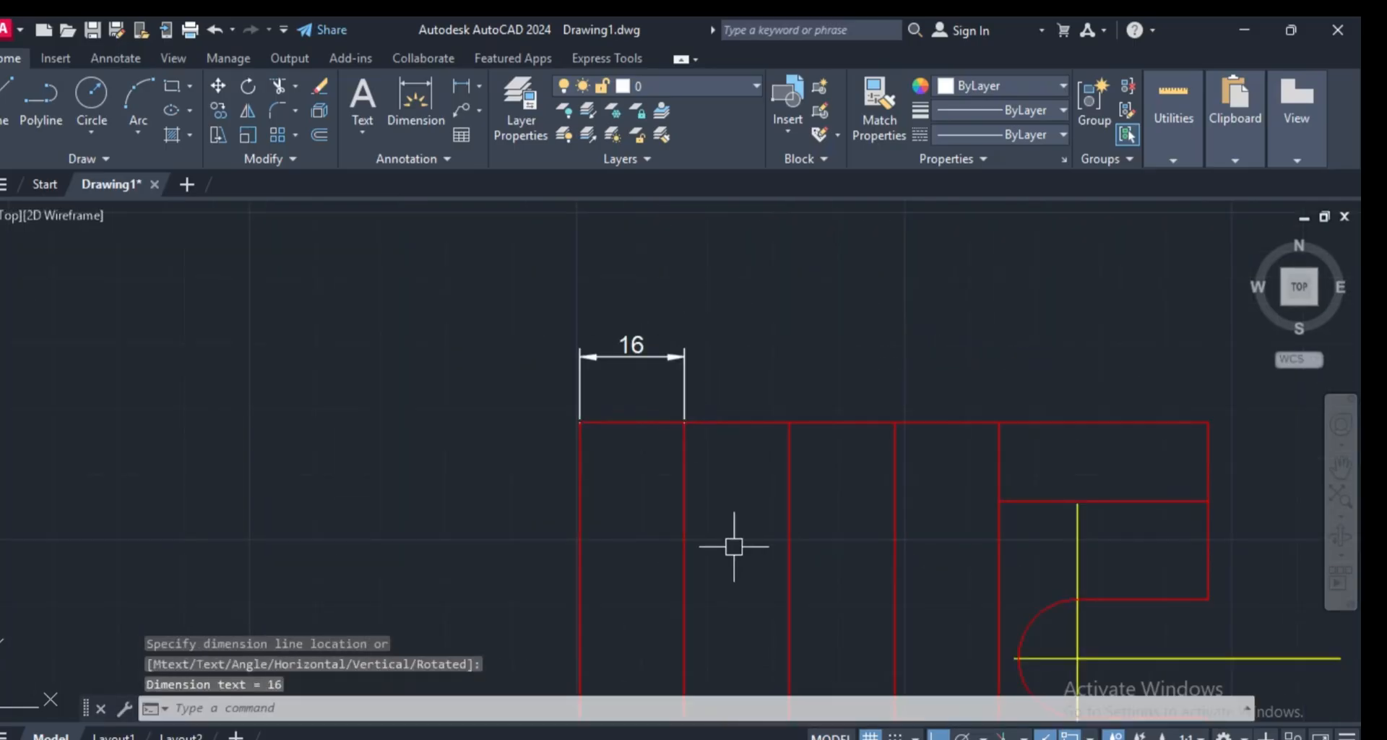
pyautogui.press('Escape')
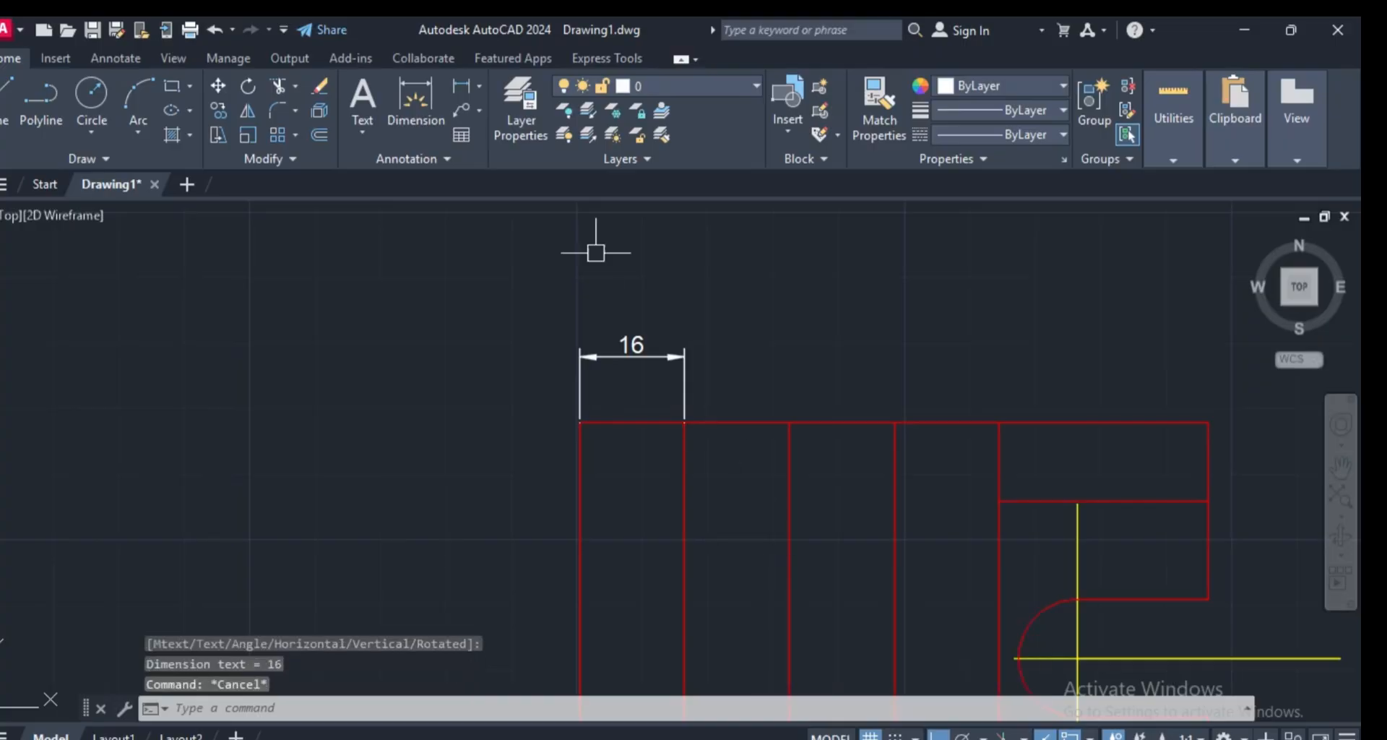
# - Continue the dimension chain along the part's top edge, from the second vertical line through each remaining vertical line to the upper right corner
pyautogui.click(116, 52)
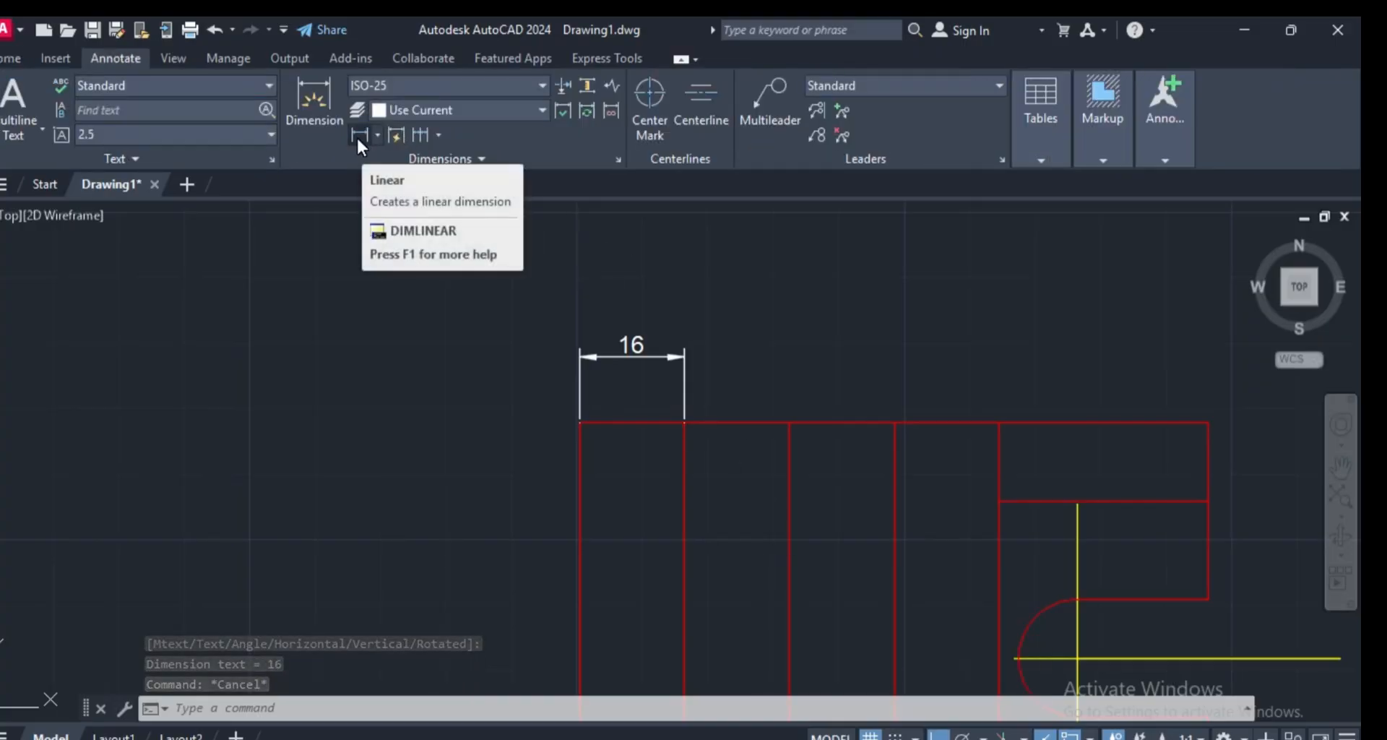
pyautogui.click(421, 136)
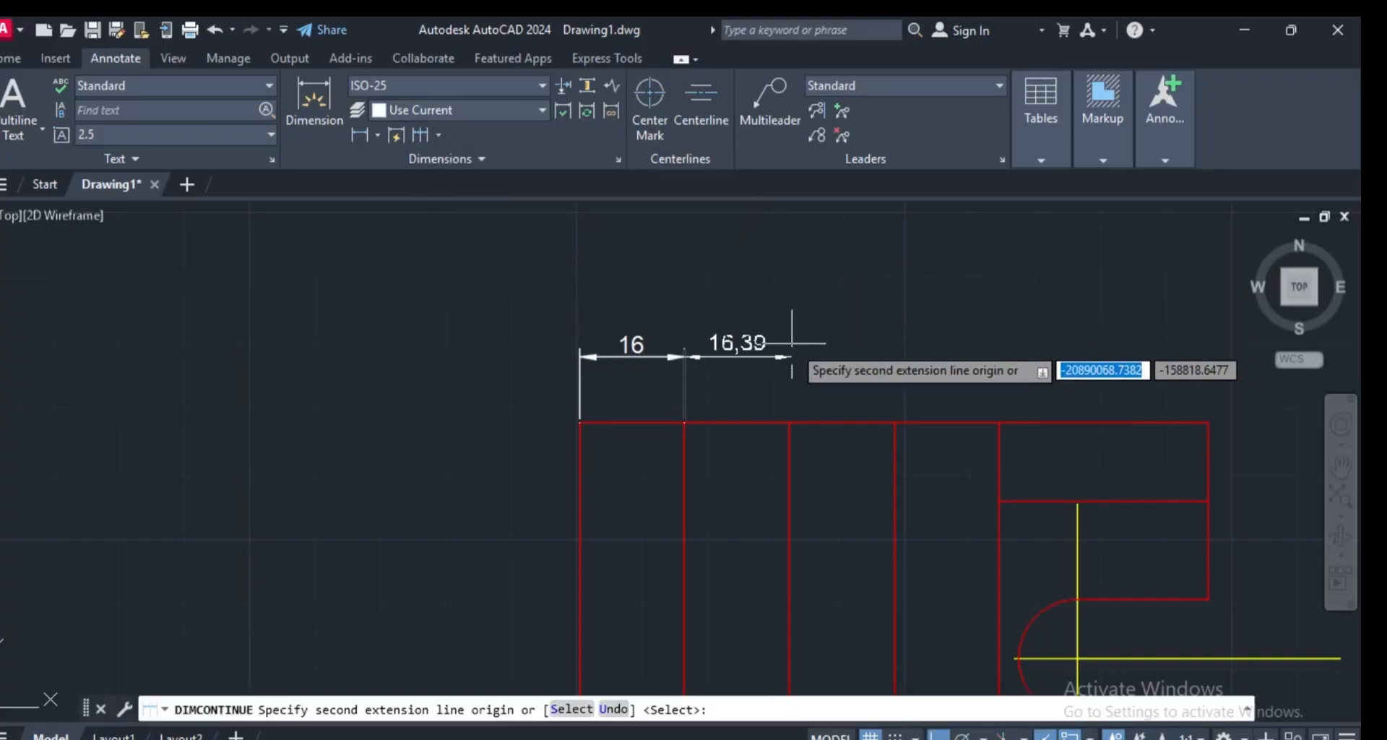
pyautogui.click(789, 422)
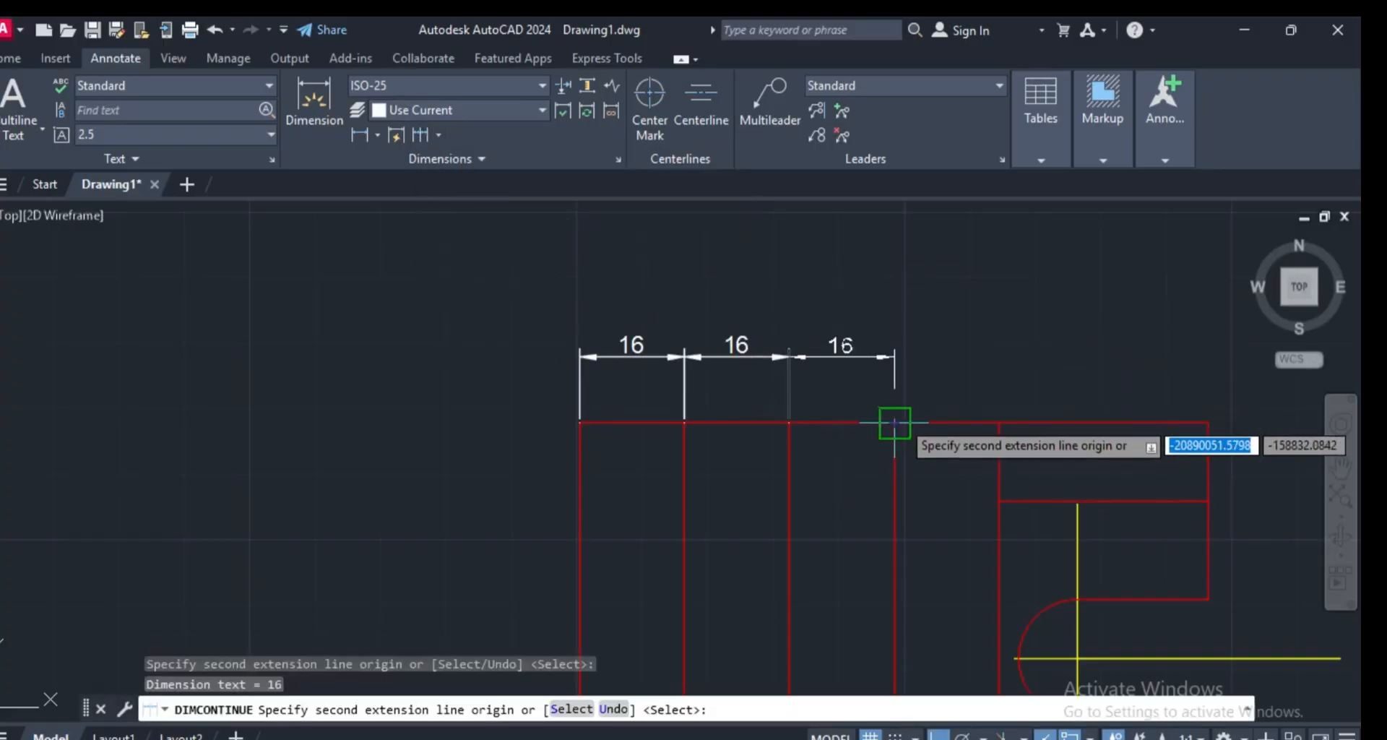
pyautogui.click(894, 422)
pyautogui.click(999, 421)
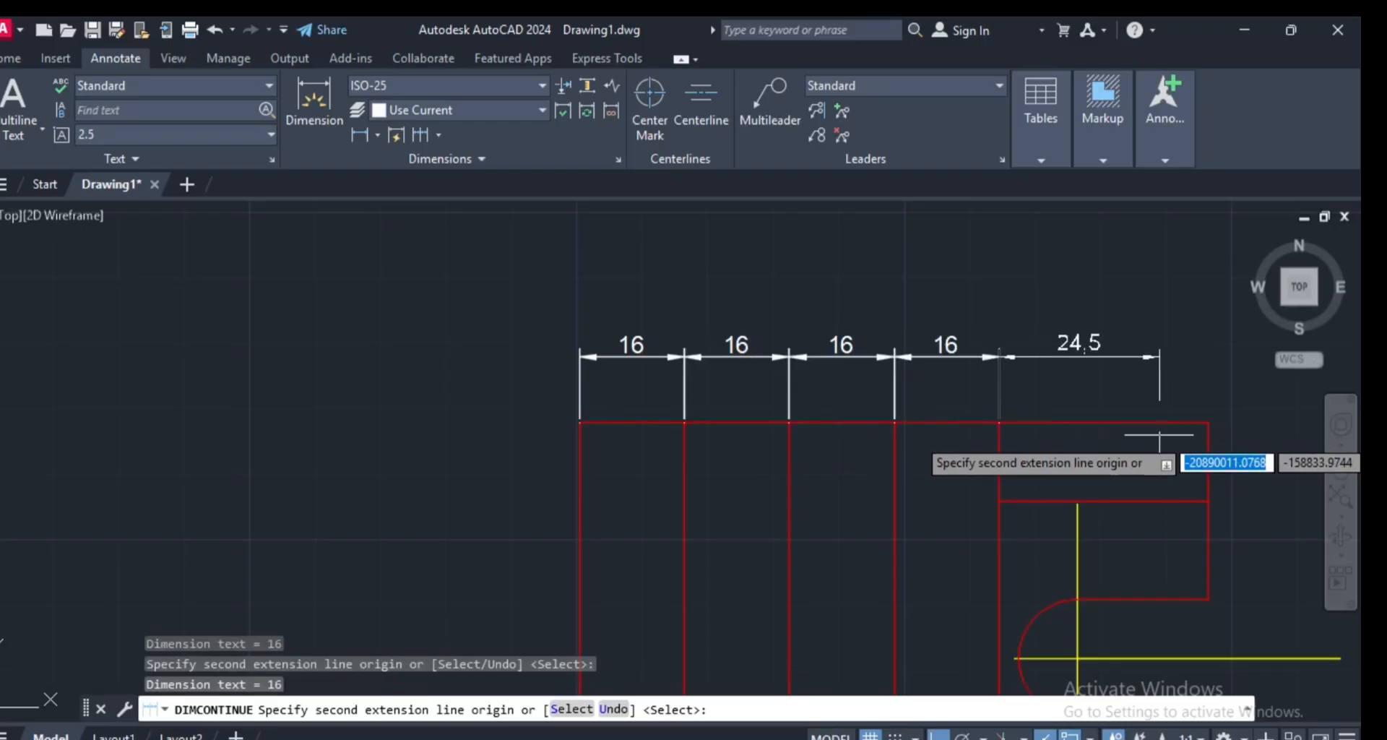
pyautogui.click(1208, 422)
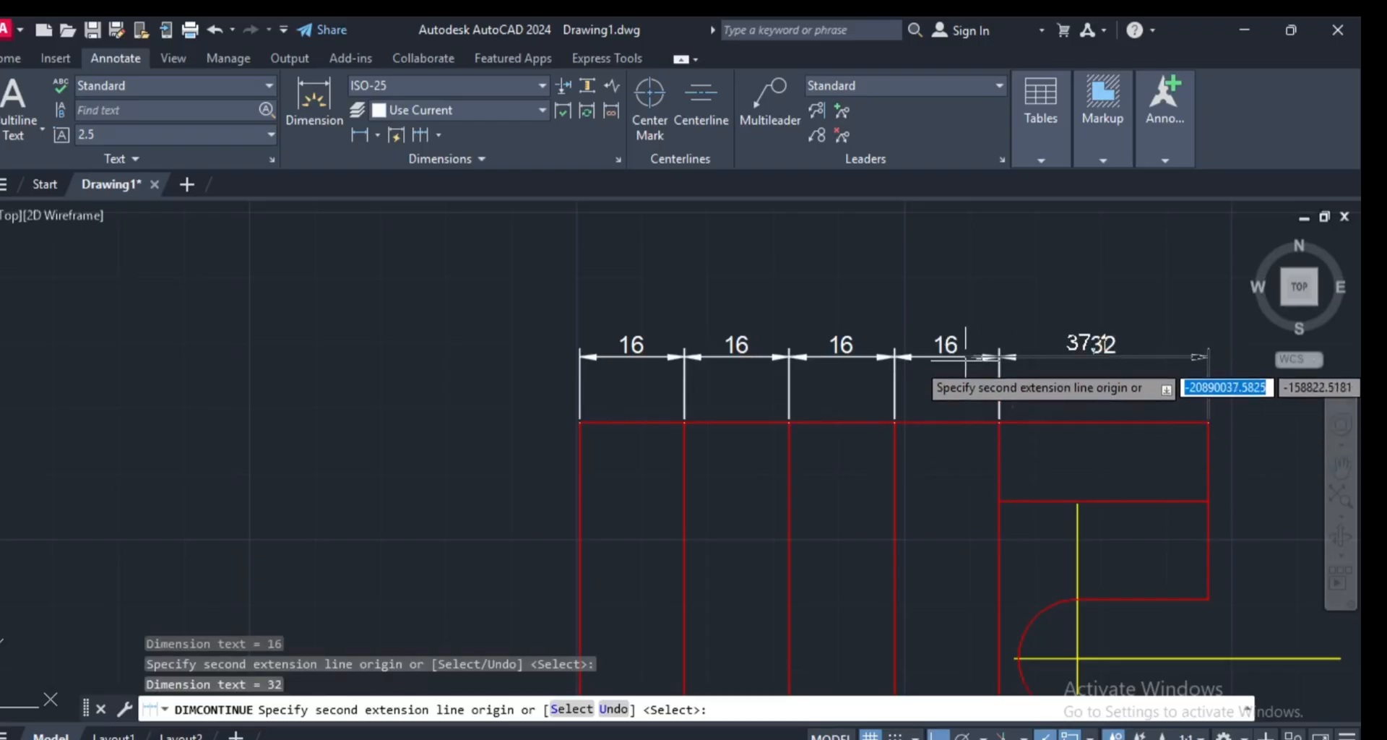
pyautogui.press('Escape')
pyautogui.scroll(-4, 885, 319)
pyautogui.scroll(-4, 882, 318)
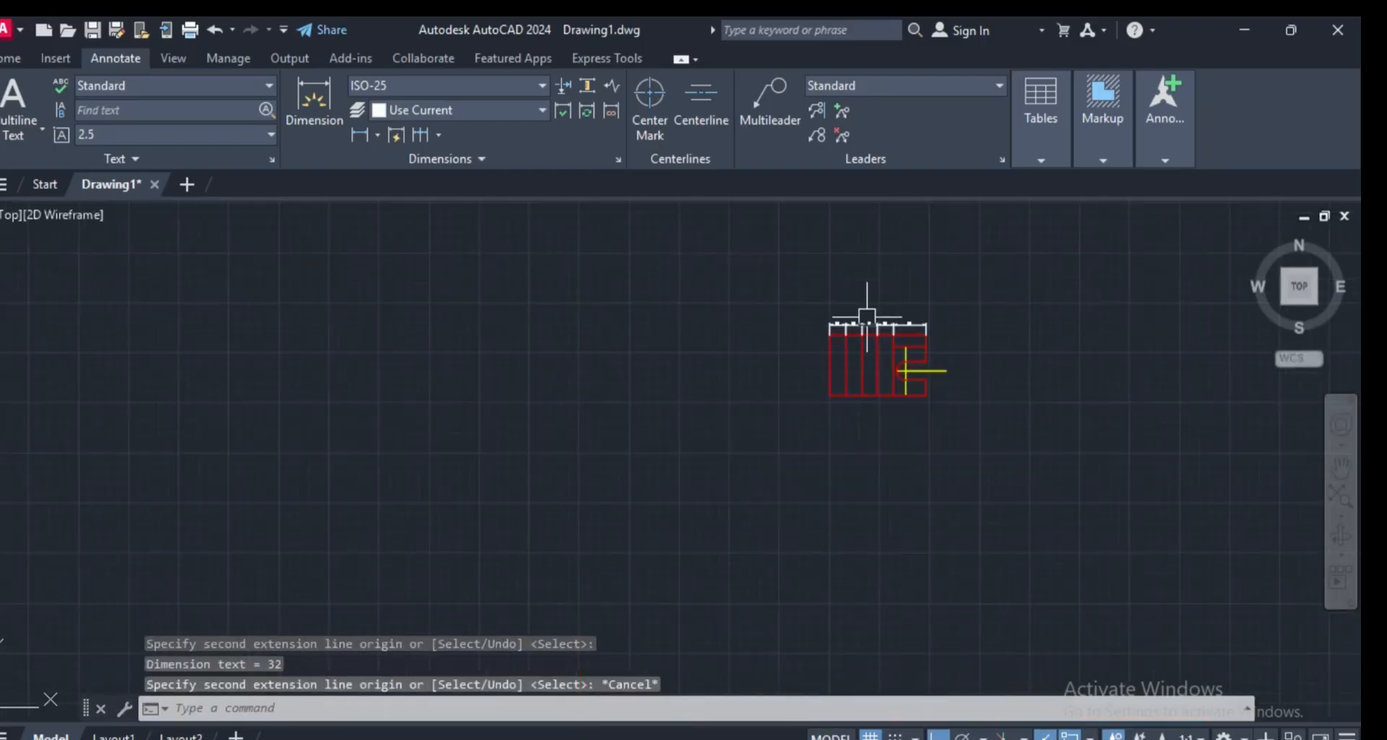
# - Add a linear dimension for the part's overall width, placed below the bottom edge
pyautogui.click(359, 134)
pyautogui.scroll(4, 752, 365)
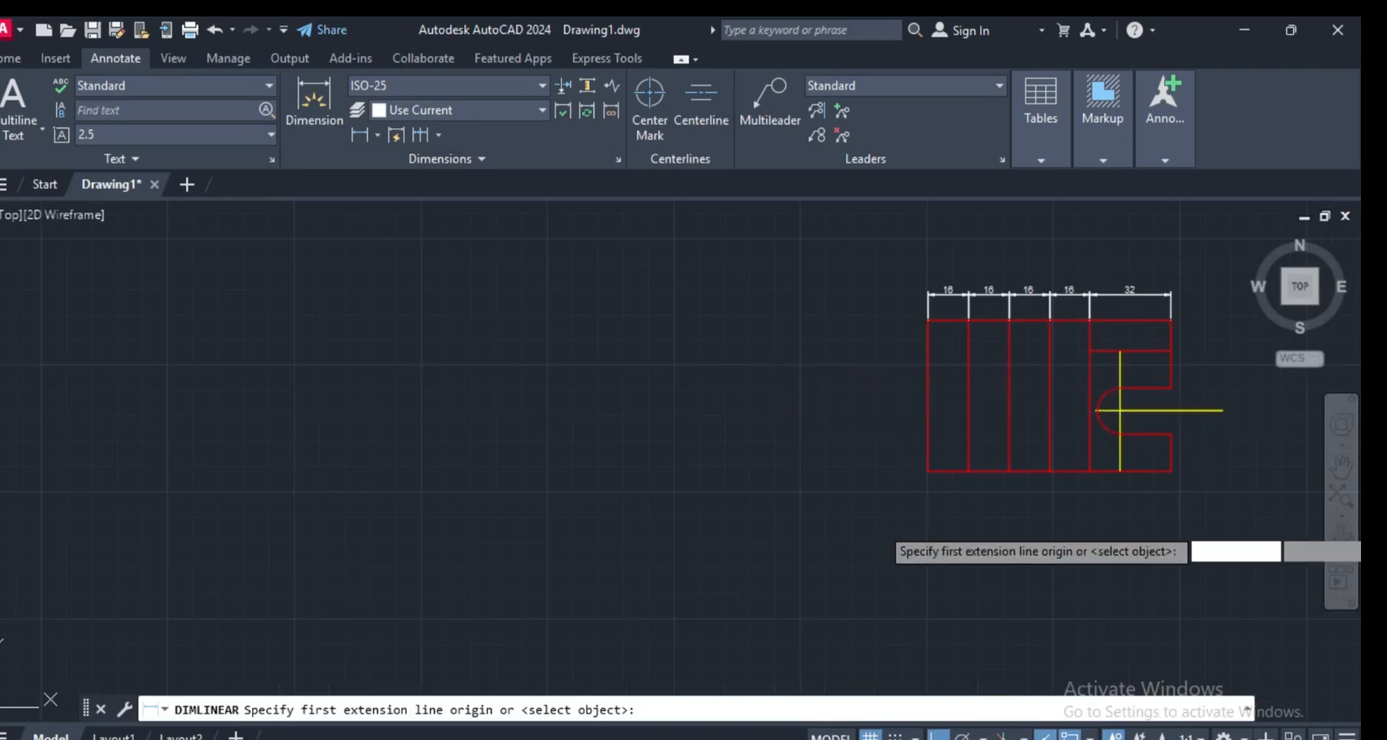
pyautogui.scroll(2, 932, 473)
pyautogui.click(934, 440)
pyautogui.scroll(-3, 866, 434)
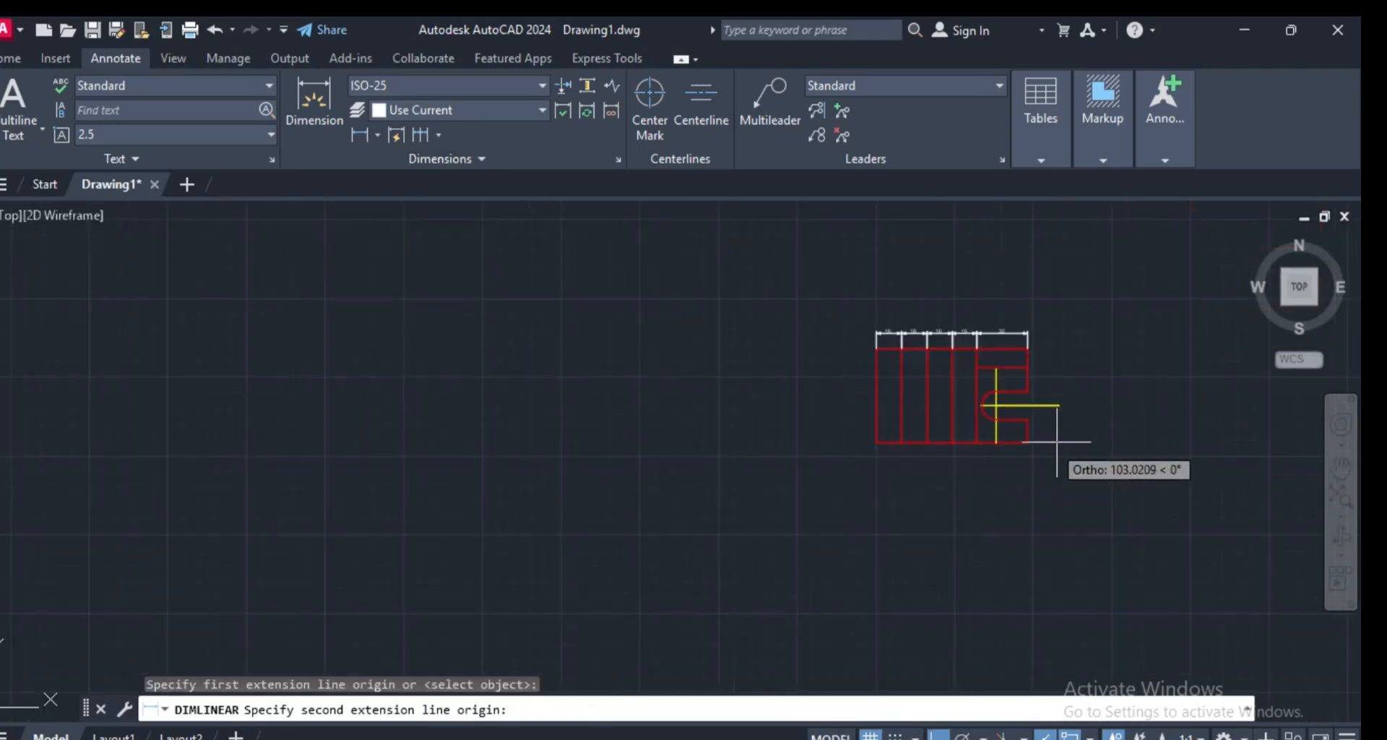
pyautogui.scroll(5, 1084, 498)
pyautogui.click(929, 446)
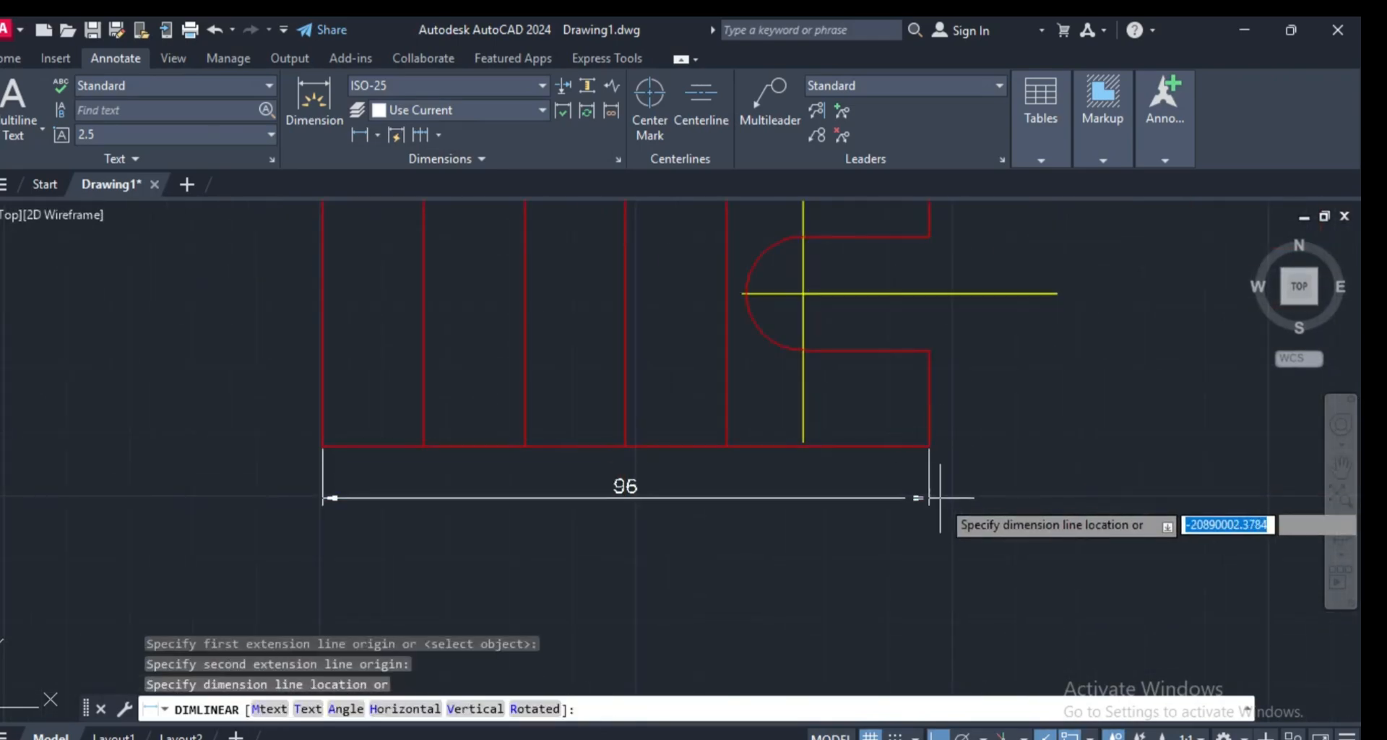
pyautogui.click(947, 494)
pyautogui.scroll(-4, 948, 495)
# - Add a vertical linear dimension for the part's overall height, placed outside its left edge
pyautogui.scroll(4, 681, 474)
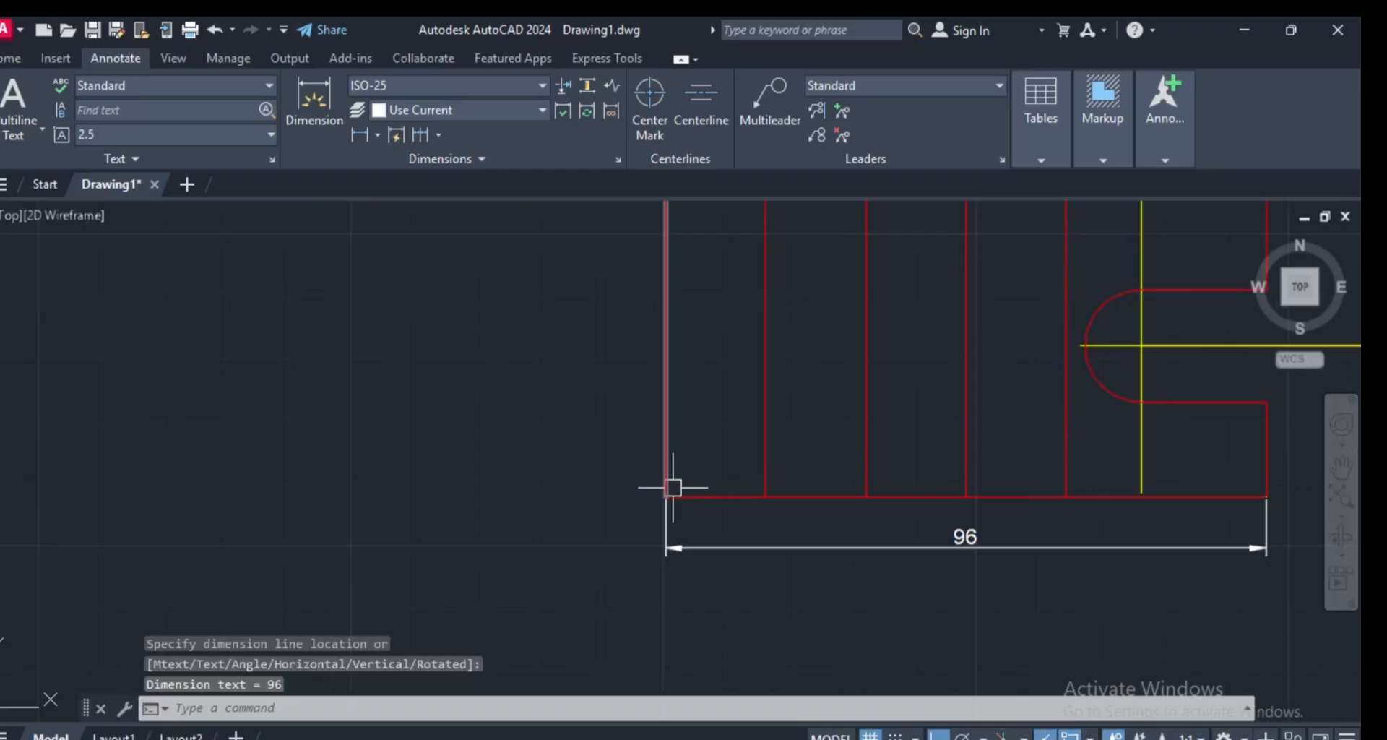
pyautogui.press('Return')
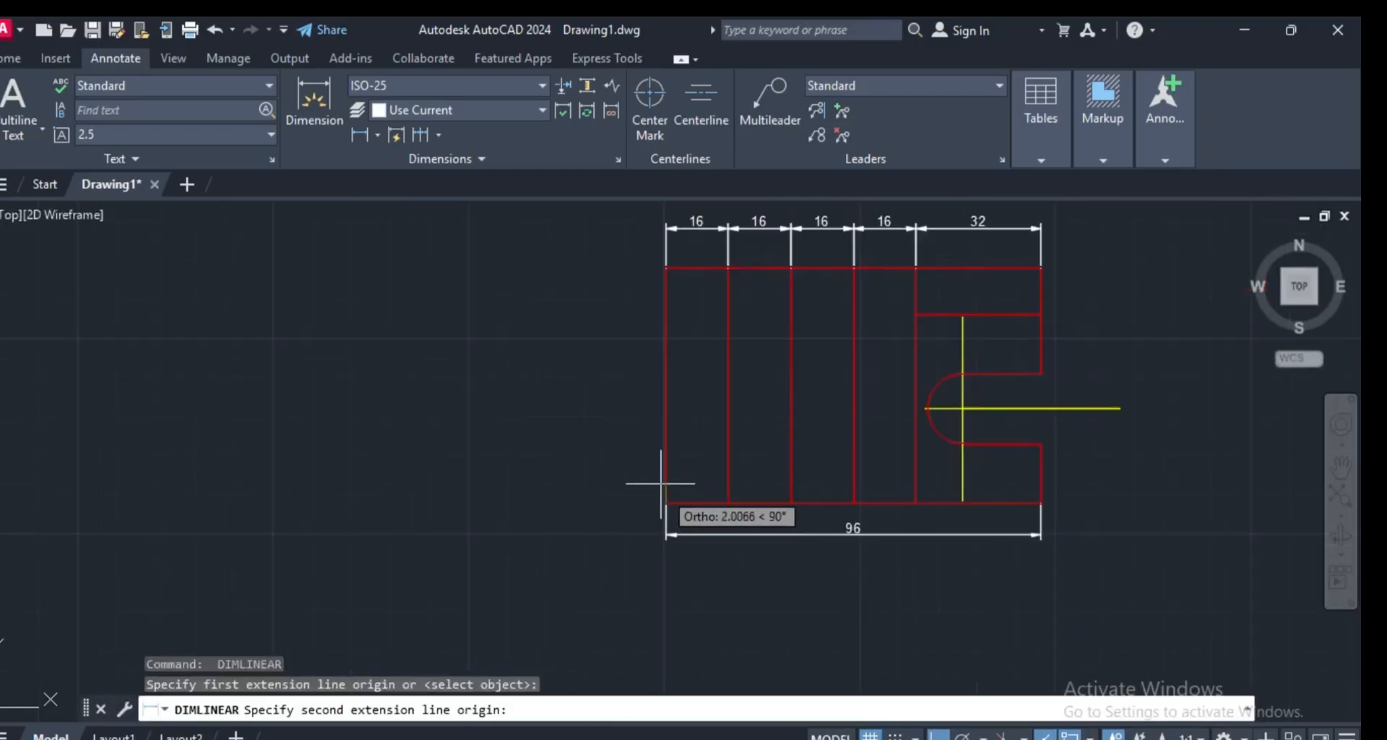
pyautogui.scroll(2, 648, 289)
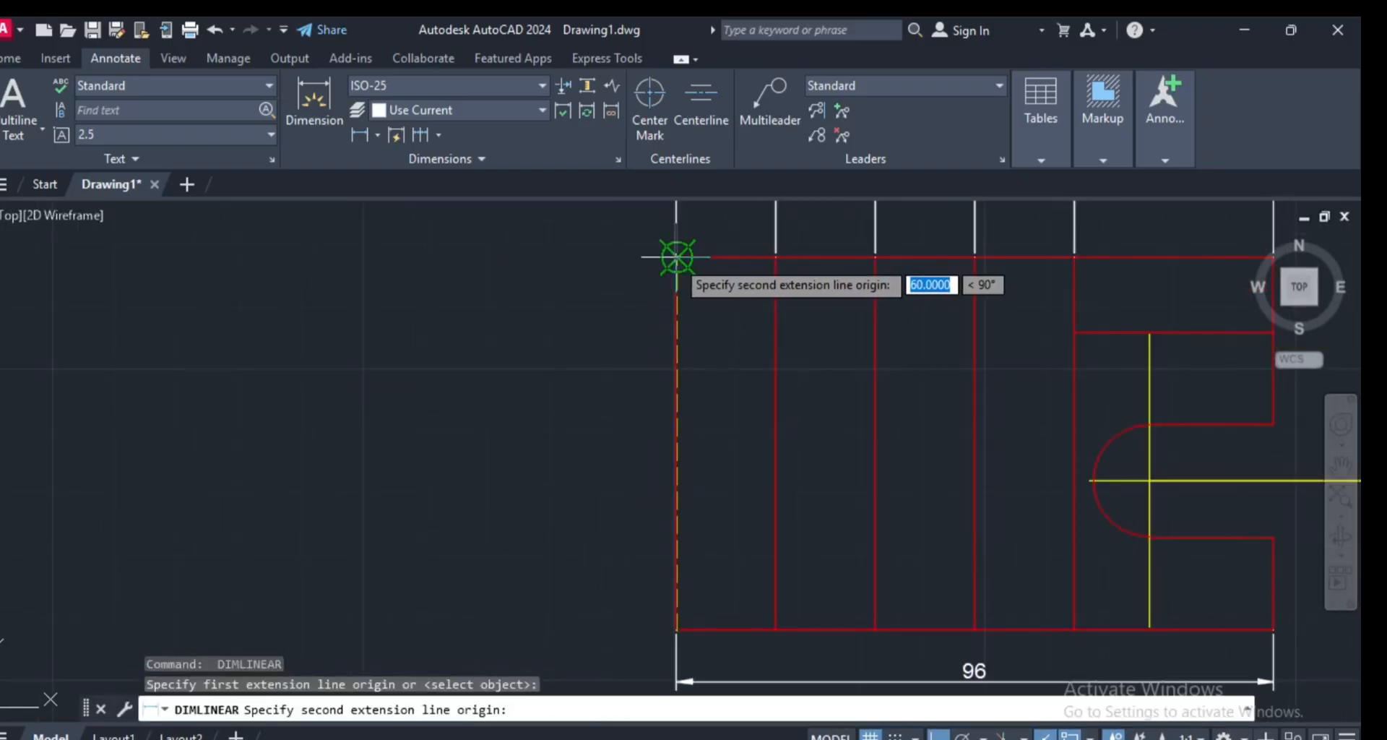
pyautogui.click(676, 256)
pyautogui.click(589, 273)
pyautogui.scroll(-4, 680, 423)
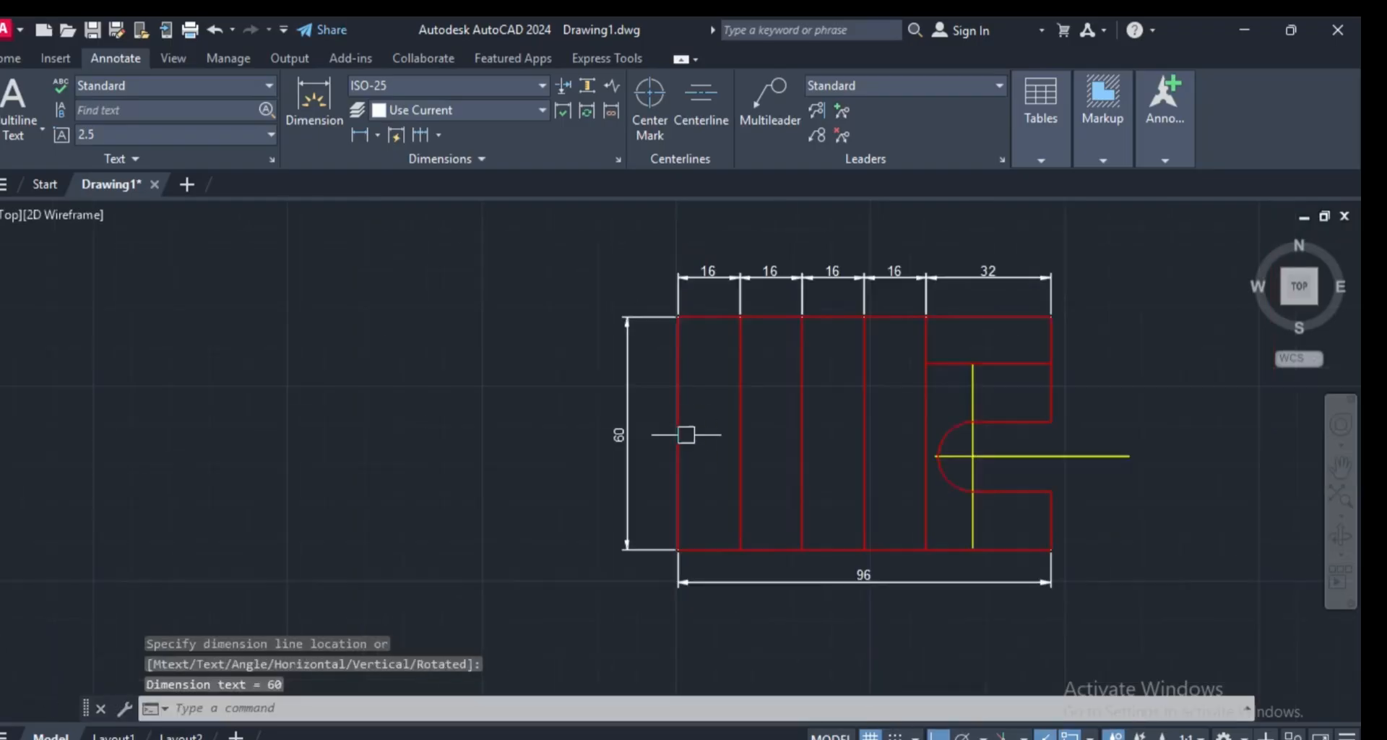
pyautogui.press('Escape')
pyautogui.press('Escape')
# - Dimension the right vertical edge below the slot, from the part's bottom corner to the slot's lower edge
pyautogui.scroll(2, 910, 448)
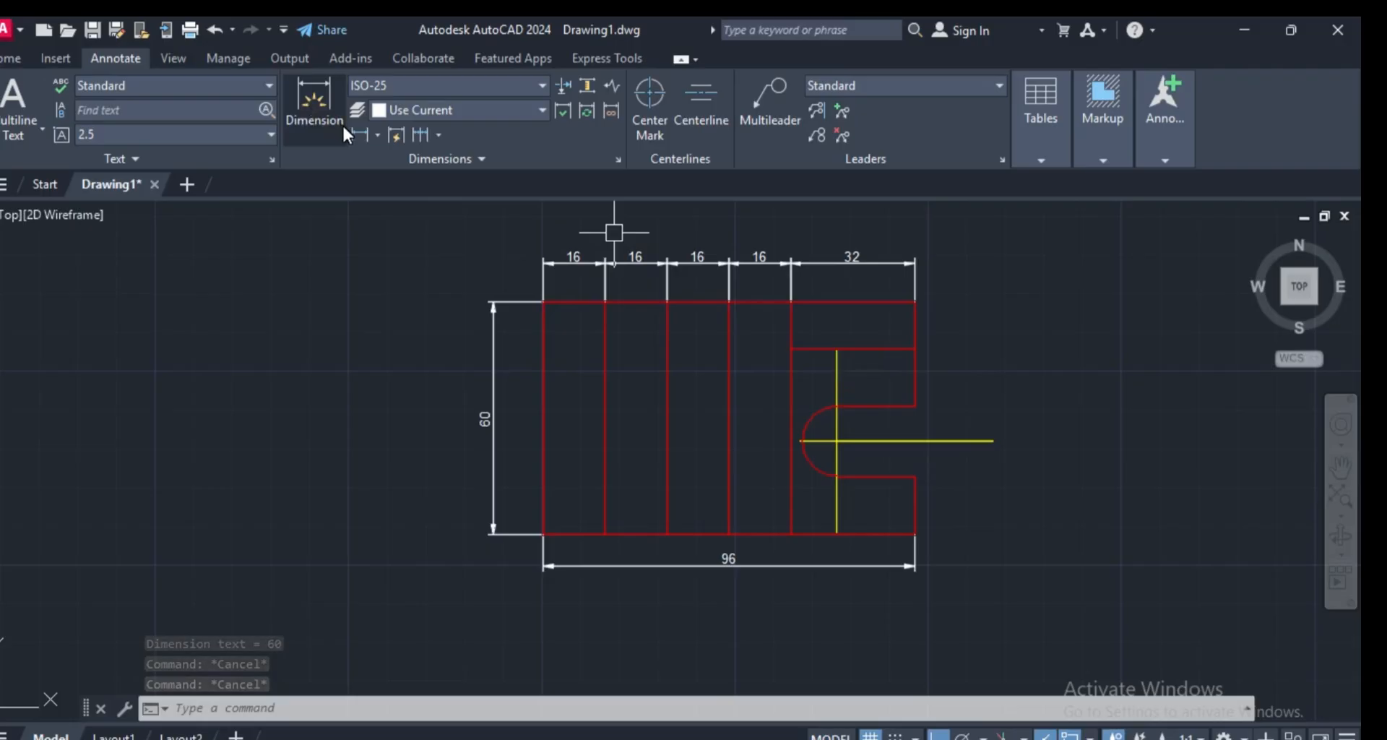
pyautogui.click(362, 134)
pyautogui.scroll(4, 895, 533)
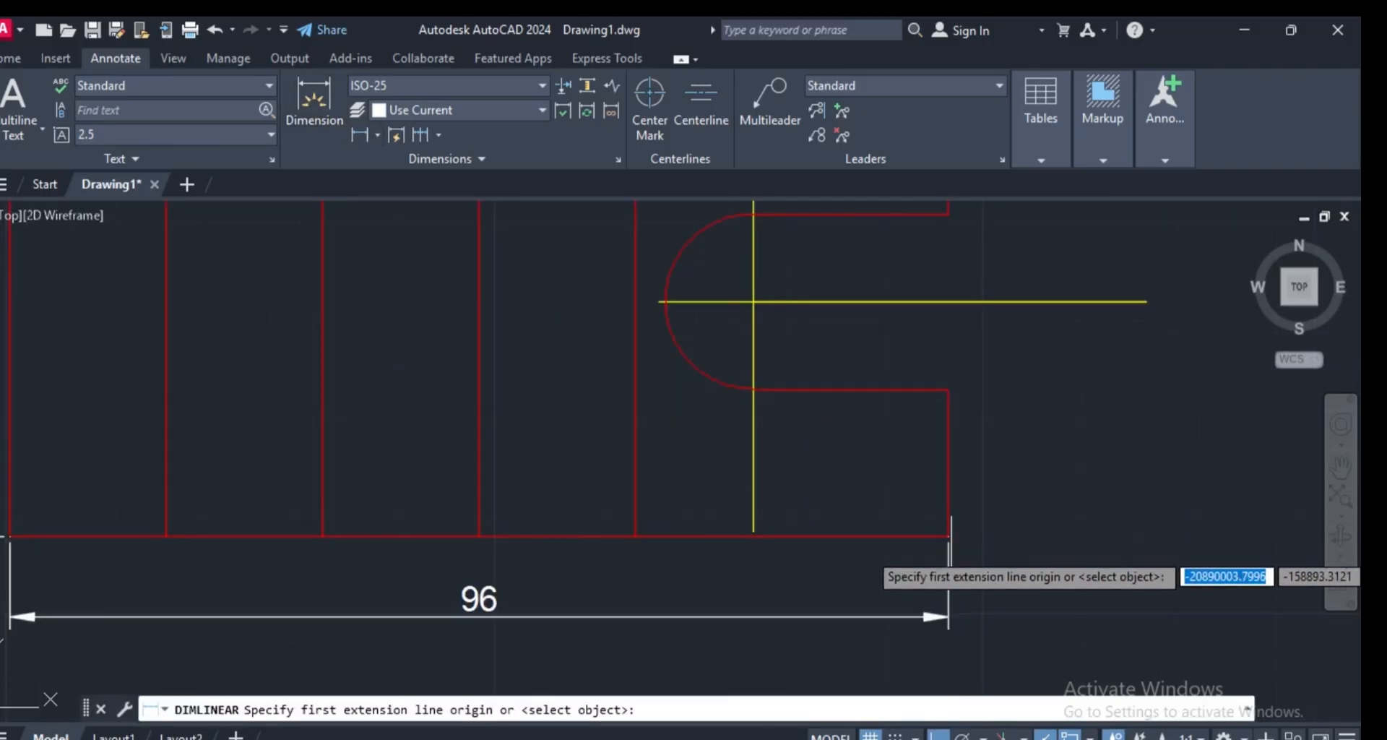
pyautogui.click(948, 535)
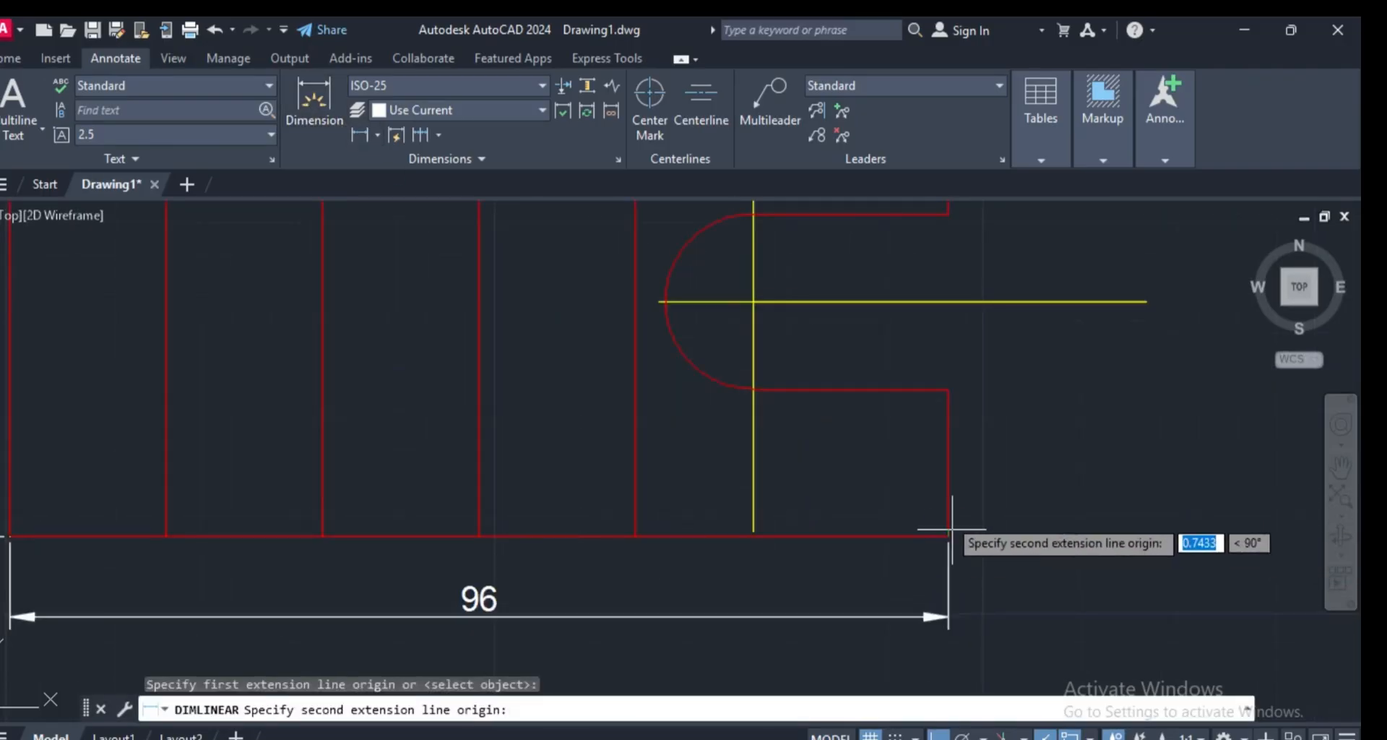
pyautogui.click(947, 390)
pyautogui.click(1029, 419)
pyautogui.press('Escape')
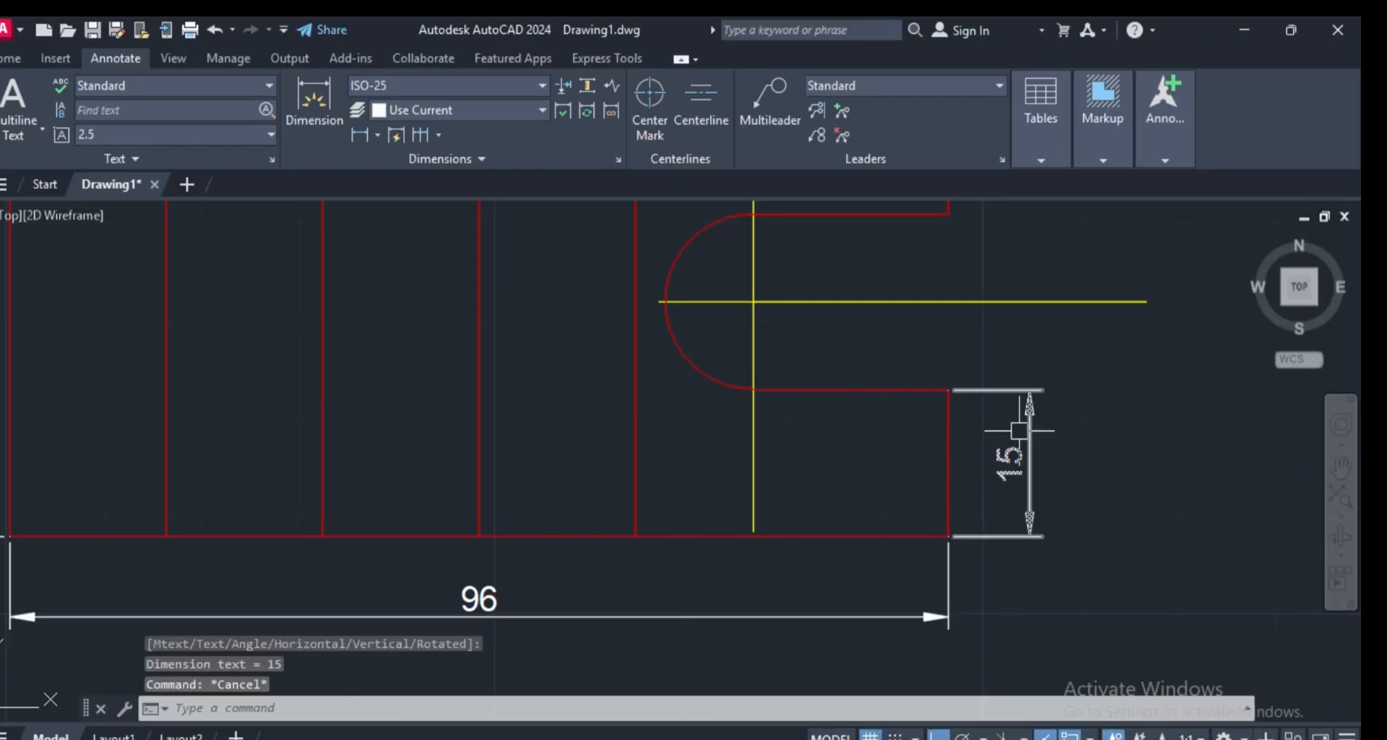
# - Continue the vertical dimension chain across the slot opening, from its lower edge to the horizontal centerline and on to its upper edge
pyautogui.click(424, 133)
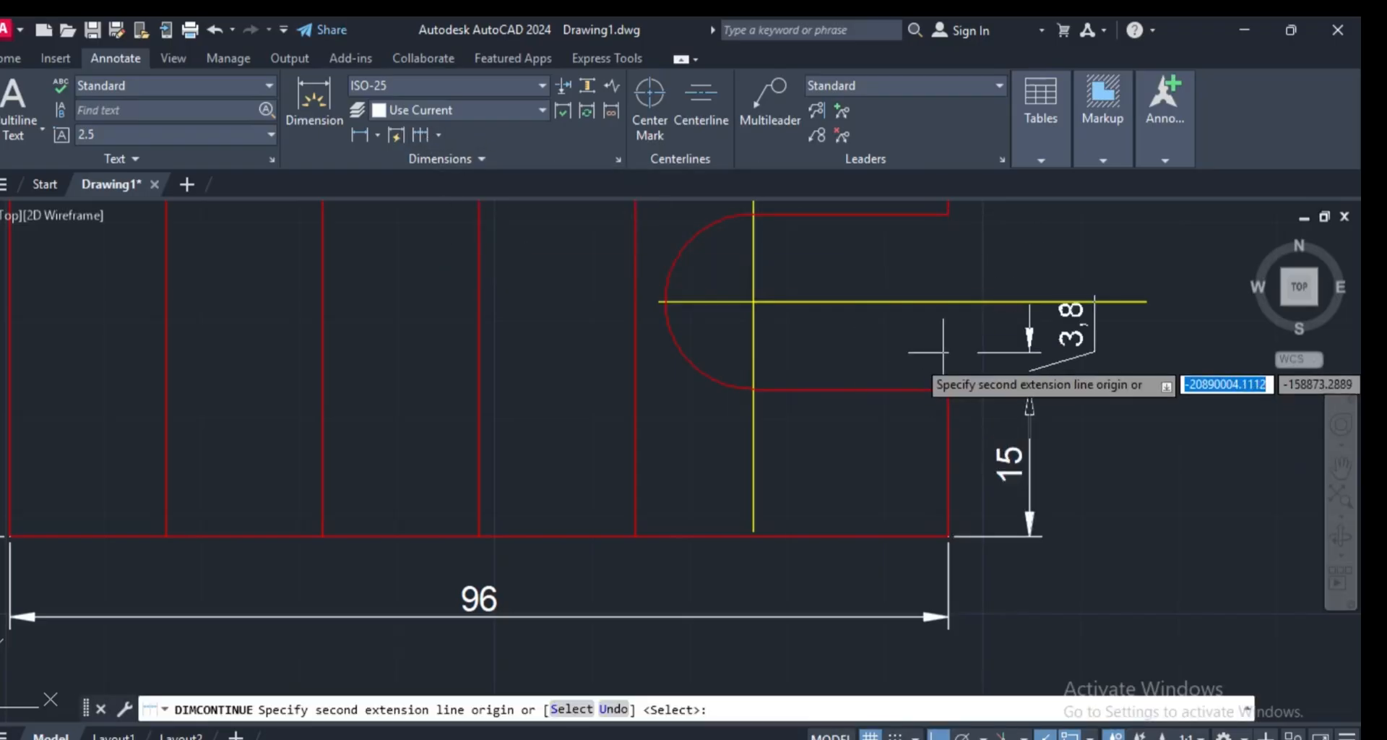
pyautogui.scroll(3, 1004, 246)
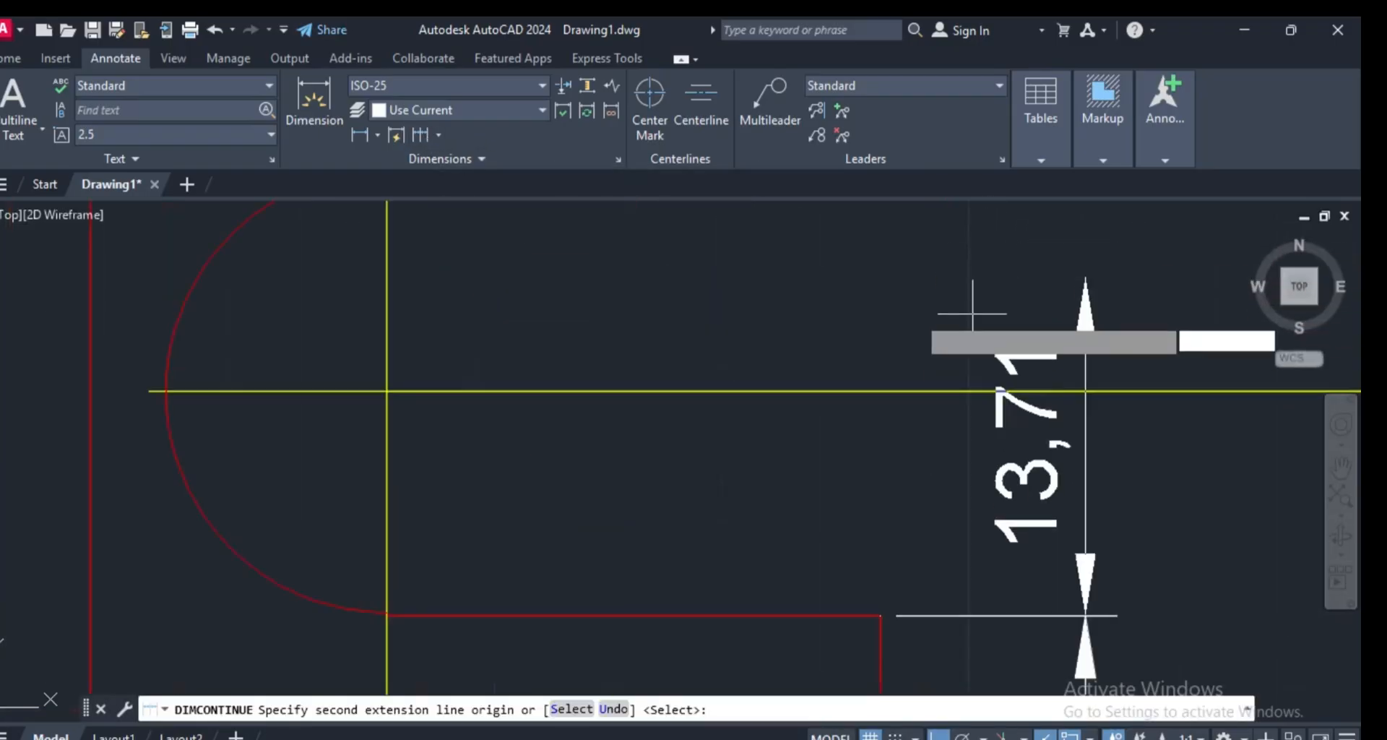
pyautogui.click(936, 390)
pyautogui.scroll(-3, 939, 434)
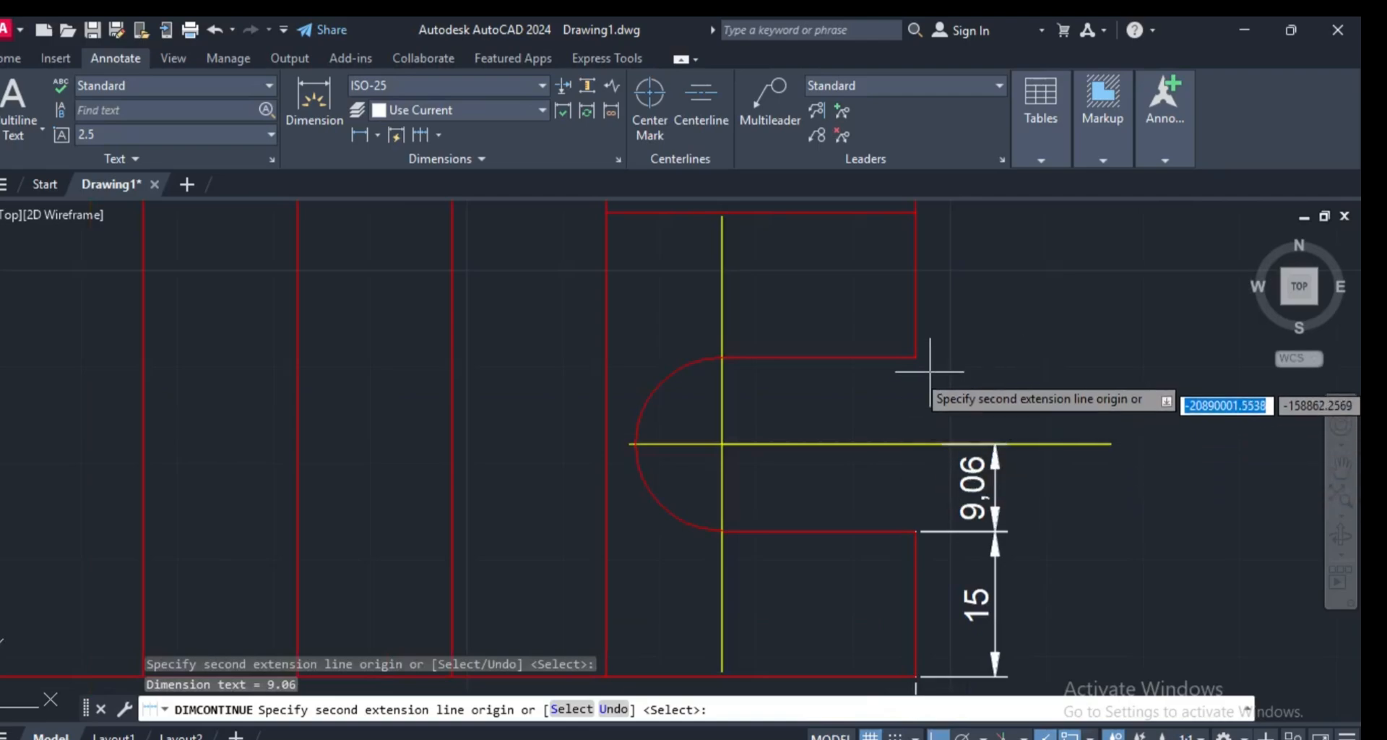
pyautogui.click(915, 356)
# - Extend the vertical dimension chain to the short horizontal line above the slot and the part's top right corner, and end the command
pyautogui.scroll(-3, 928, 344)
pyautogui.scroll(1, 902, 358)
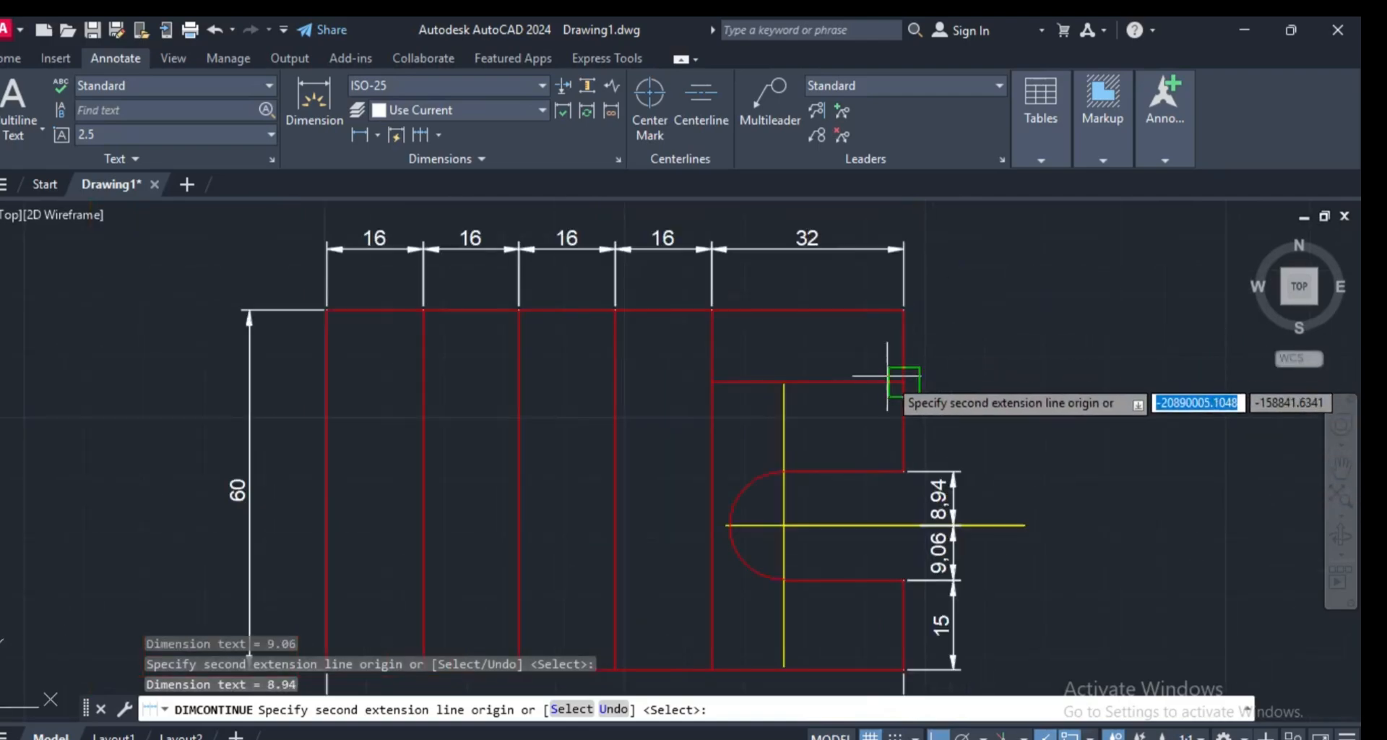
pyautogui.click(902, 380)
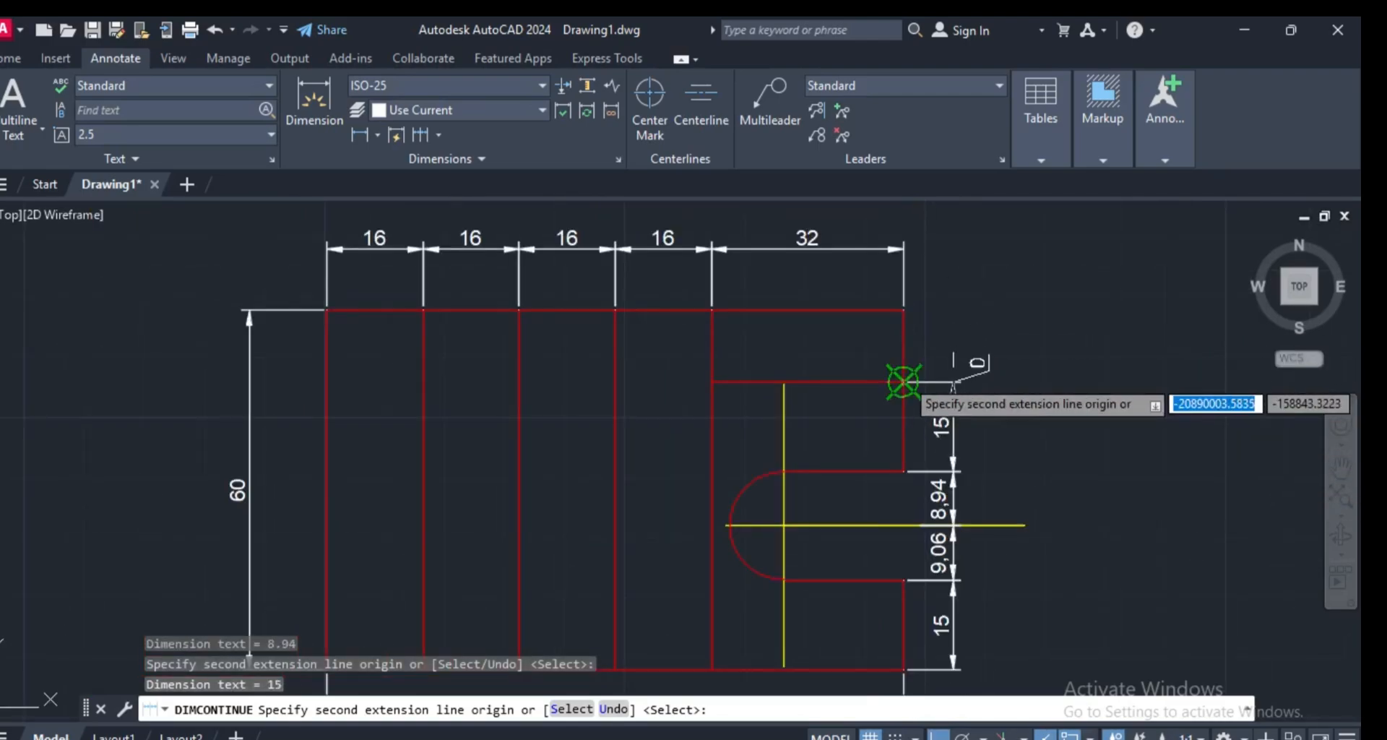
pyautogui.click(903, 310)
pyautogui.scroll(-3, 946, 339)
pyautogui.press('Escape')
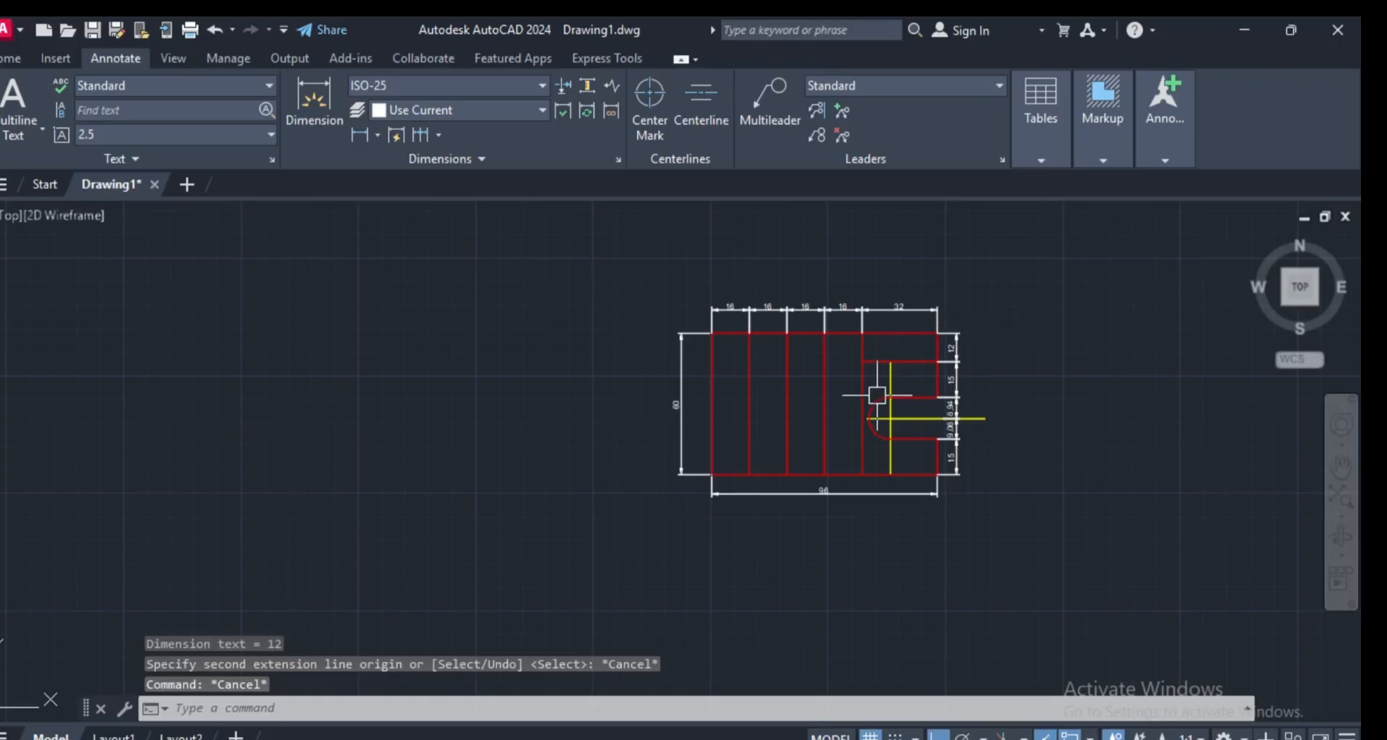
pyautogui.scroll(-2, 877, 395)
pyautogui.press('Escape')
pyautogui.press('Escape')
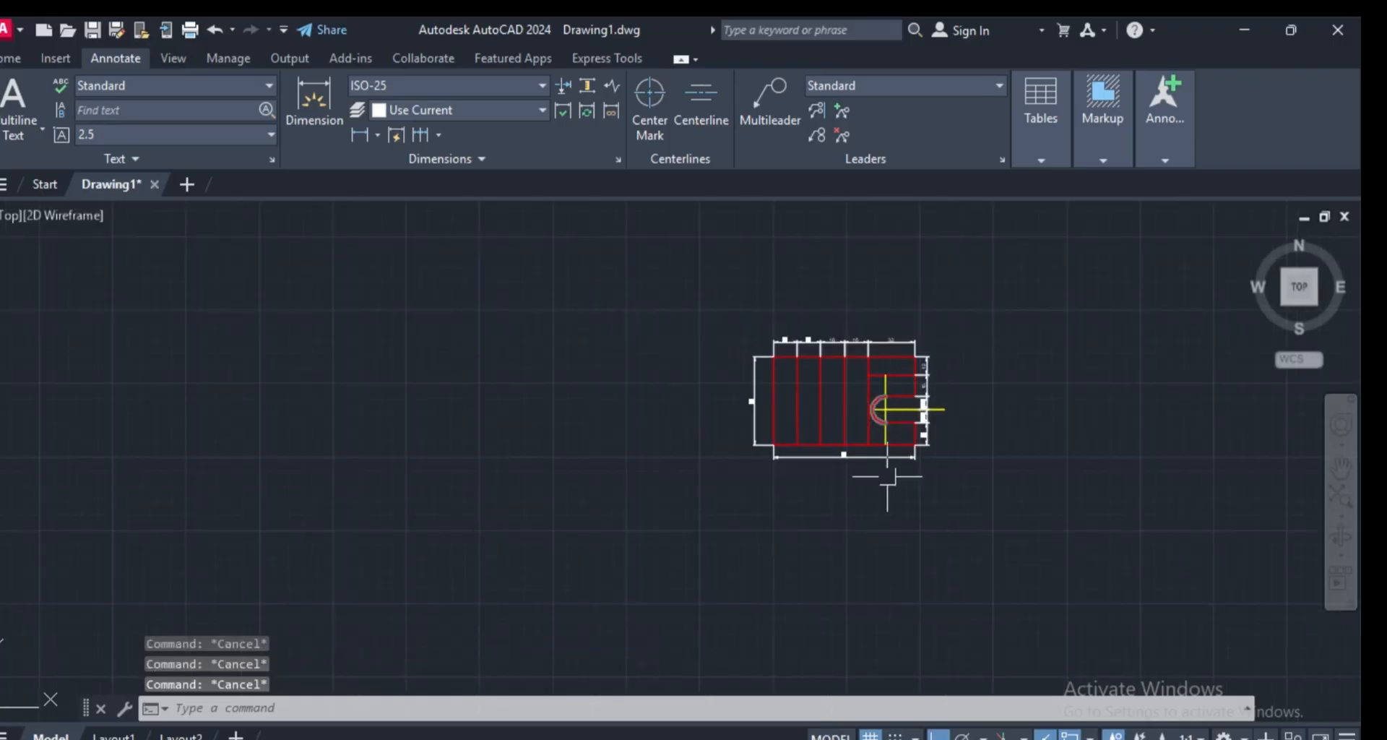